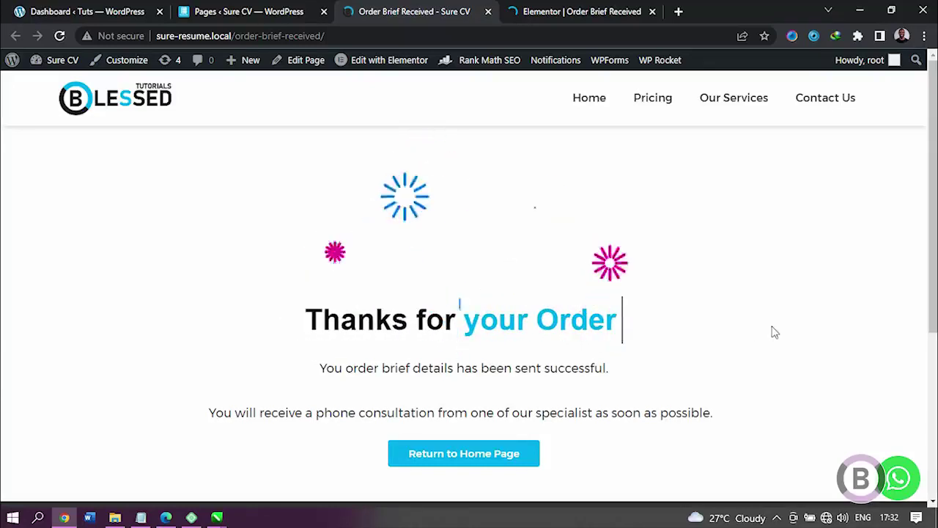
Look over the finished Order Brief Received page from its animated heading down to the footer
scroll(770, 330, "down", 4)
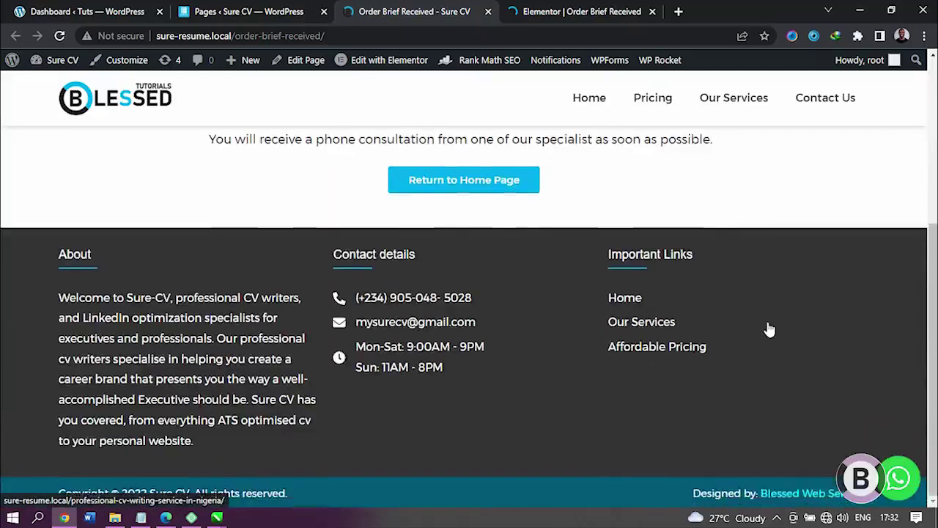
scroll(770, 330, "up", 4)
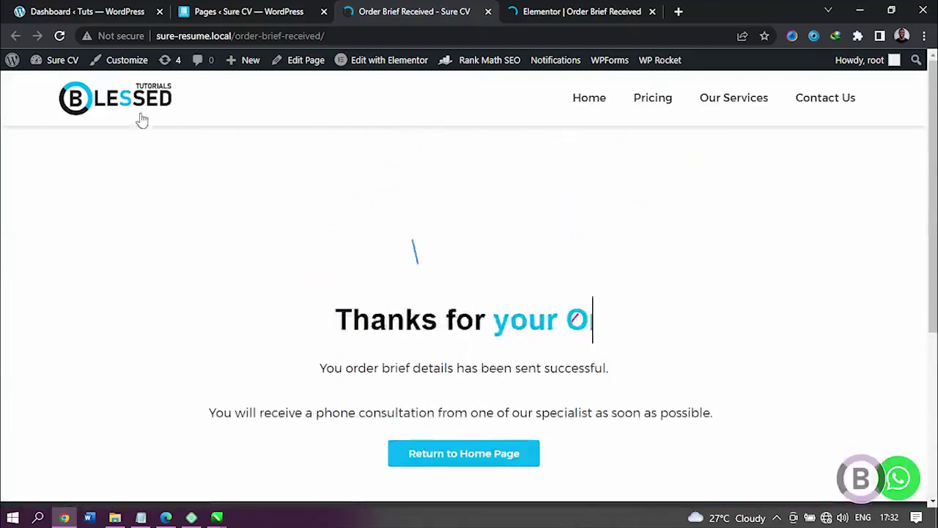
scroll(685, 236, "down", 4)
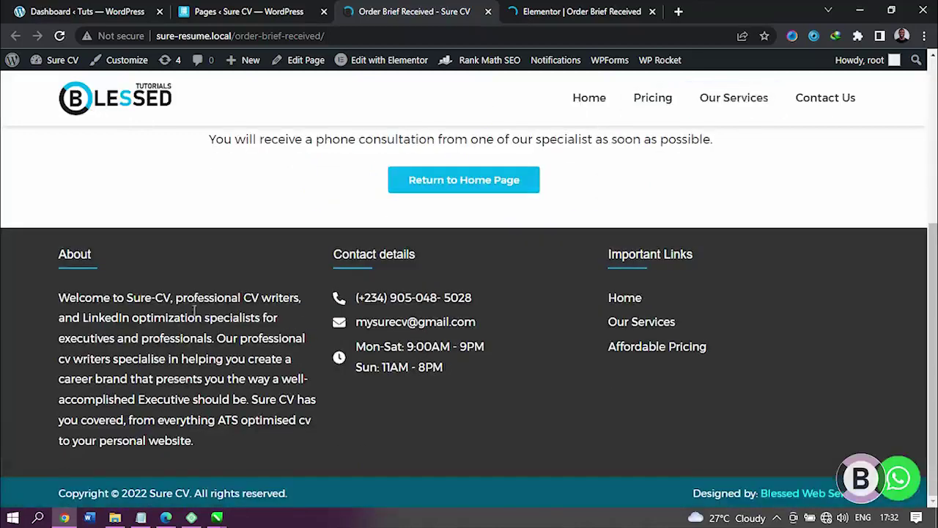
scroll(442, 293, "up", 3)
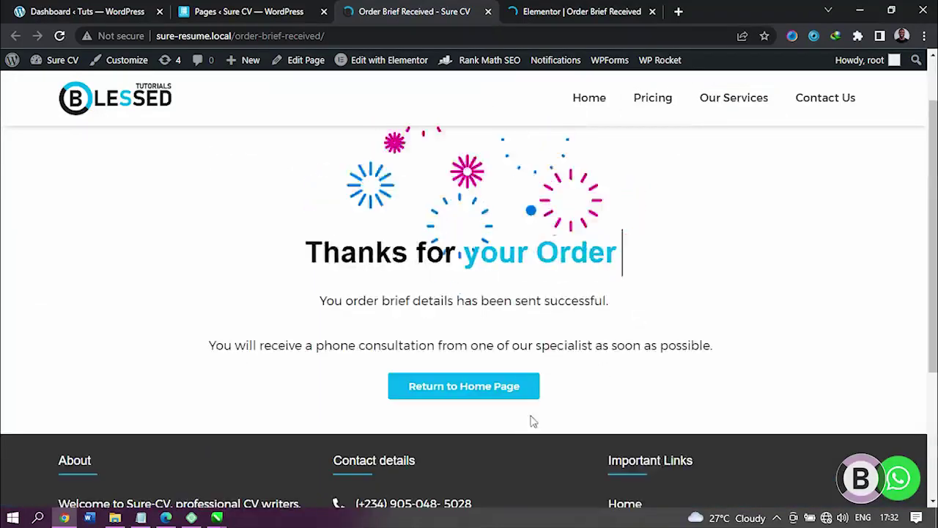
scroll(533, 421, "up", 2)
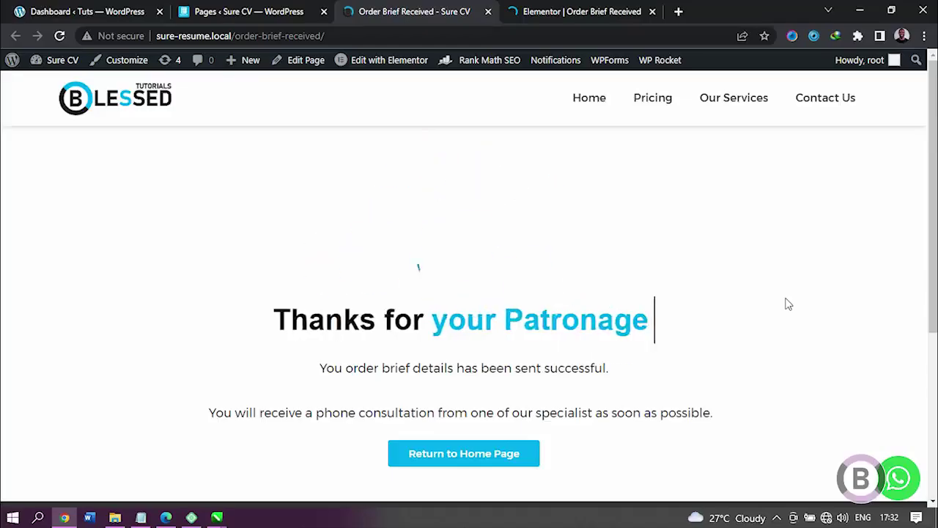
Add a new page from the site's Pages list and dismiss the block editor's welcome guide
left_click(256, 12)
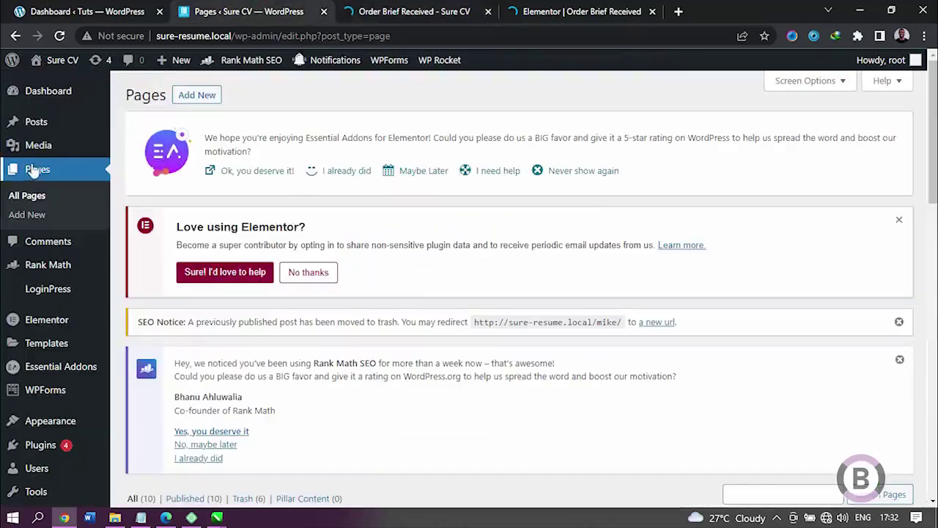
mouse_move(33, 158)
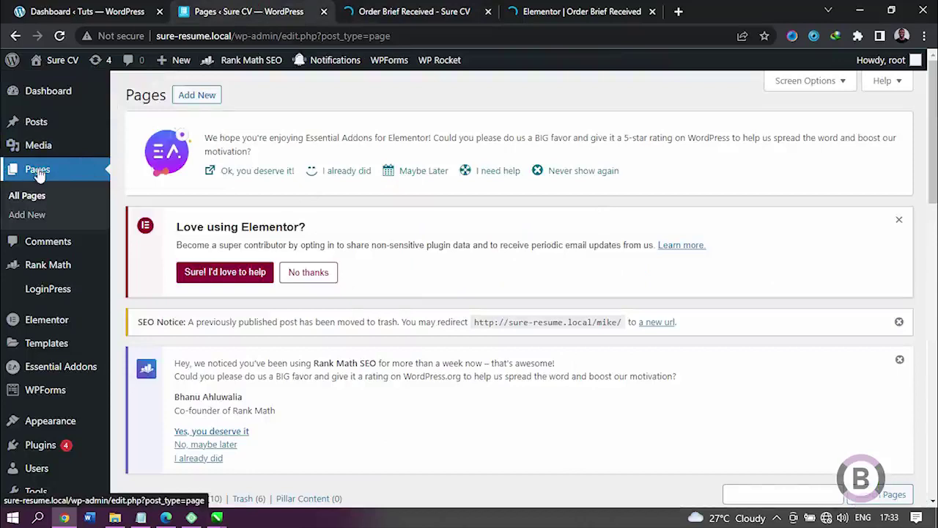
middle_click(197, 96)
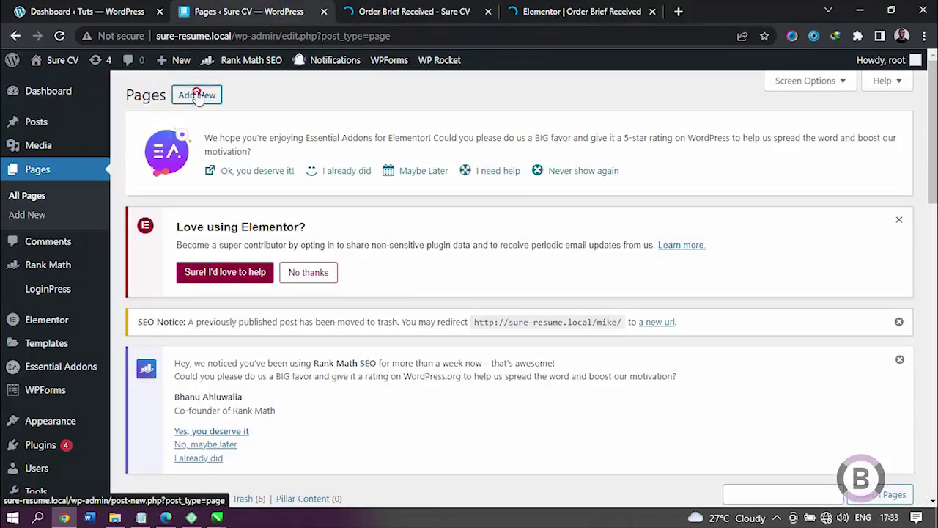
left_click(368, 10)
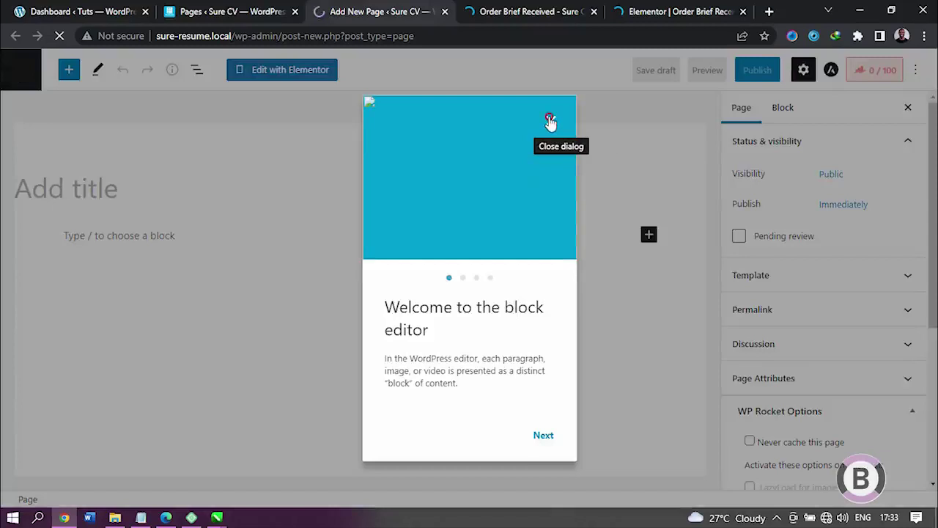
left_click(551, 124)
Title the new page "Thank You Page"
left_click(125, 191)
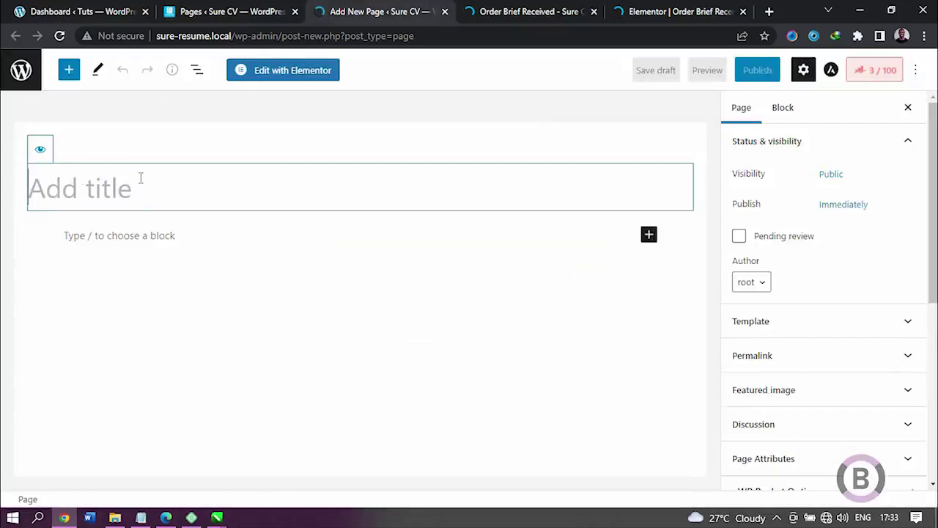
type("Thank You p")
key("BackSpace")
type("PA")
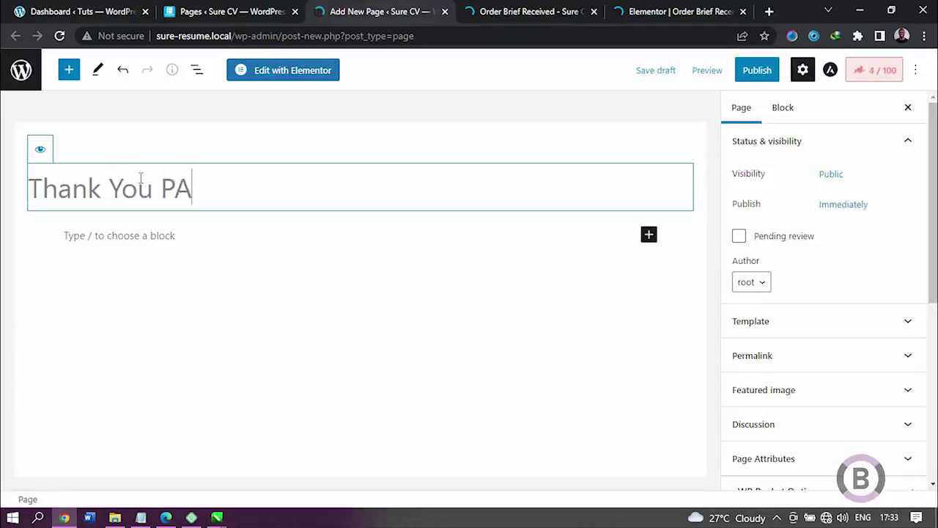
key("BackSpace")
type("age")
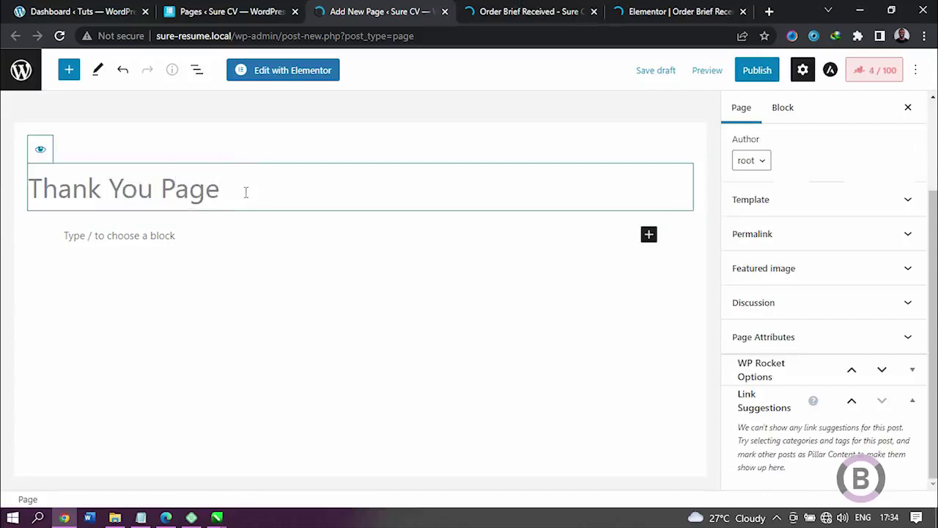
left_click_drag(276, 181, 58, 188)
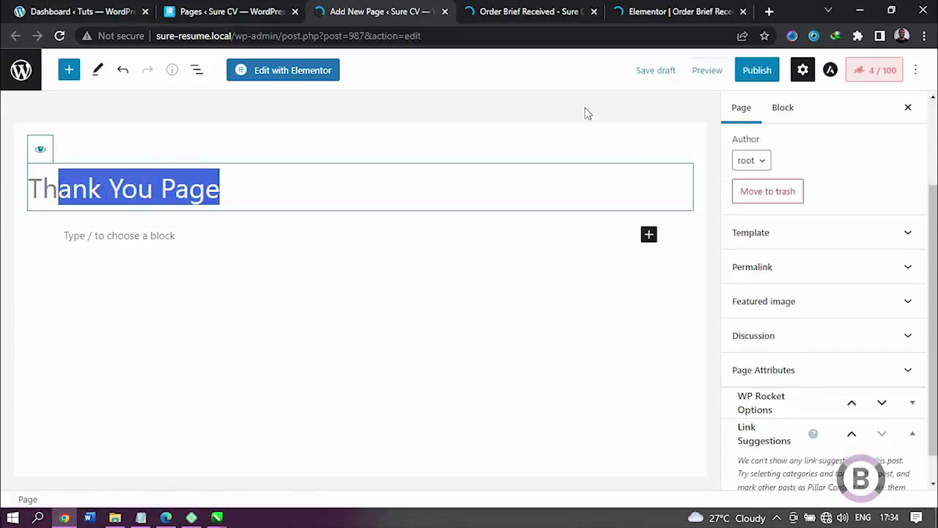
Publish the Thank You Page and open it for editing with Elementor
left_click(758, 70)
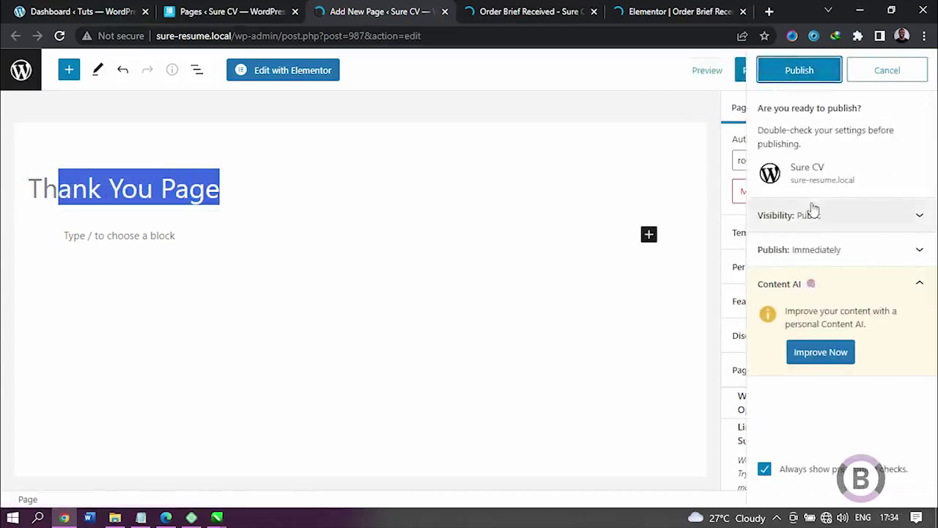
left_click(809, 82)
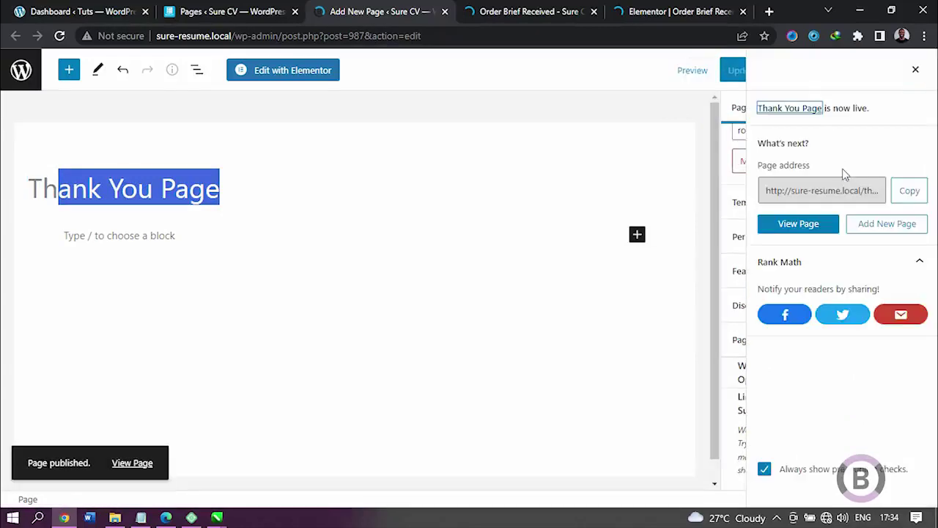
left_click(915, 71)
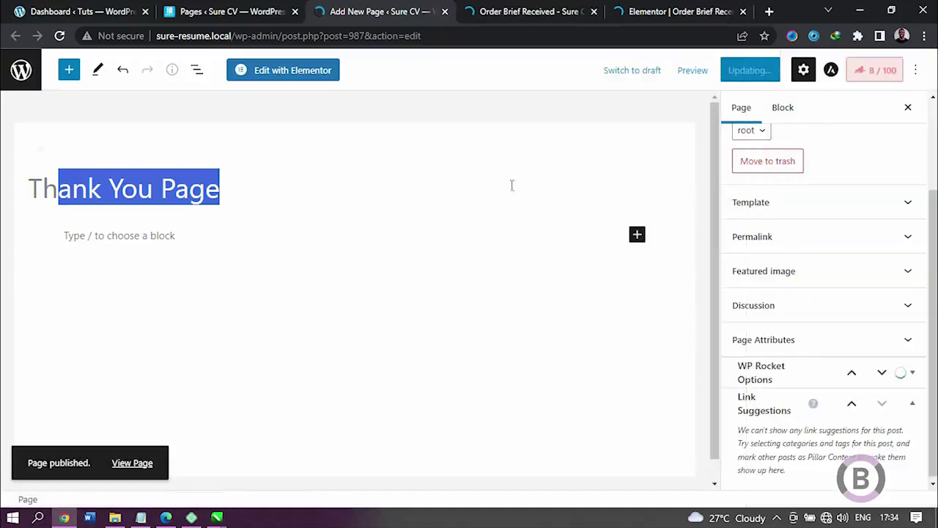
left_click(486, 117)
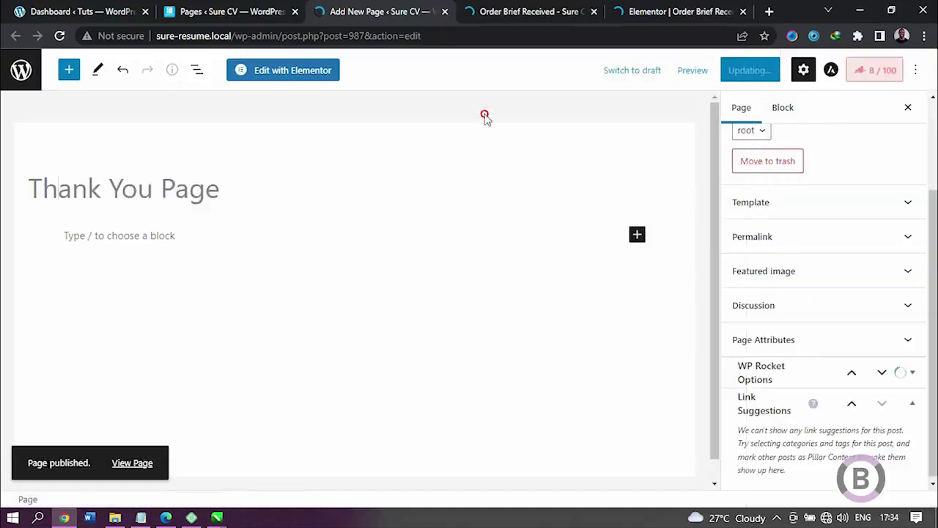
left_click(303, 71)
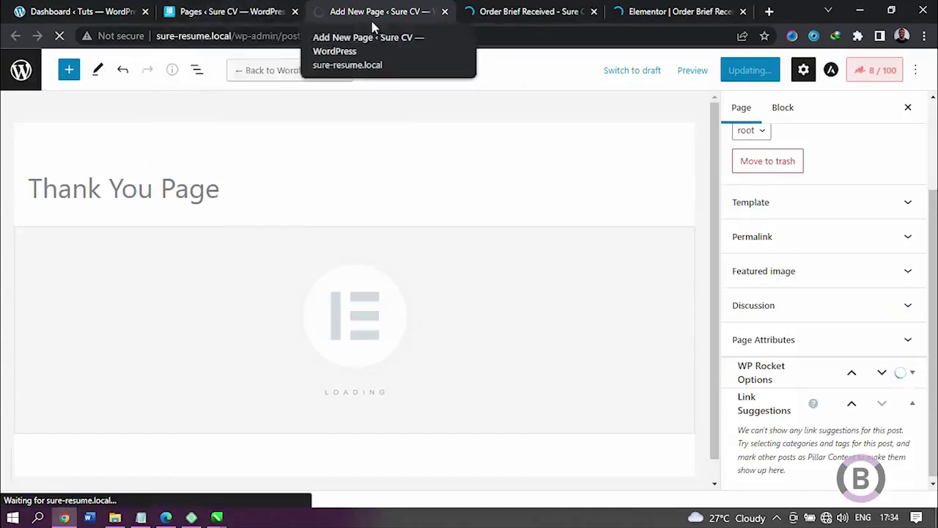
Refresh the Pages list and look through it for the Thank You Page entry
left_click(231, 12)
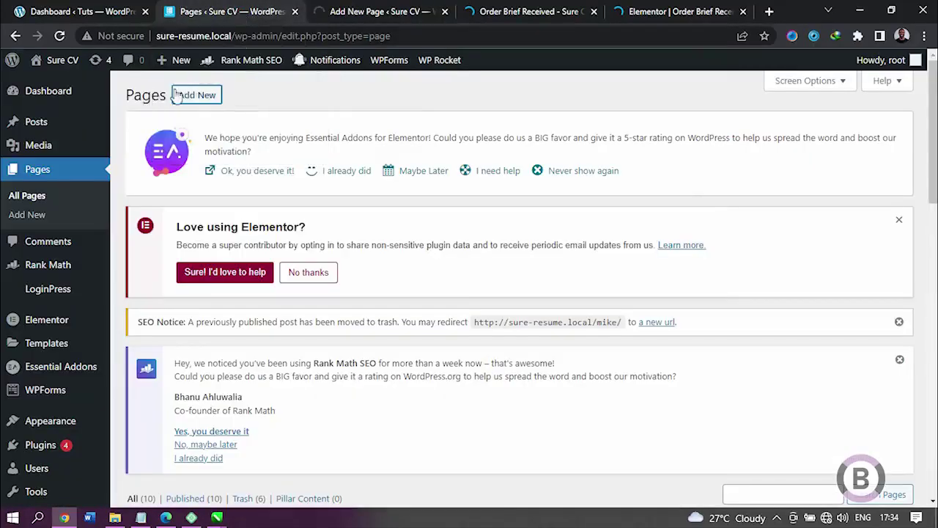
left_click(59, 35)
scroll(511, 229, "down", 4)
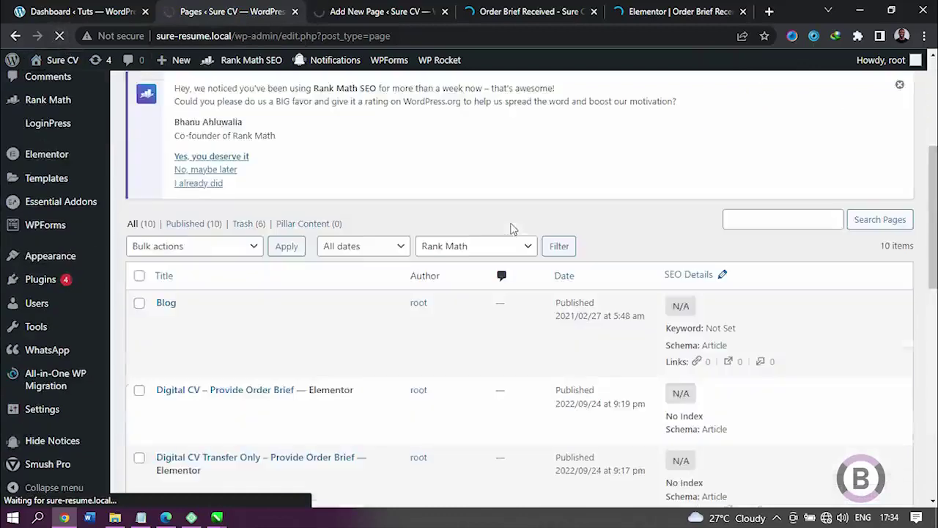
scroll(443, 287, "down", 10)
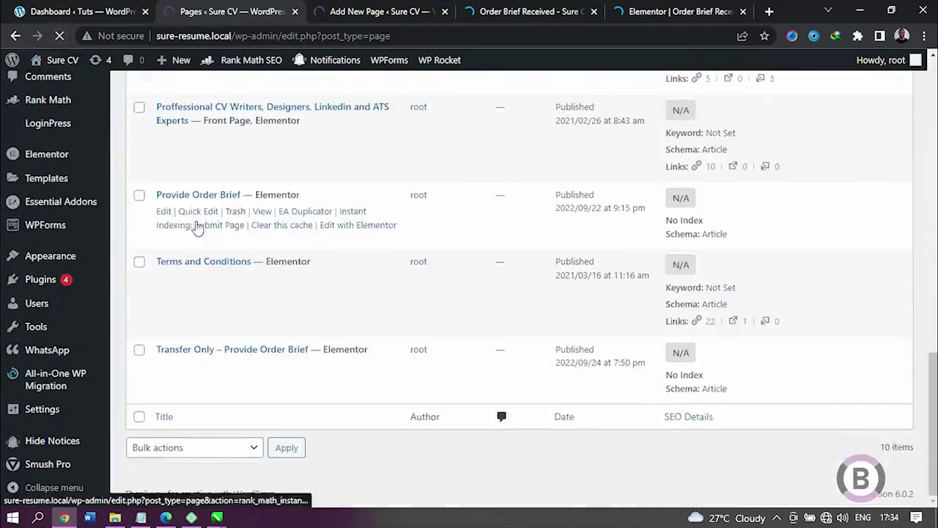
scroll(372, 308, "up", 6)
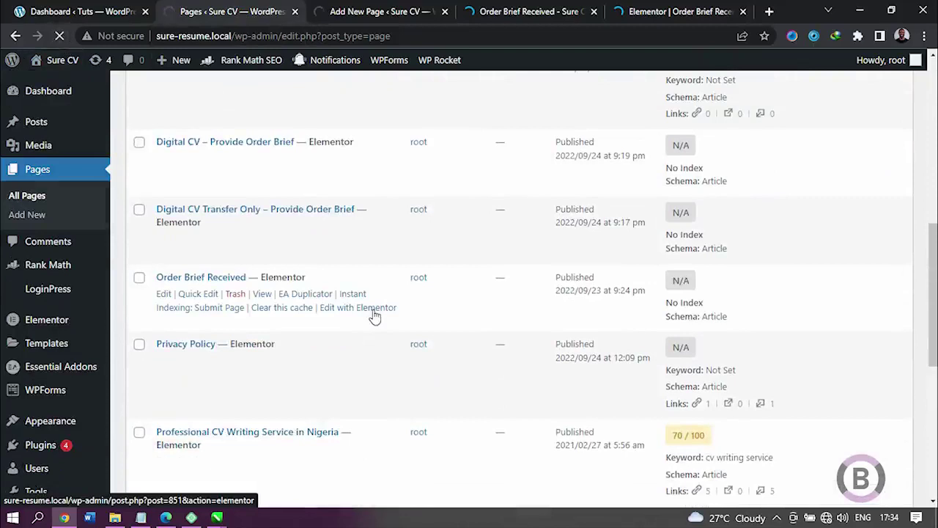
scroll(373, 309, "up", 8)
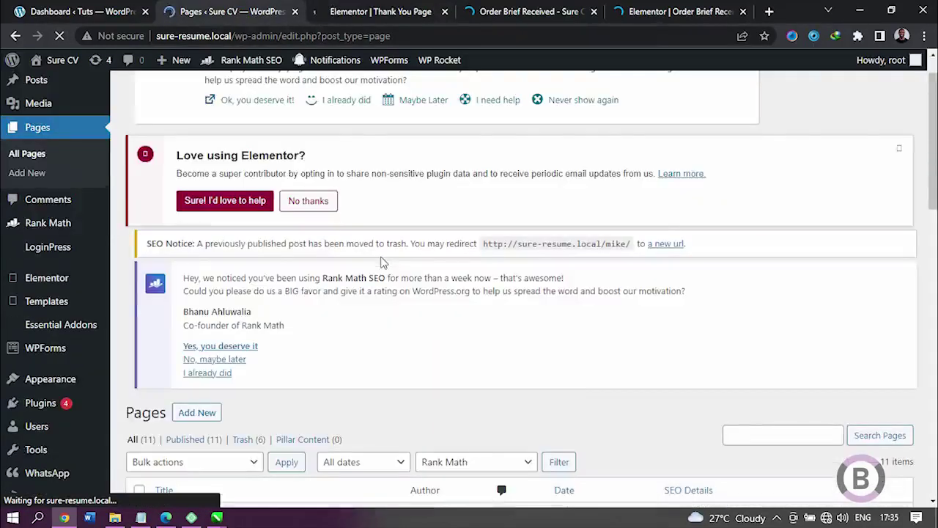
scroll(381, 262, "down", 3)
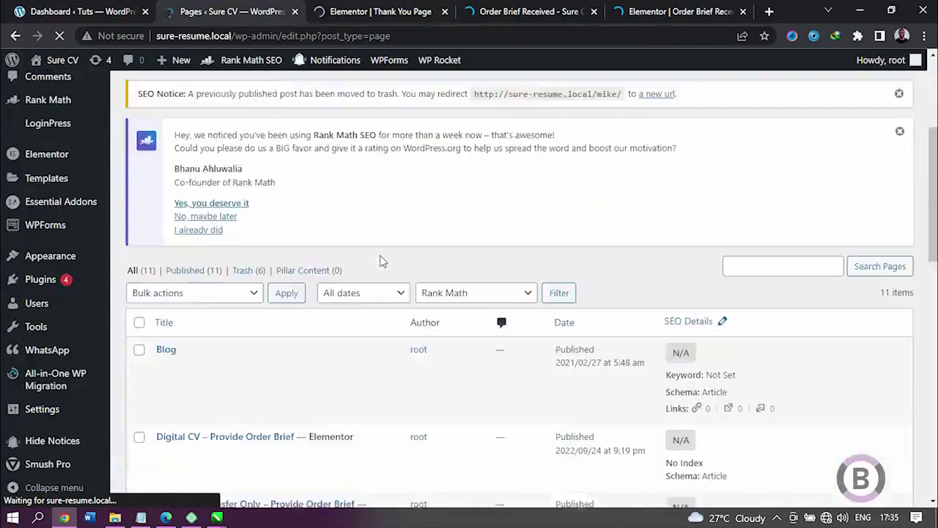
scroll(381, 260, "down", 9)
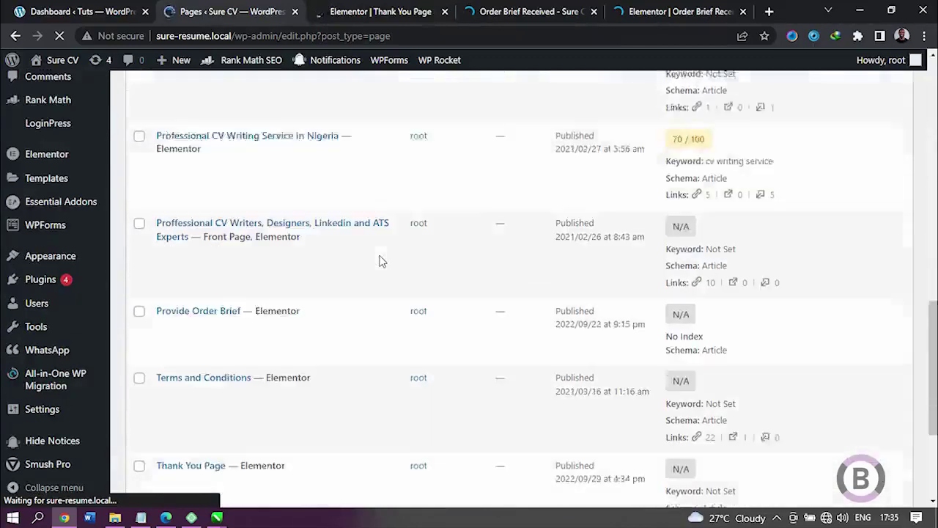
scroll(380, 261, "down", 2)
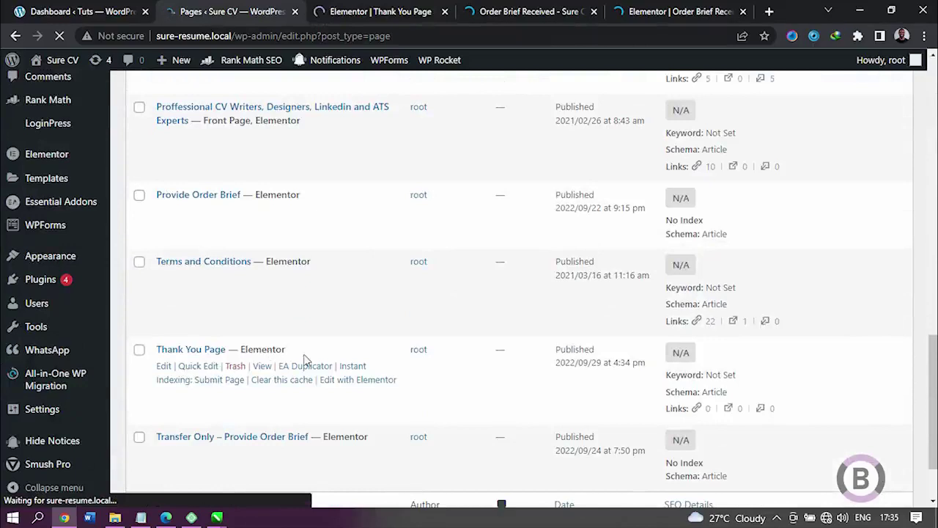
Compare the blank Thank You Page in Elementor with the Order Brief Received page's heading, message lines and button
left_click(365, 13)
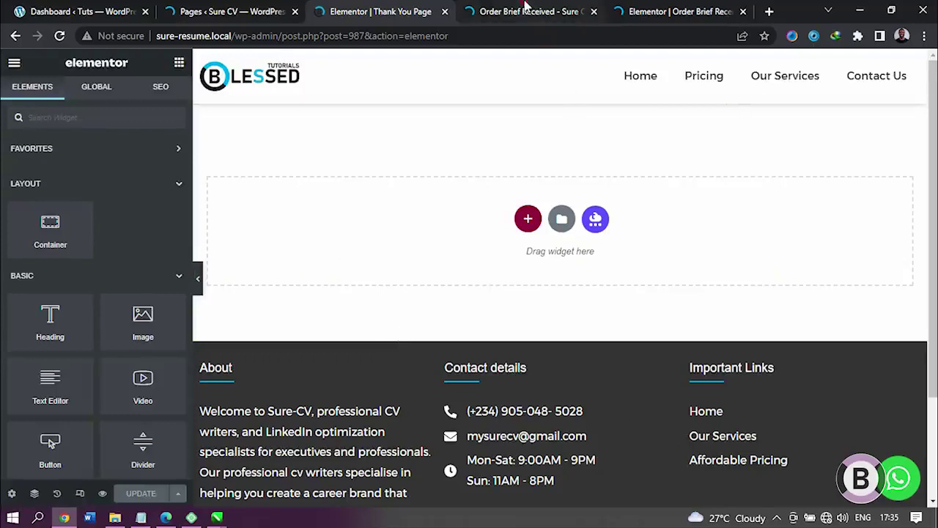
left_click(525, 8)
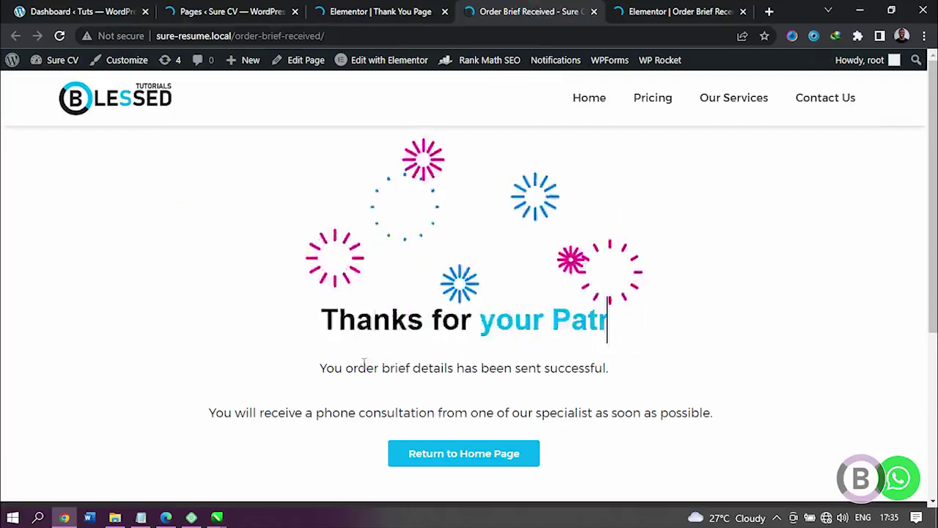
left_click_drag(327, 368, 456, 368)
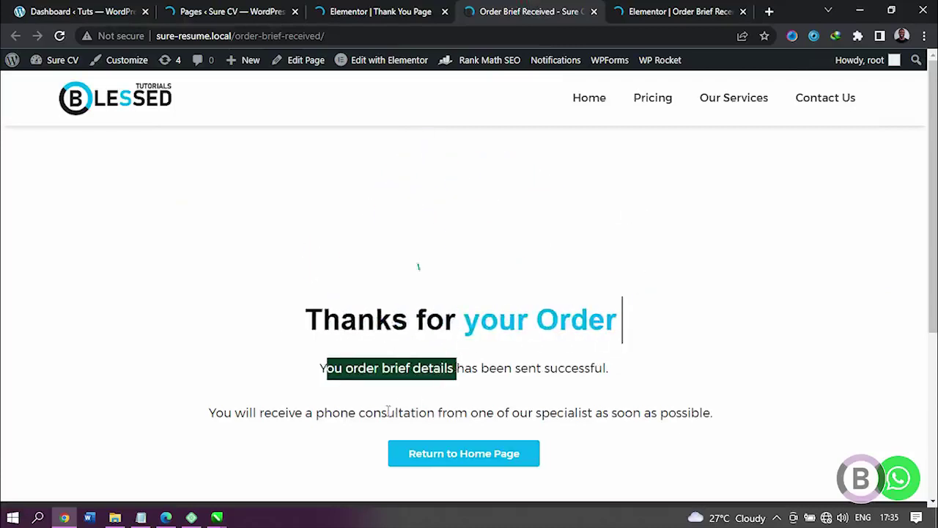
left_click_drag(388, 412, 440, 412)
left_click(563, 454)
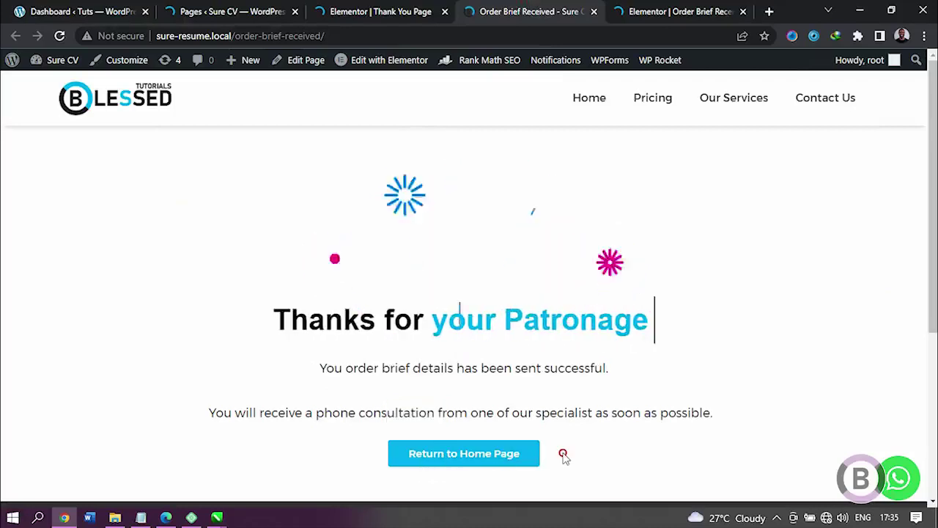
left_click_drag(563, 454, 497, 368)
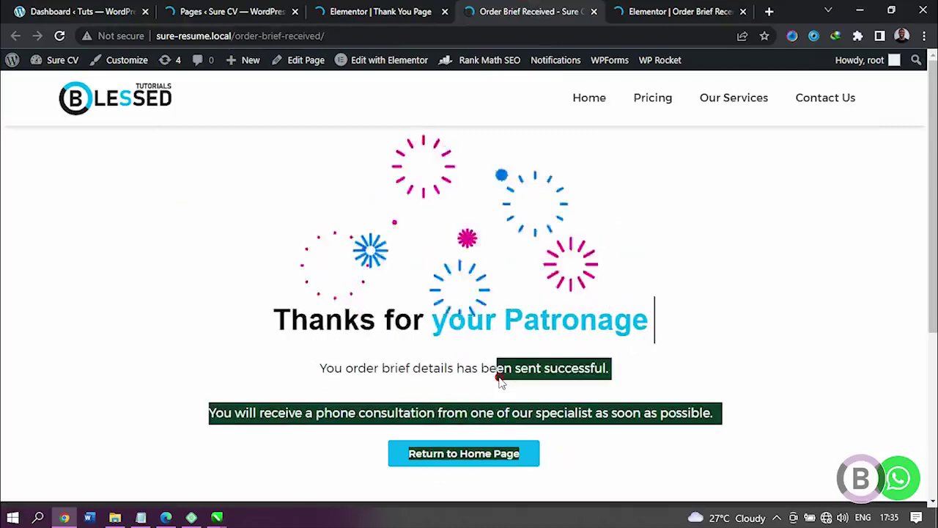
left_click(562, 446)
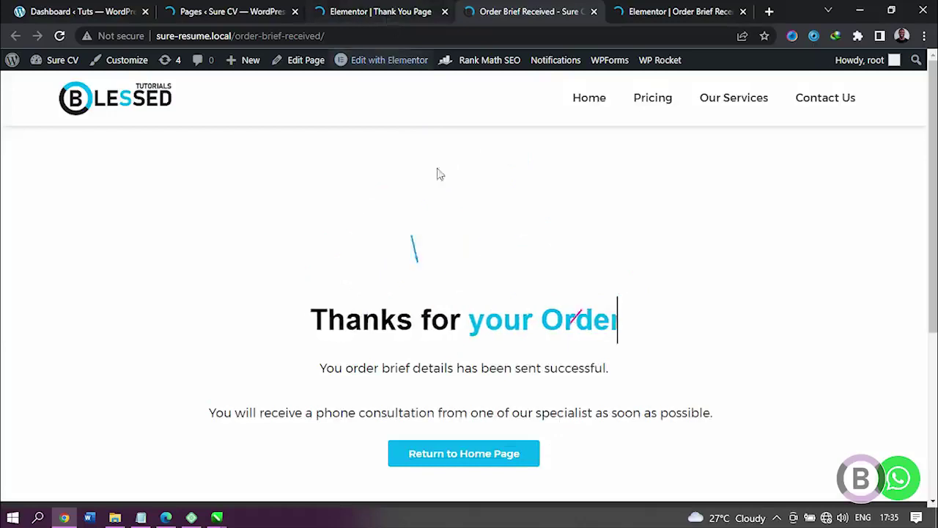
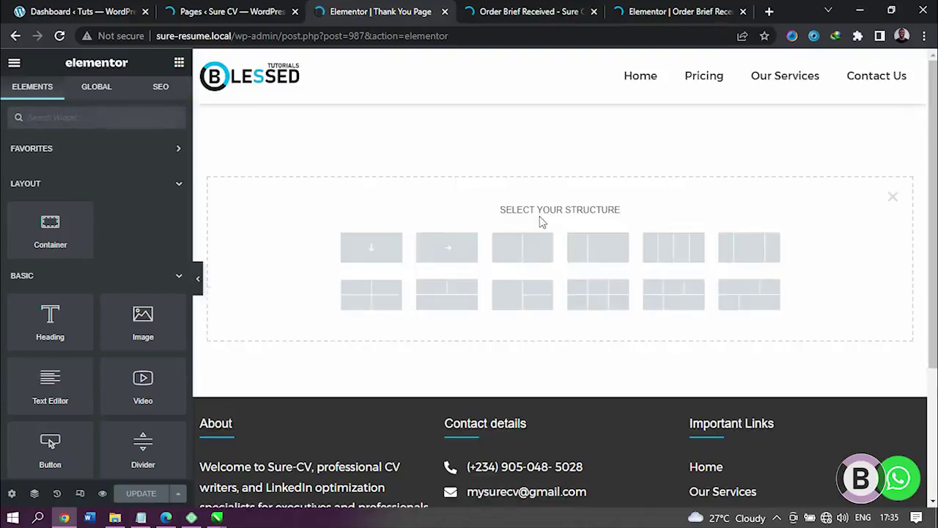
left_click(891, 197)
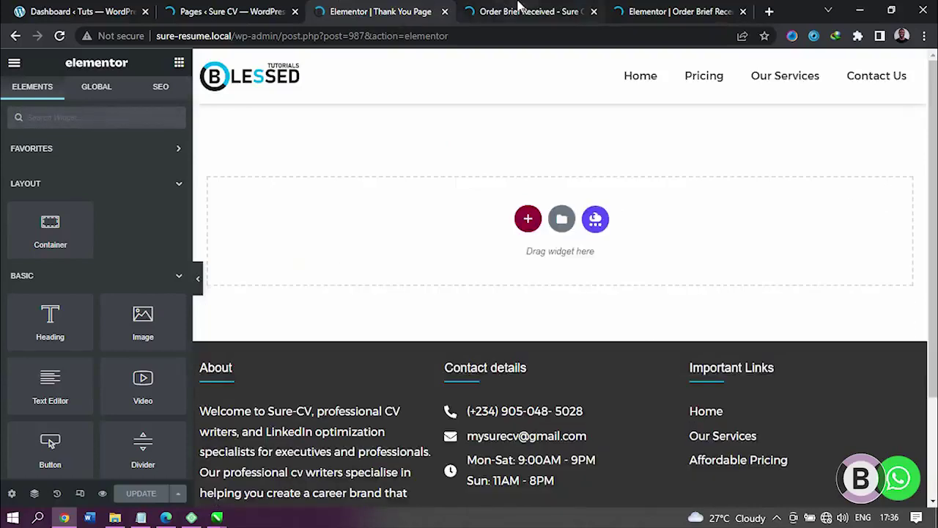
left_click(518, 11)
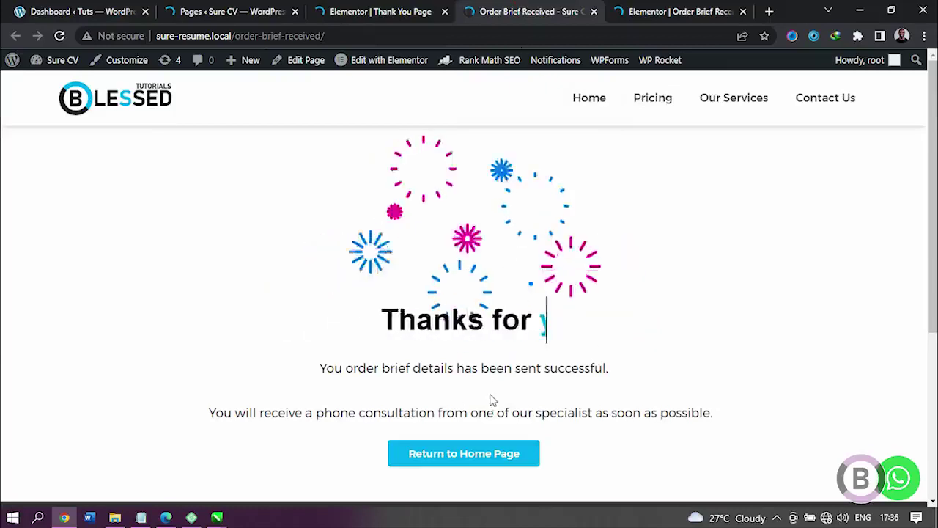
Add a Button widget to the blank Thank You Page and place a Text Editor widget directly above it
key("ctrl+shift+Tab")
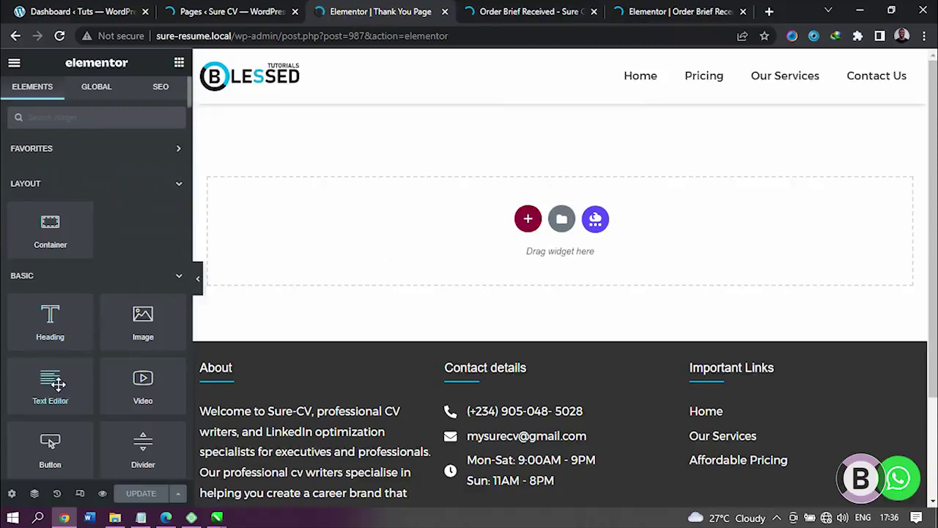
left_click(519, 11)
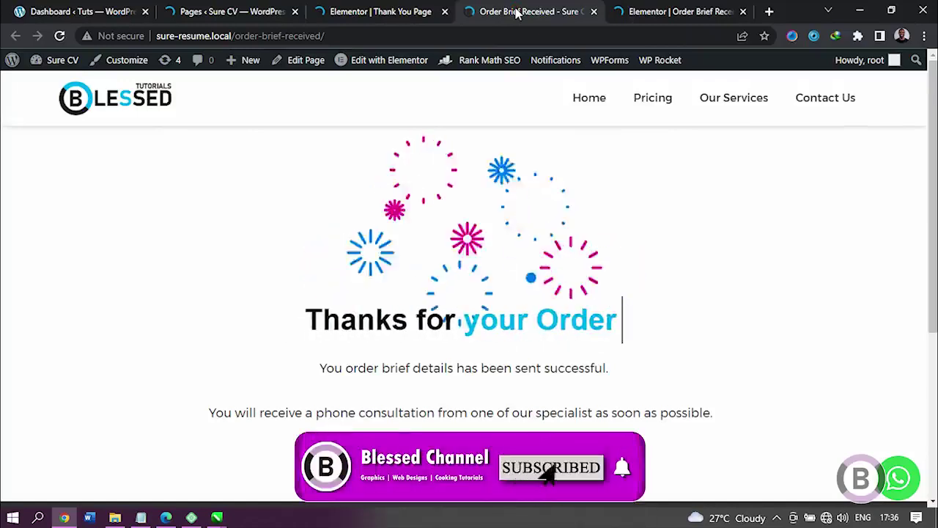
left_click(438, 12)
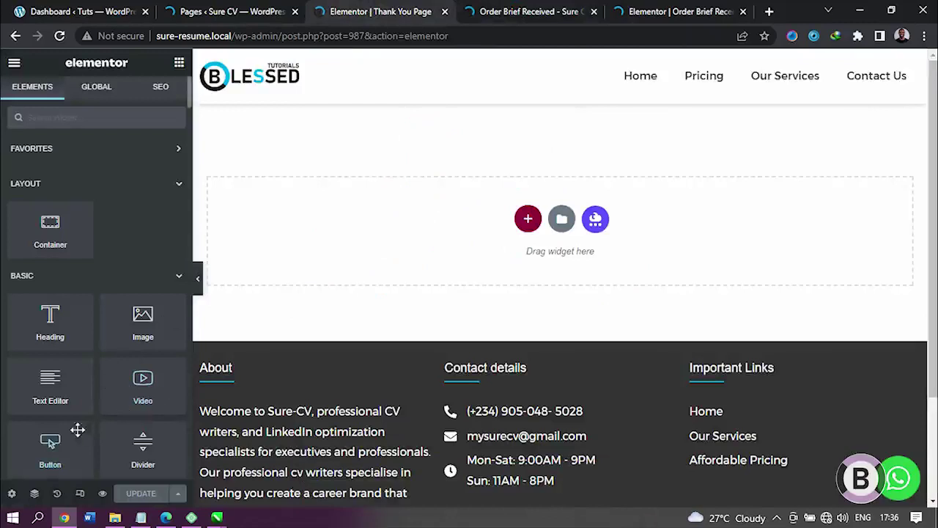
left_click_drag(50, 439, 519, 239)
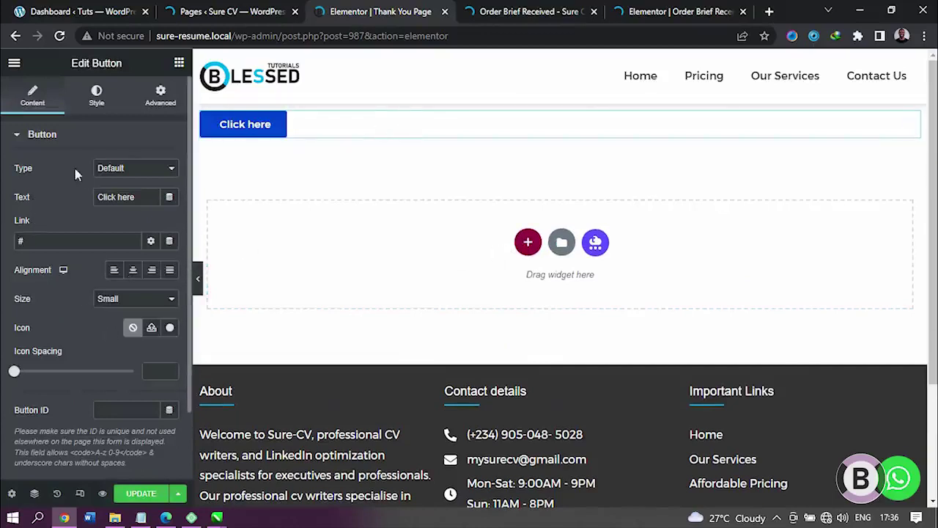
left_click(179, 65)
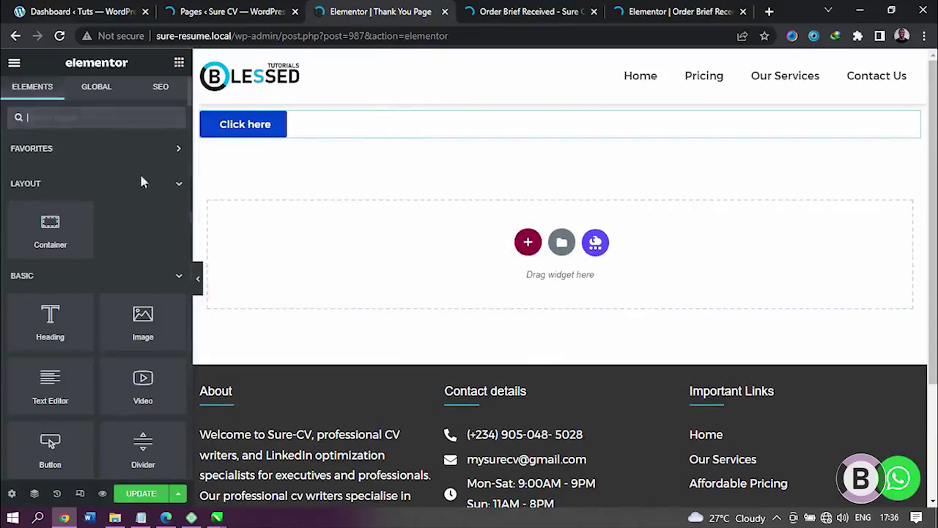
left_click_drag(59, 391, 368, 125)
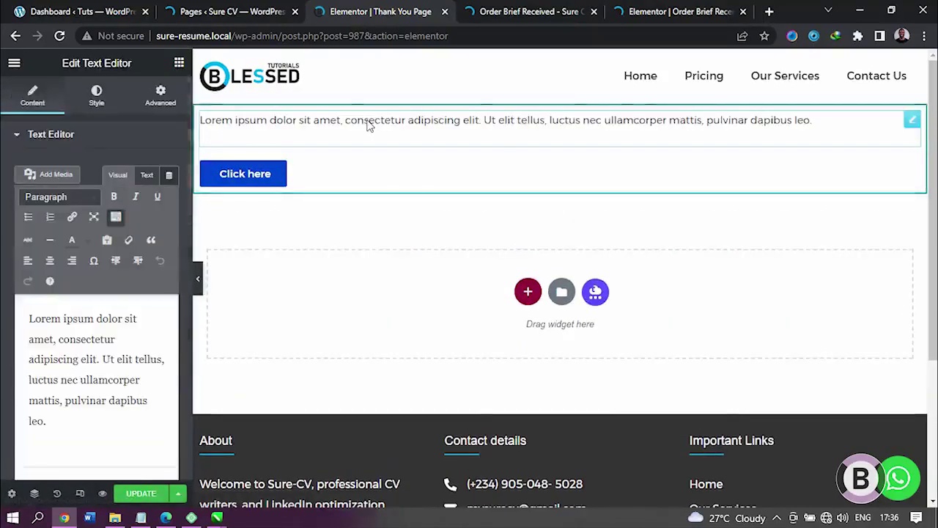
Replace the placeholder paragraph with the Order Brief Received page's line "You will receive a phone consultation from one of our specialist as soon as possible."
left_click(561, 11)
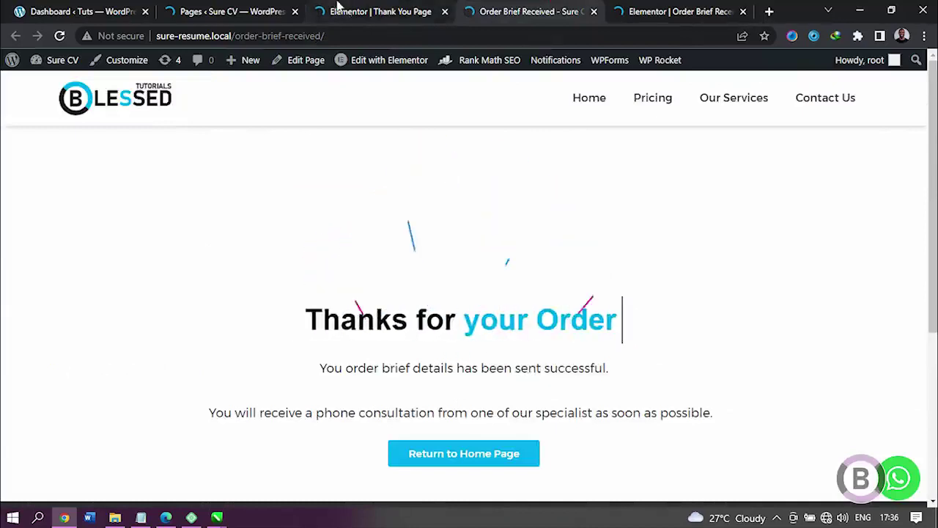
left_click(357, 11)
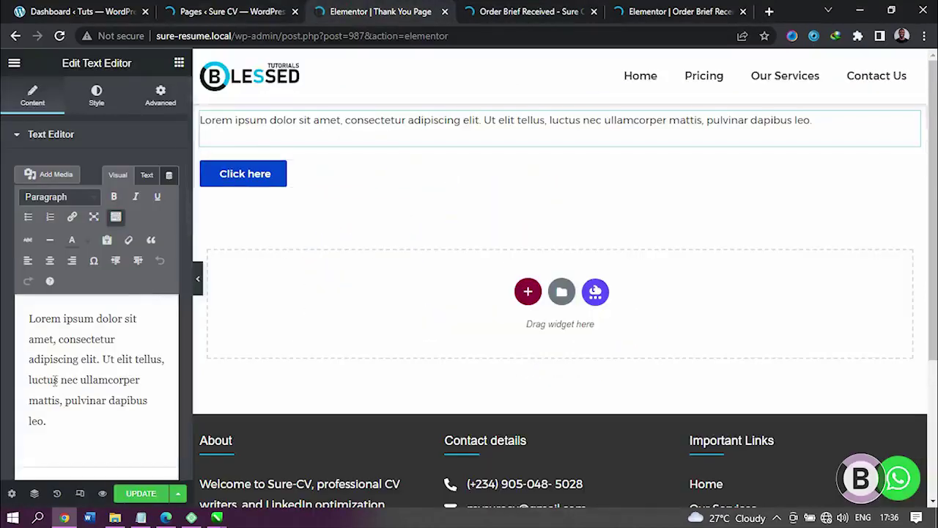
left_click(528, 11)
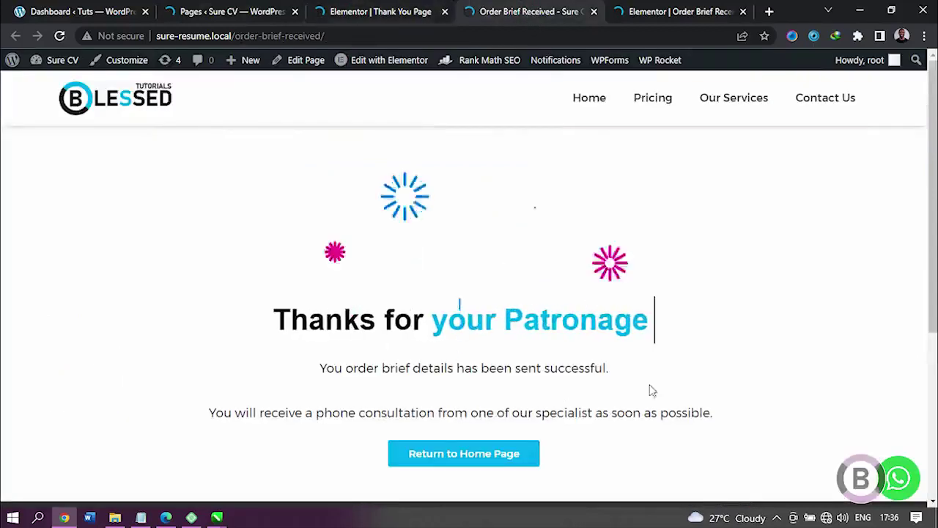
triple_click(237, 444)
left_click(264, 447)
left_click_drag(208, 416, 715, 415)
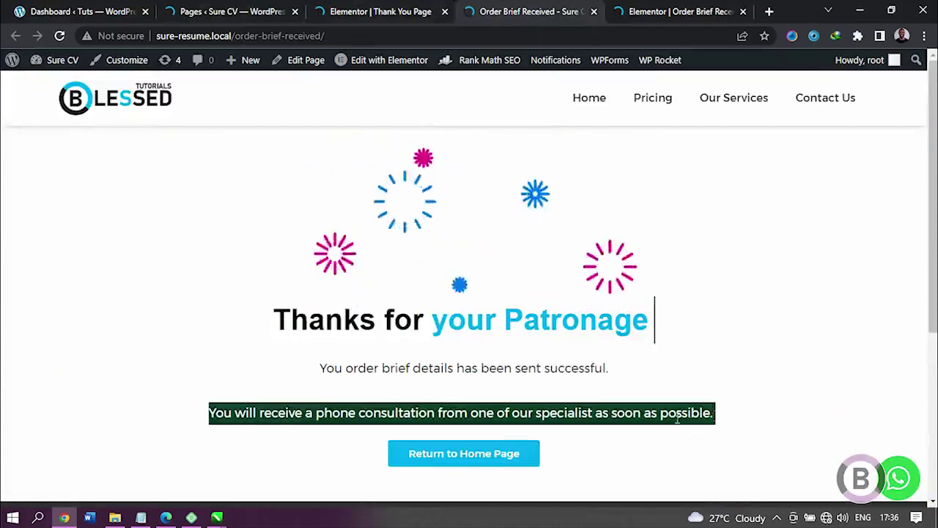
right_click(715, 415)
left_click(711, 313)
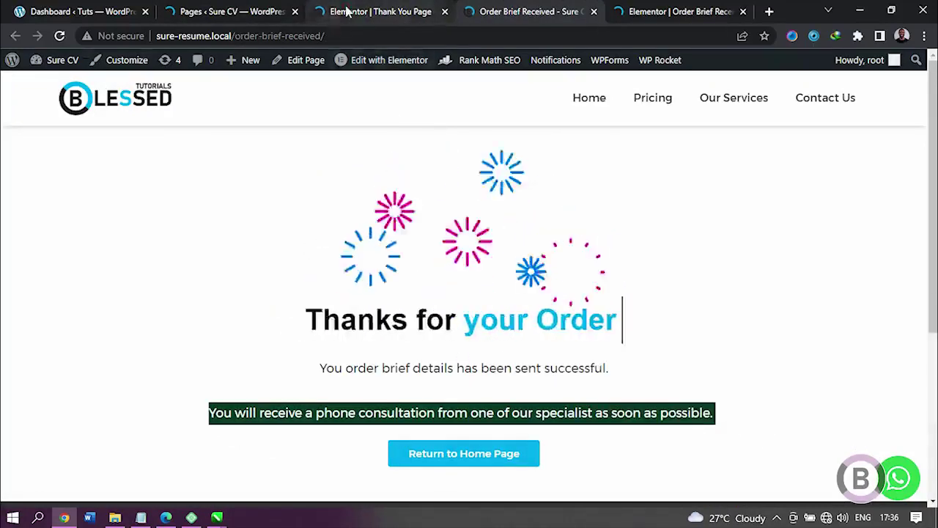
left_click(381, 11)
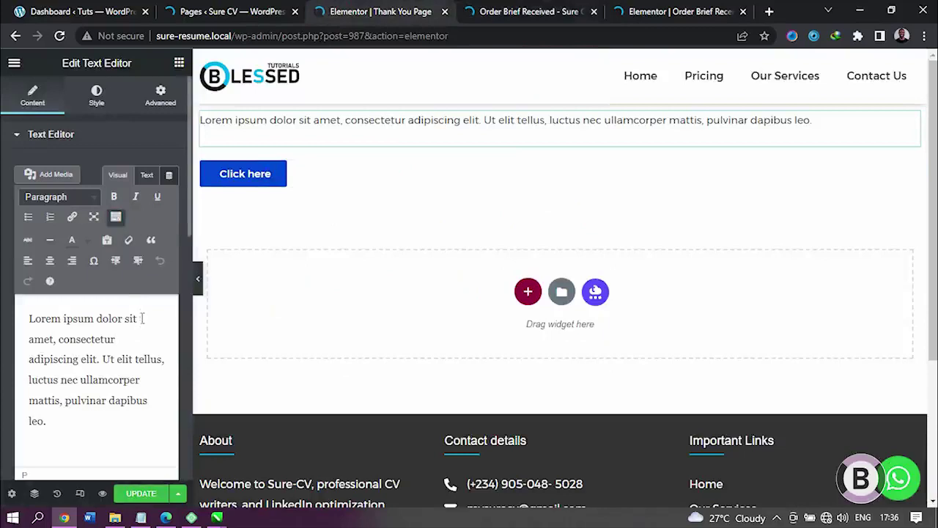
key("ctrl+a")
key("ctrl+v")
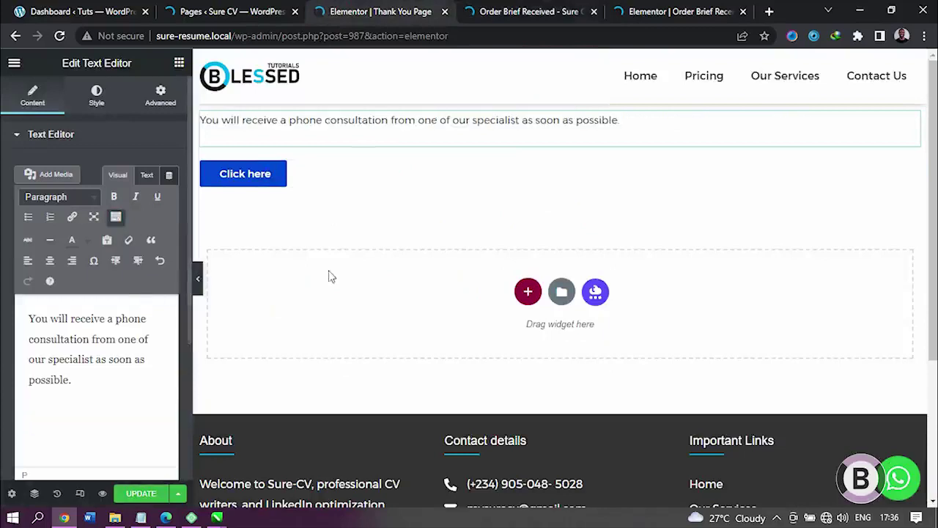
Centre-align both the button and the phone consultation line above it
left_click(435, 175)
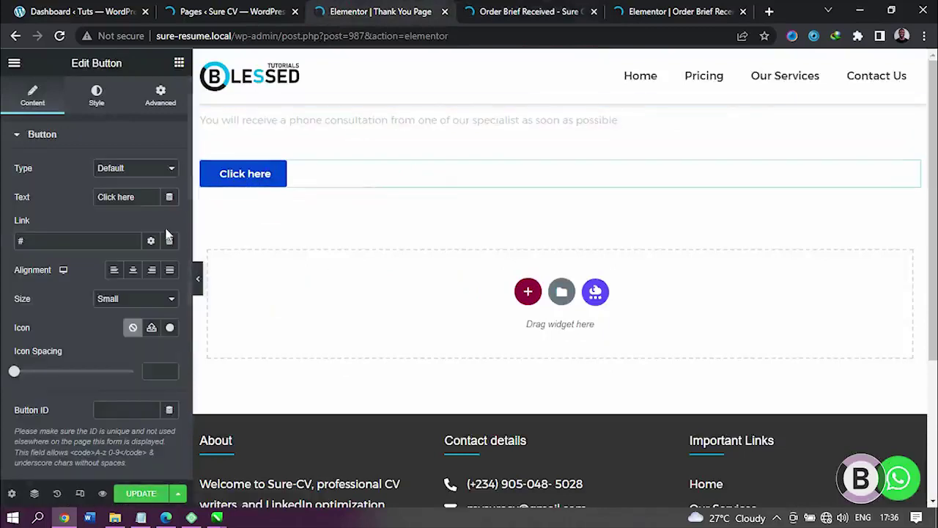
left_click(132, 271)
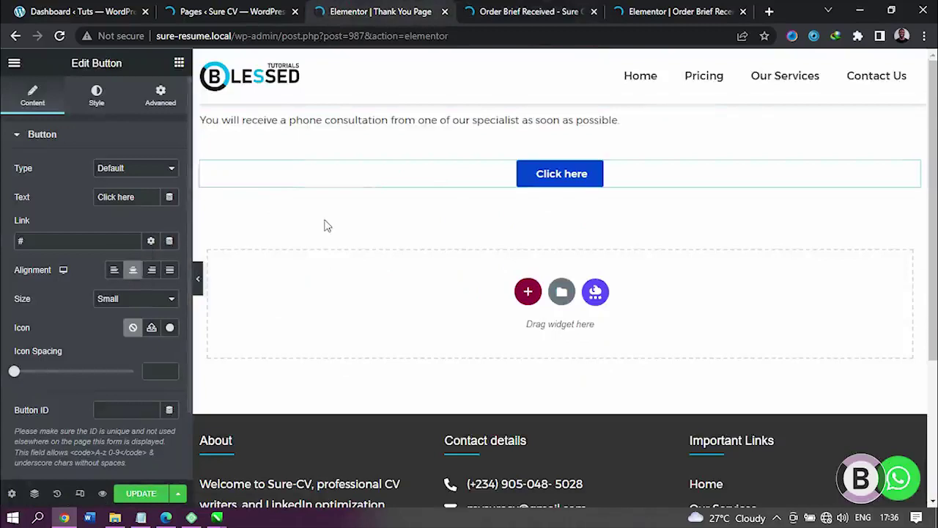
left_click(509, 126)
left_click(97, 97)
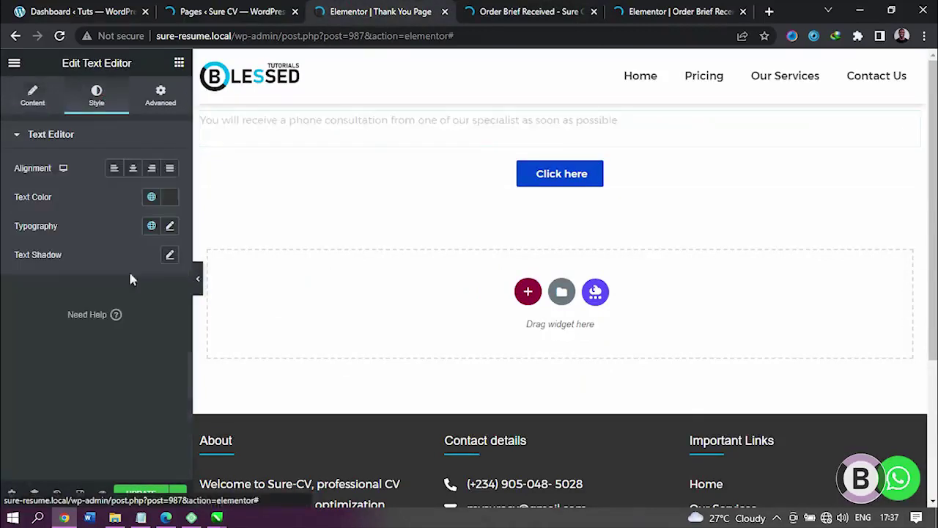
left_click(134, 170)
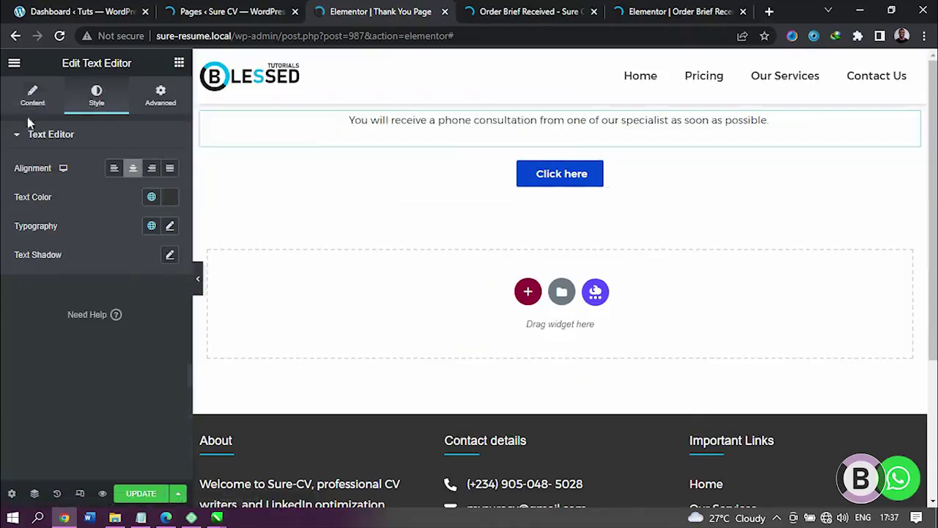
Give the phone consultation line the global Text colour and set its font size to 18 px
left_click(151, 197)
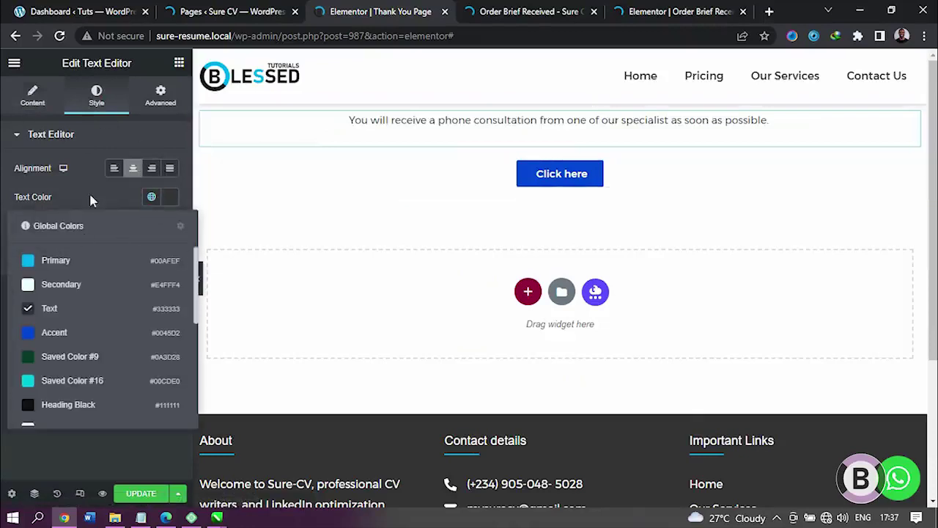
left_click(98, 198)
left_click(154, 198)
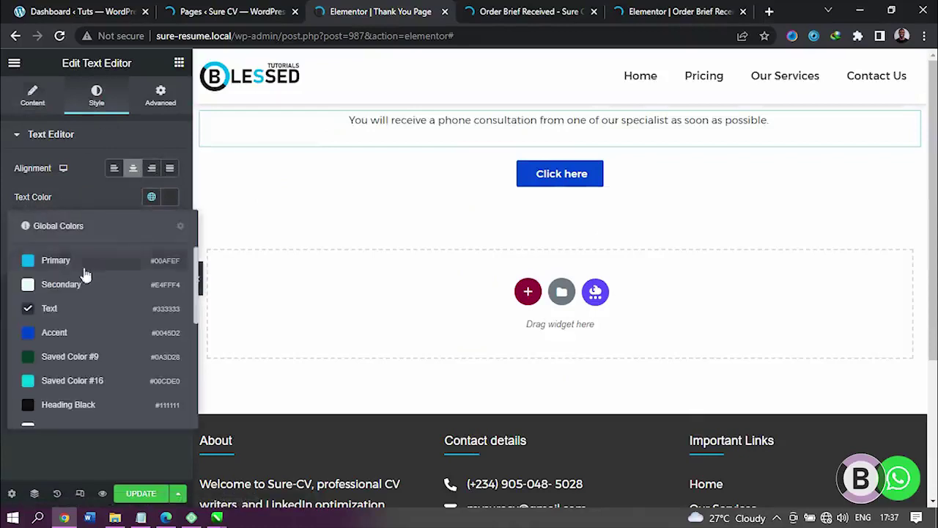
left_click(104, 308)
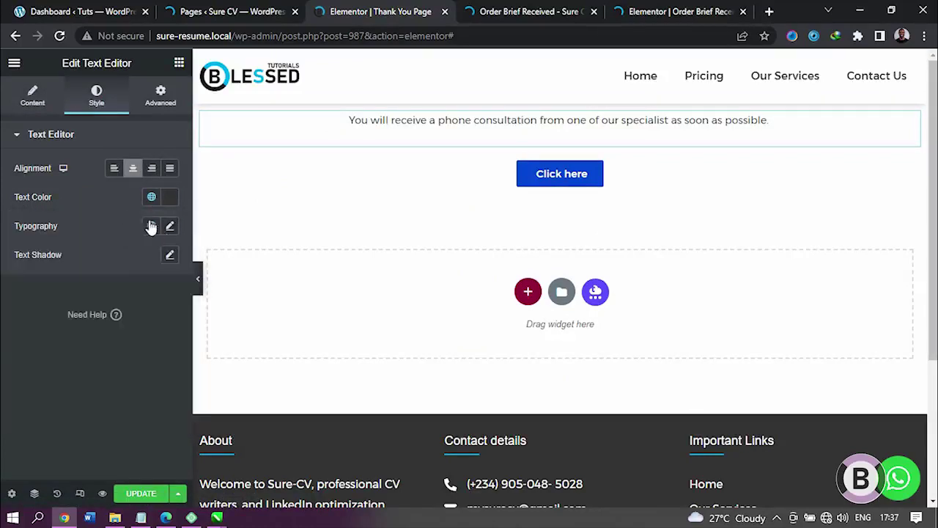
left_click(150, 228)
left_click(109, 322)
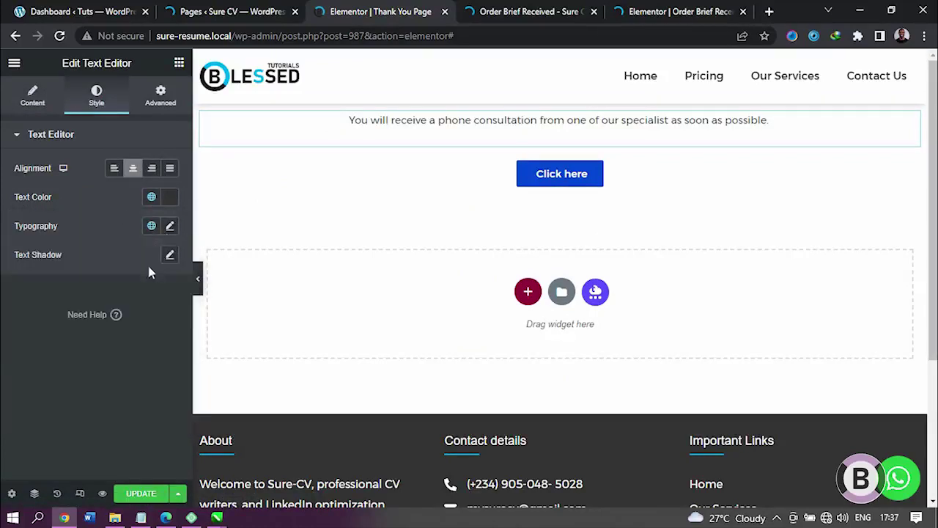
left_click(173, 227)
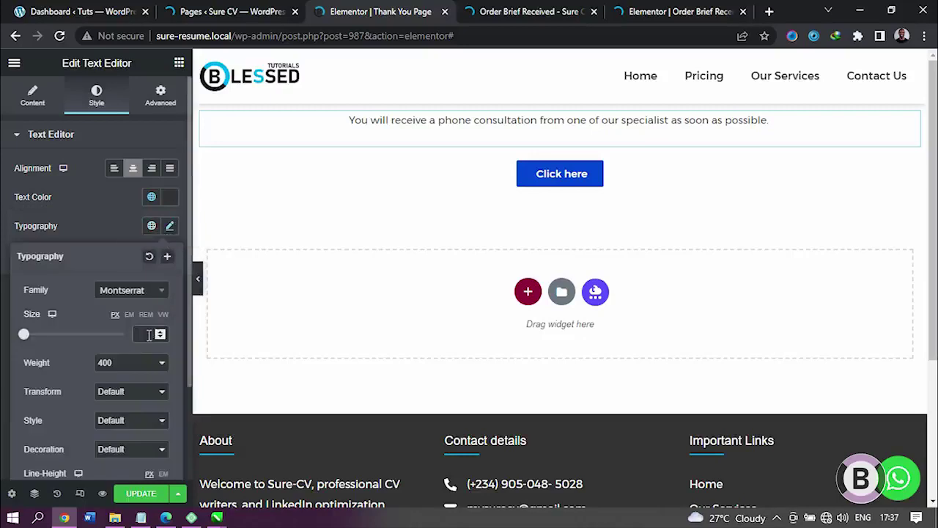
type("18")
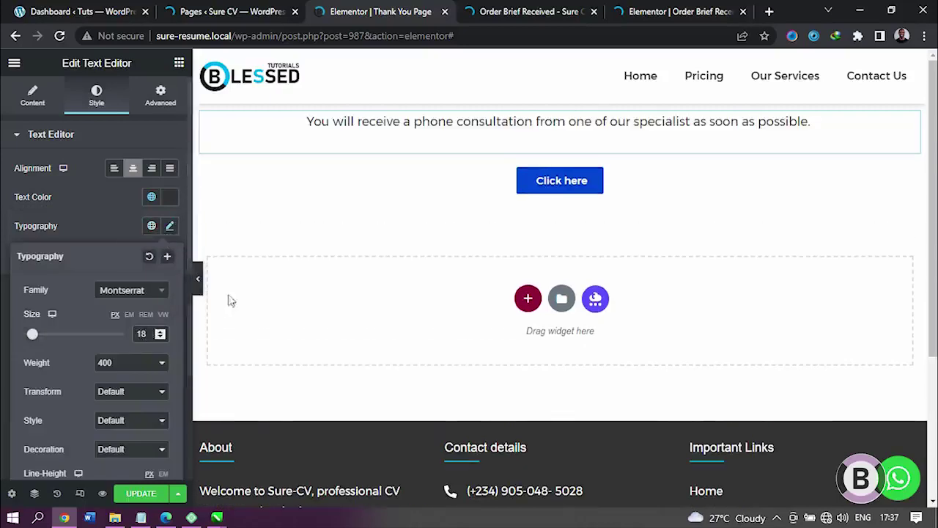
Change the button's label to "Return to Home Page", copied from the button on the Order Brief Received page
left_click(645, 191)
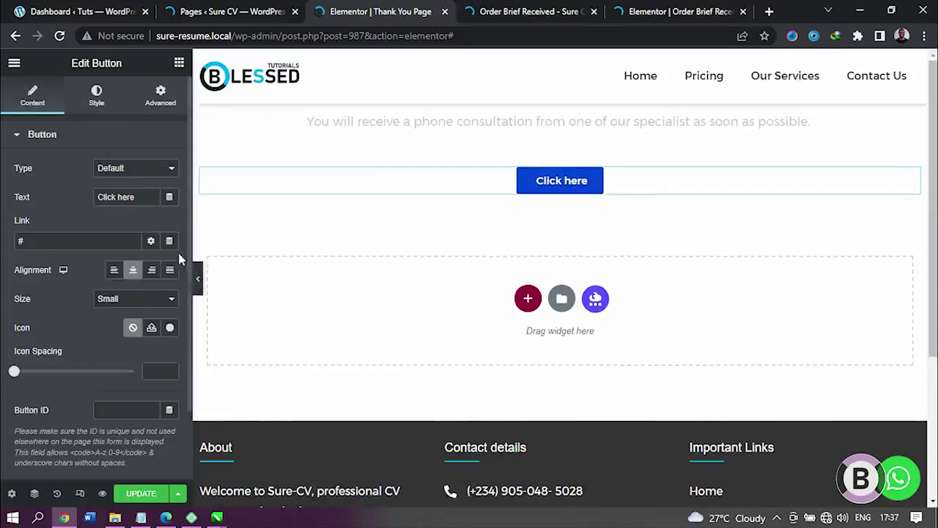
key("ctrl+Tab")
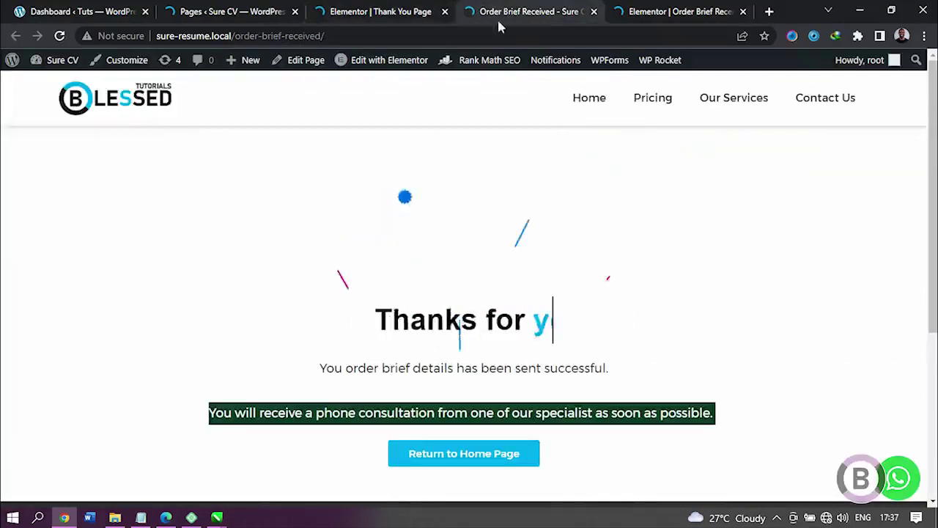
left_click_drag(565, 457, 411, 451)
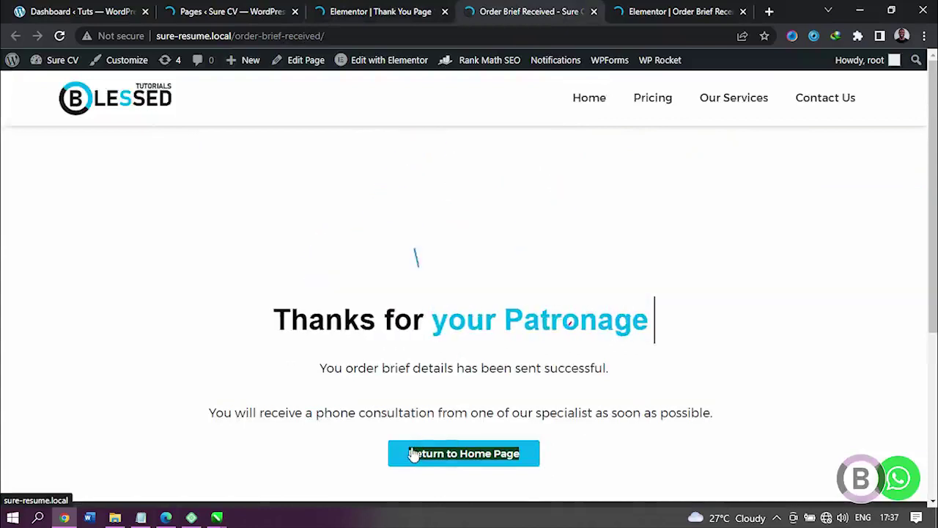
left_click(381, 11)
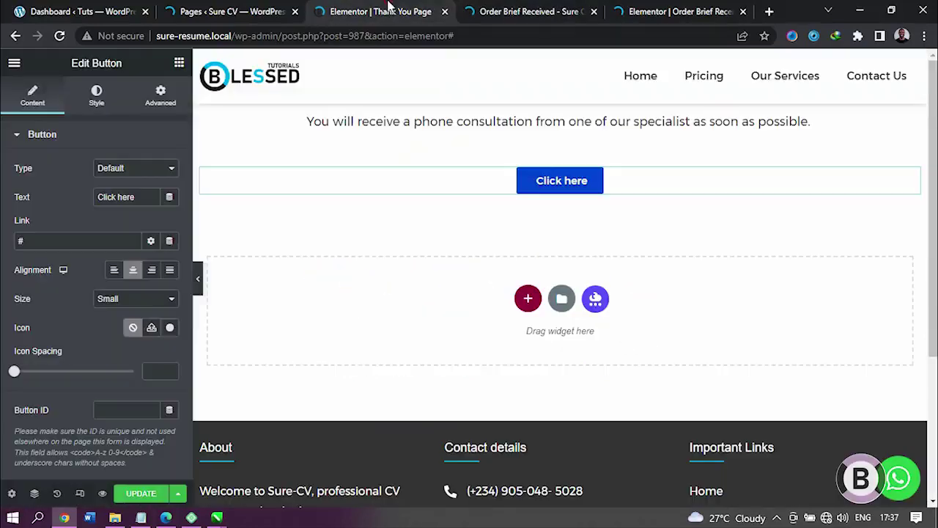
left_click_drag(150, 198, 2, 208)
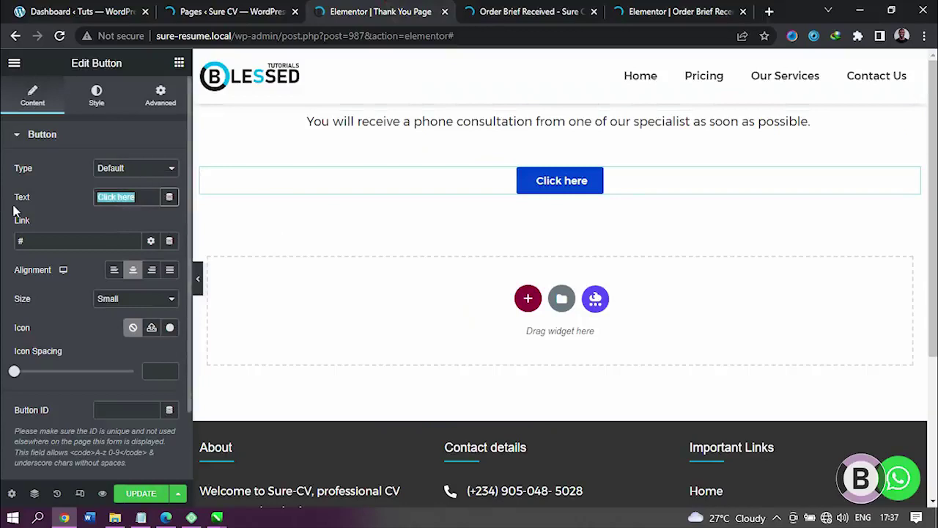
key("ctrl+v")
left_click(78, 224)
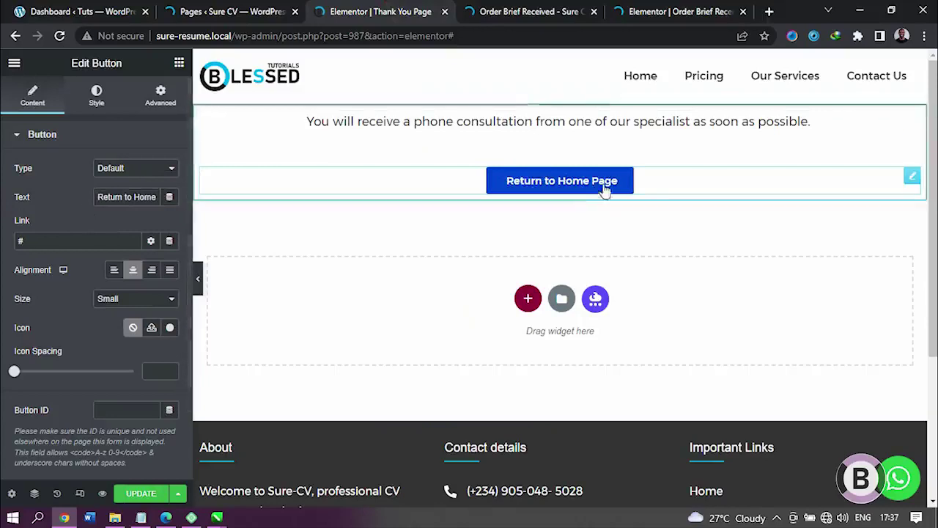
Check the button colour on the Order Brief Received page and set the new button's background to global Saved Color #16
left_click(531, 11)
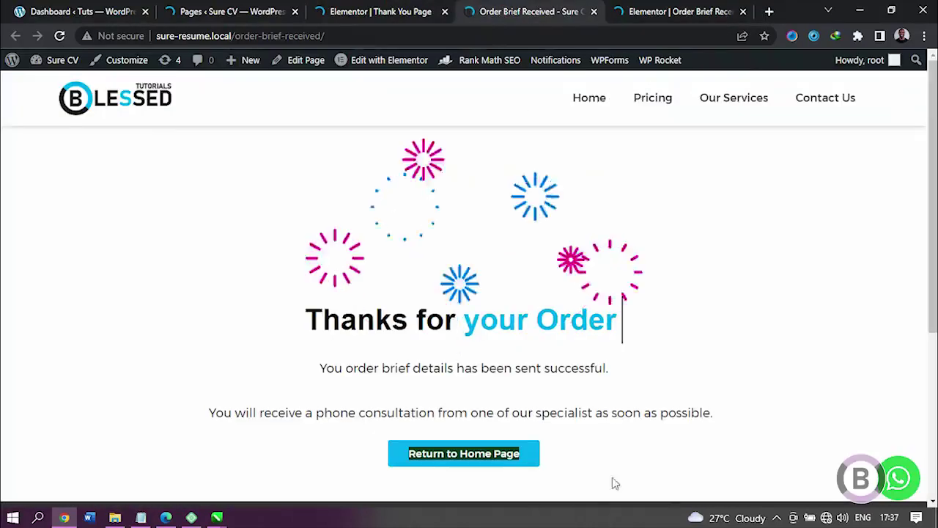
left_click(379, 12)
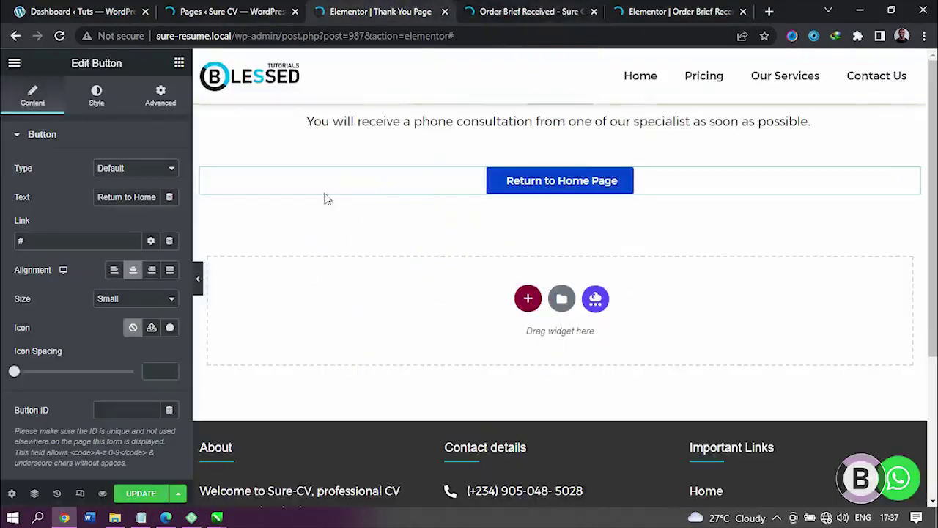
left_click(98, 101)
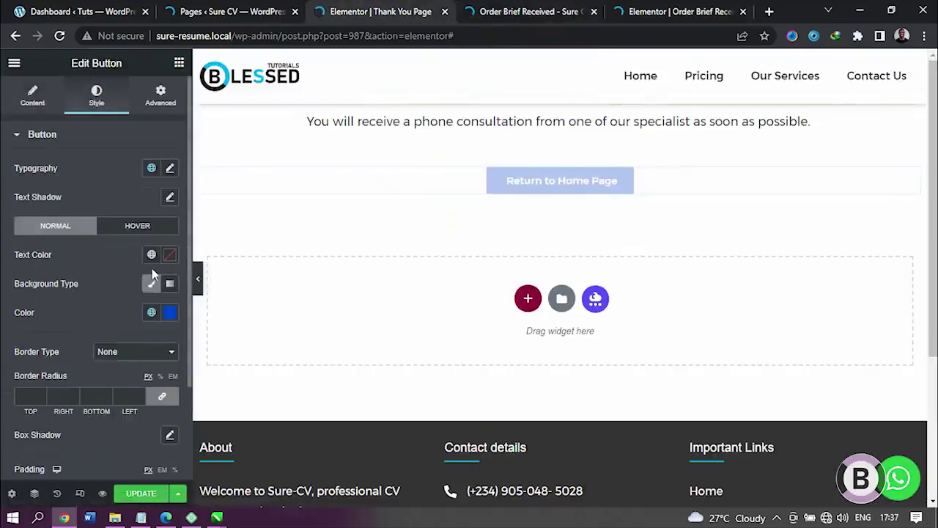
left_click(151, 313)
left_click(76, 252)
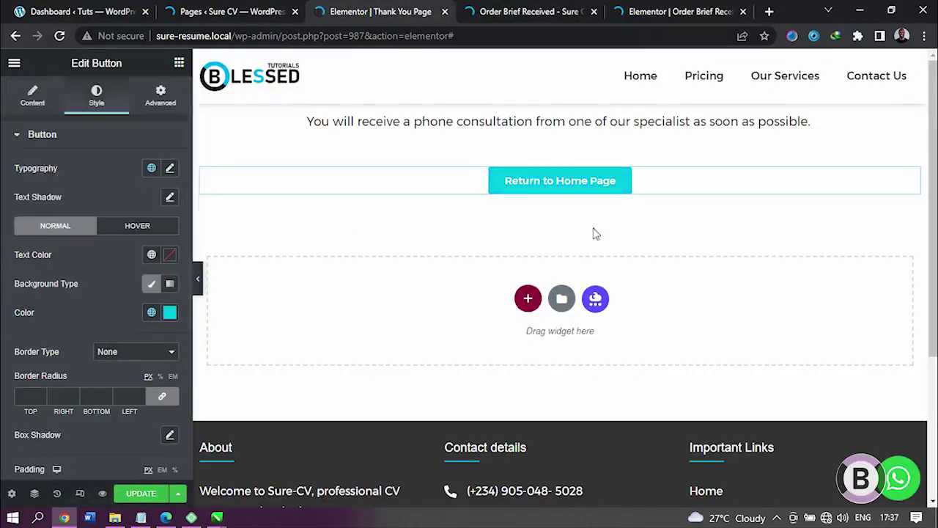
Set the Return to Home Page button's background colour to the global Primary colour #00AFEF
left_click(149, 314)
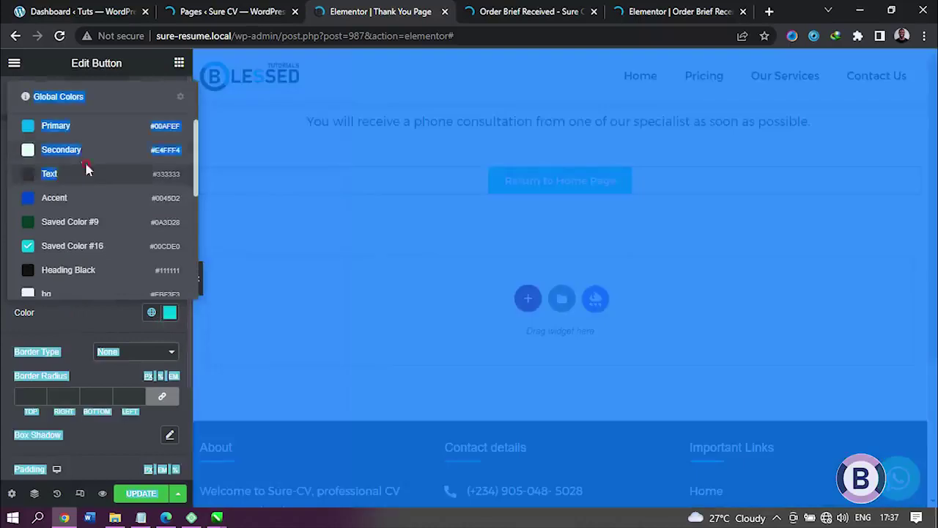
left_click(120, 289)
left_click(153, 312)
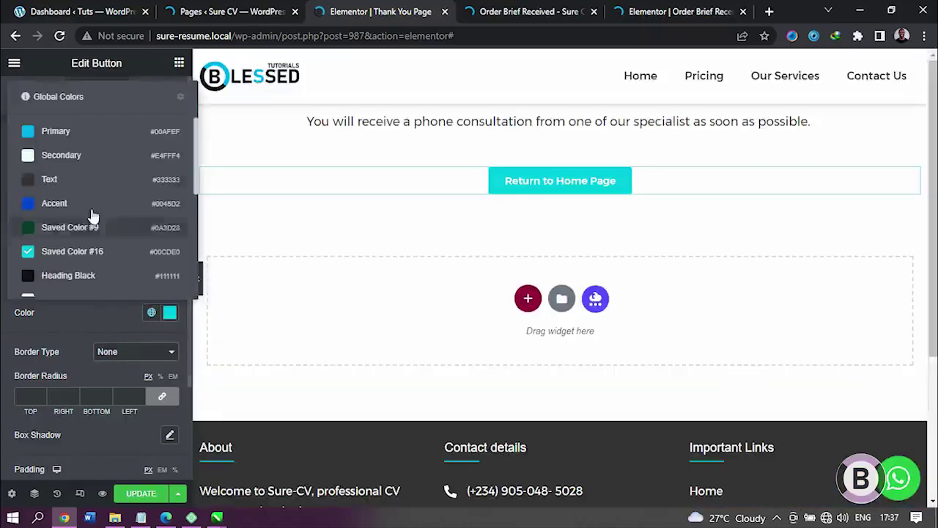
left_click(81, 135)
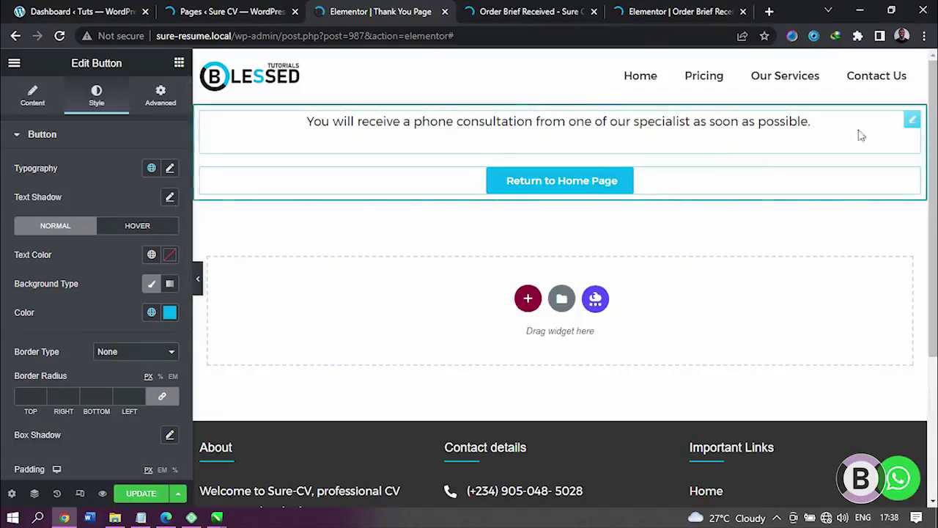
Compare the message lines with the Order Brief Received page and duplicate the phone consultation line on the Thank You Page
left_click(672, 116)
left_click(490, 13)
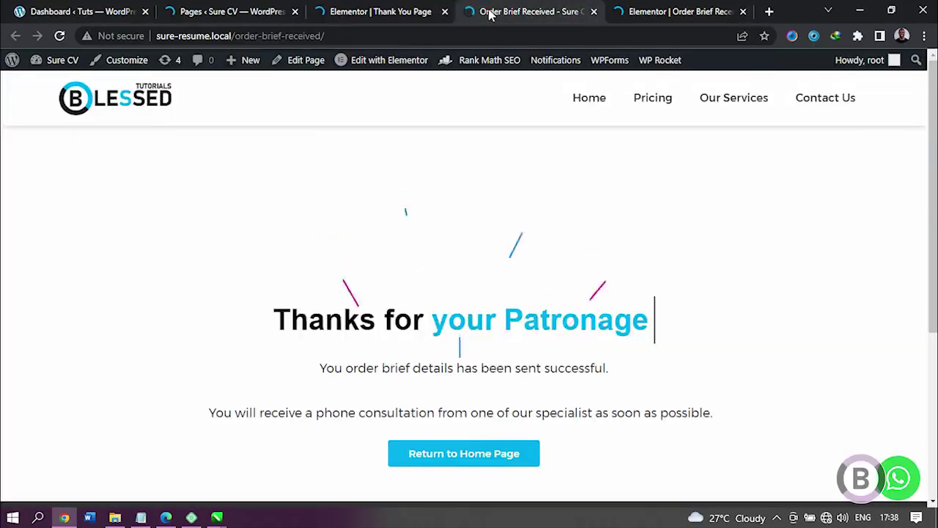
left_click(264, 12)
left_click(350, 11)
right_click(656, 130)
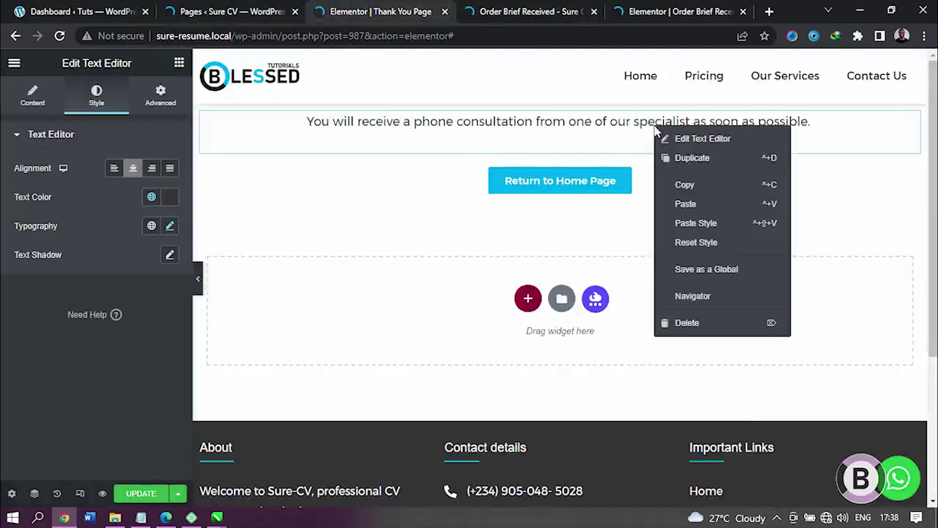
left_click(695, 158)
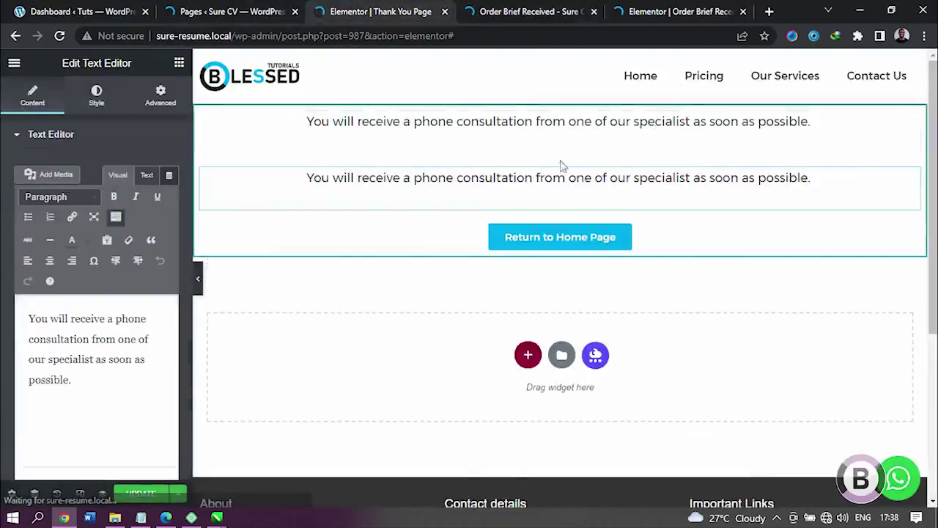
Replace the duplicate's text with the copied order brief line, corrected to "Your order brief details has been sent successful.", and move it above the phone consultation line
left_click(553, 9)
left_click_drag(610, 369, 320, 367)
right_click(342, 365)
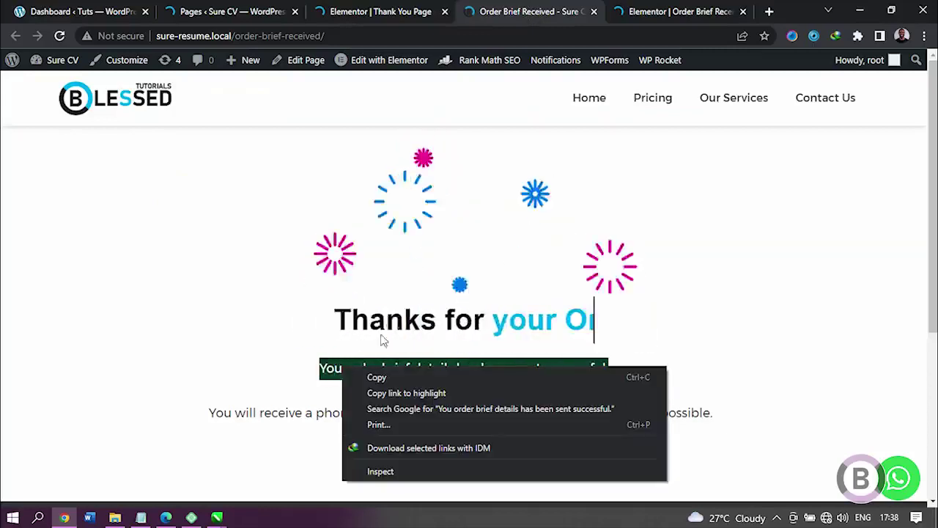
left_click(388, 377)
left_click(356, 10)
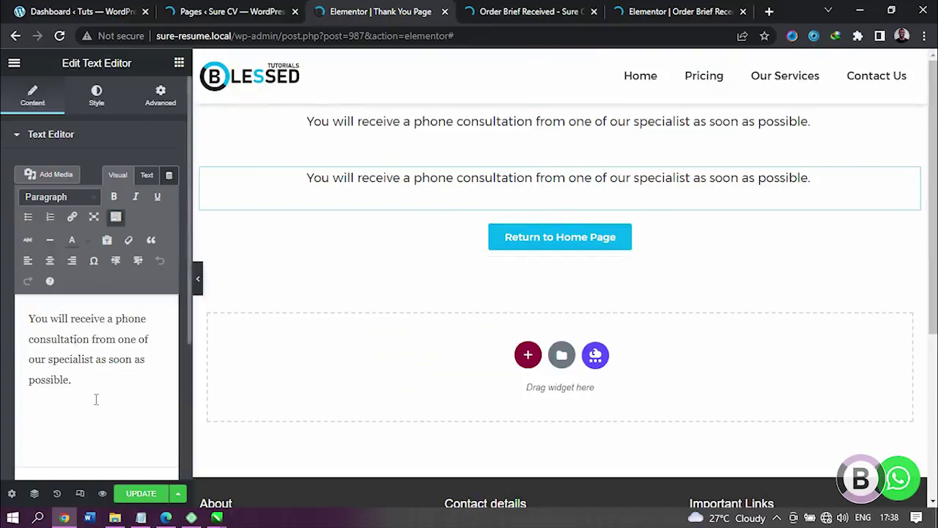
left_click_drag(96, 400, 2, 306)
key("ctrl+v")
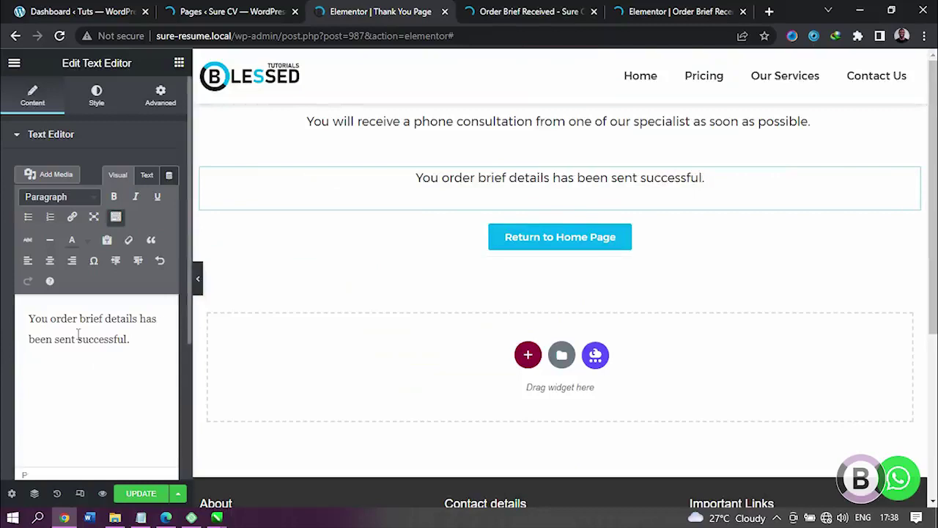
type("r")
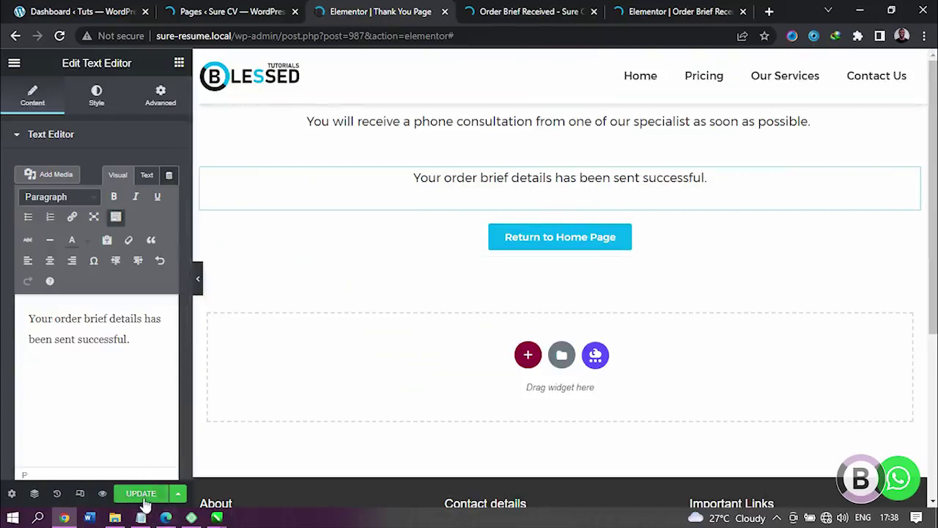
left_click_drag(913, 186, 885, 130)
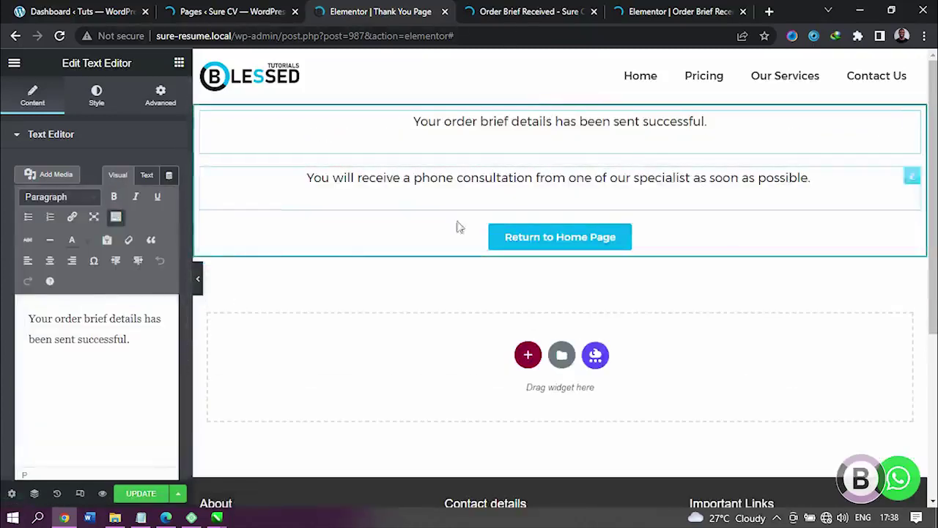
Find the Animated Headline widget and place it above the order brief details line
left_click(178, 64)
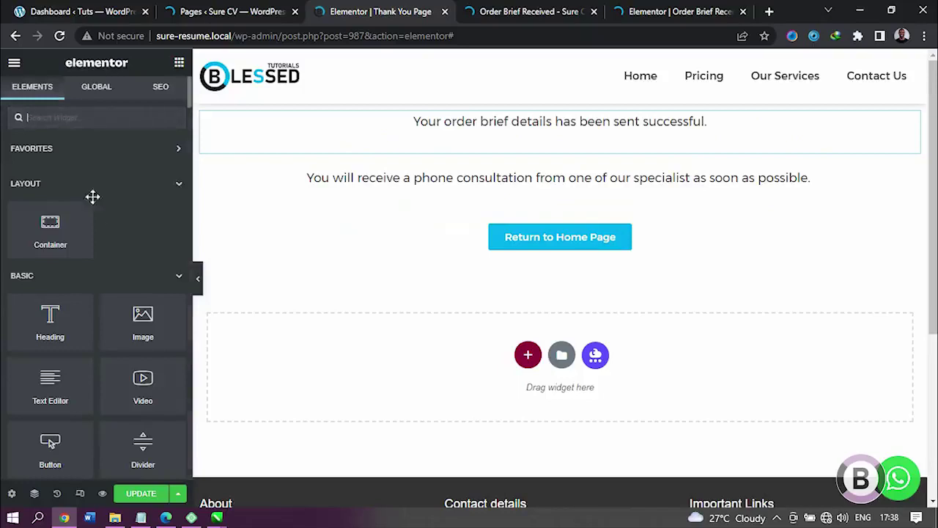
type("ani")
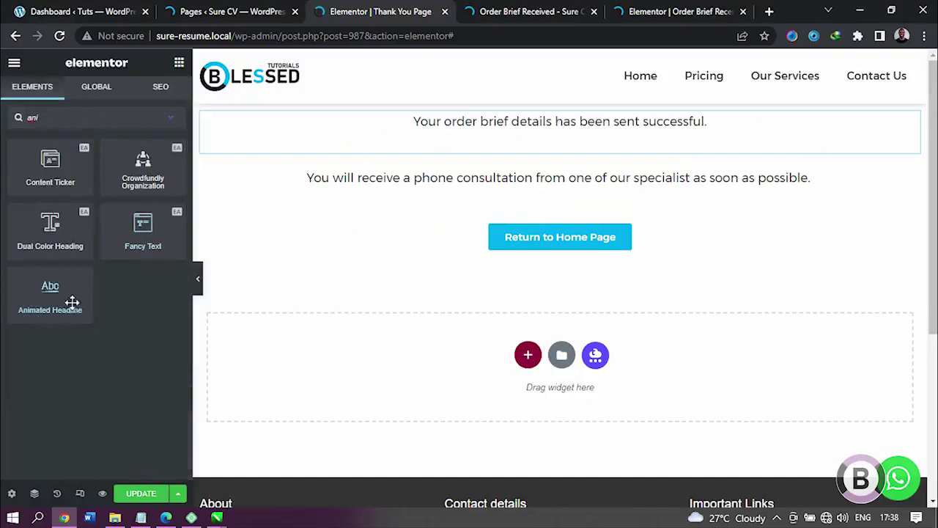
left_click_drag(50, 293, 503, 130)
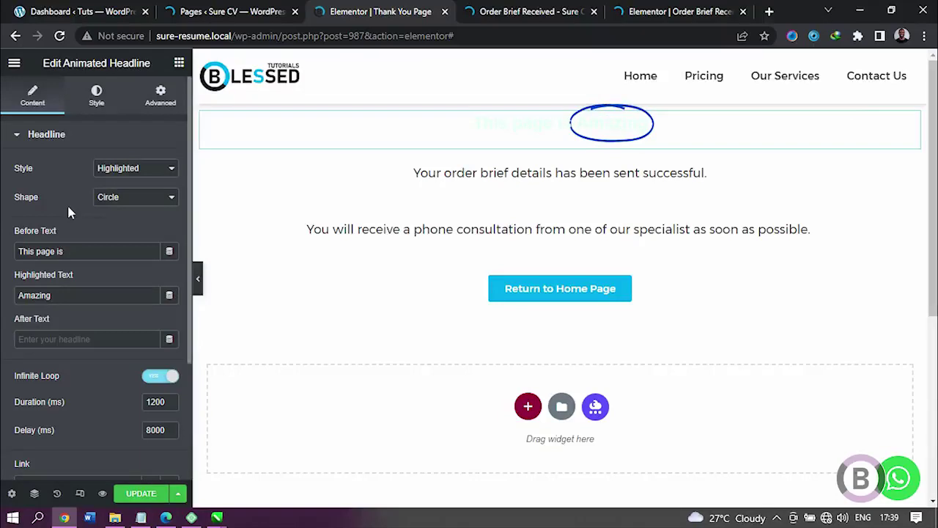
Check the heading on the Order Brief Received page and set the animated headline's before text to "Thanks for"
left_click(533, 11)
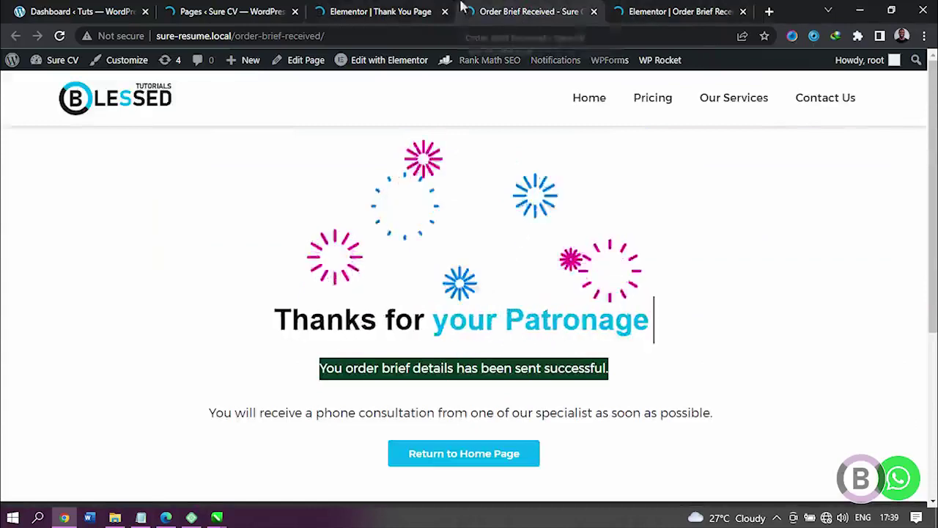
left_click(367, 10)
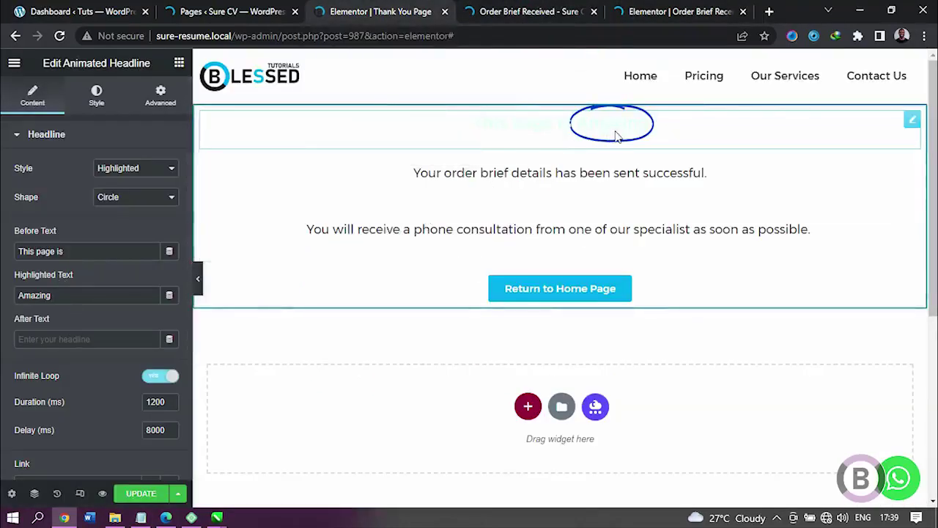
left_click(98, 250)
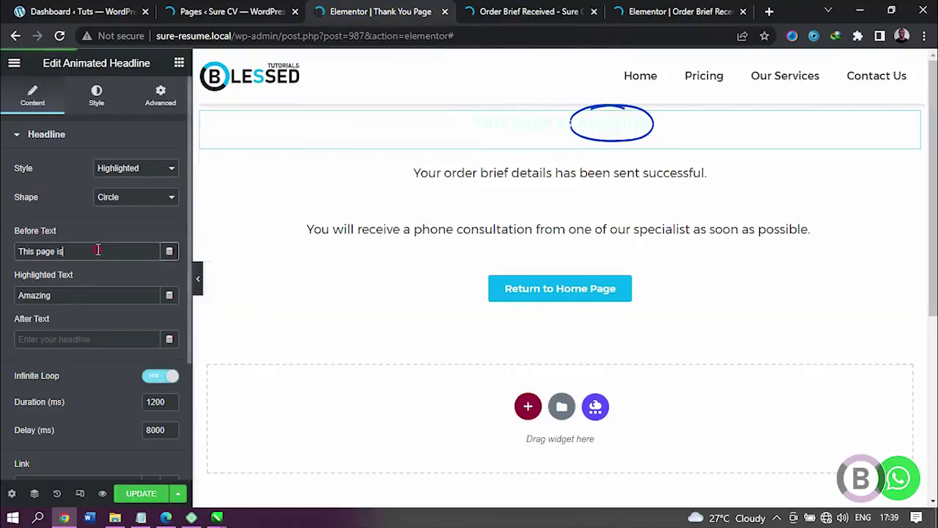
key("ctrl+a")
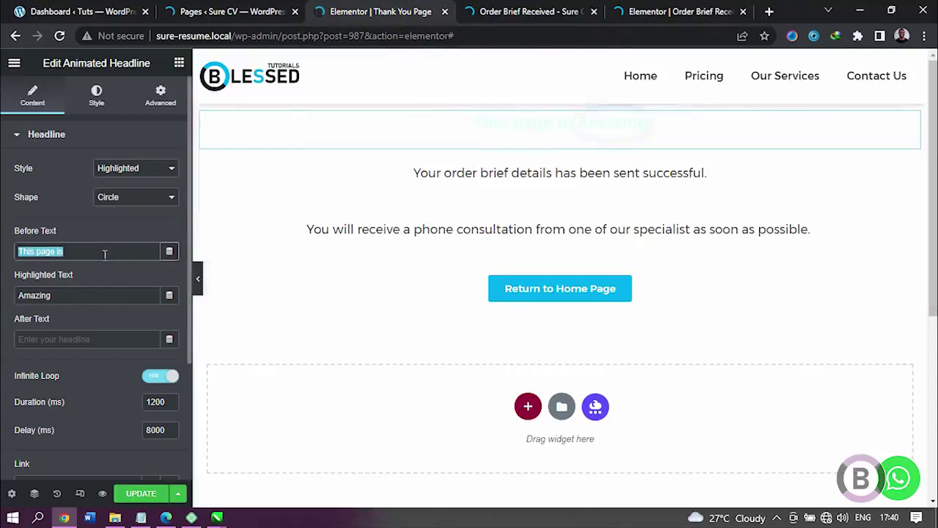
type("Thanks")
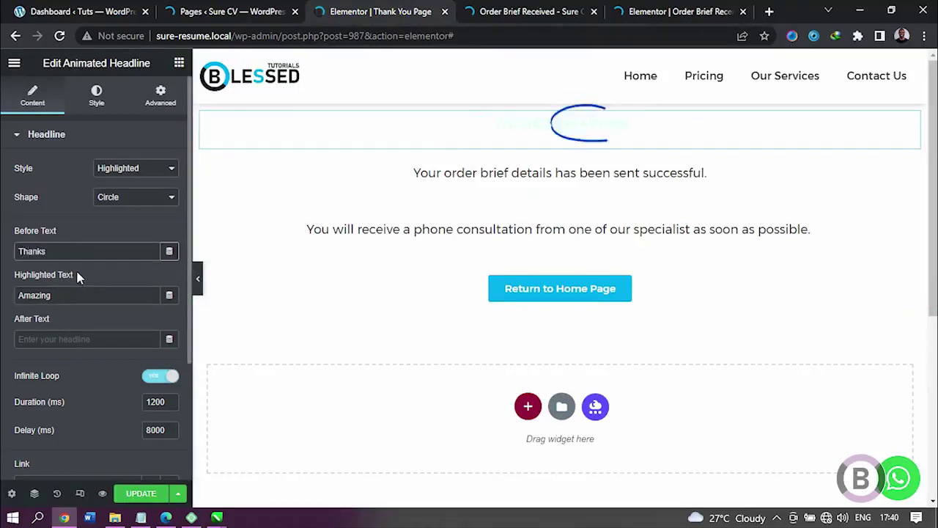
type(" for")
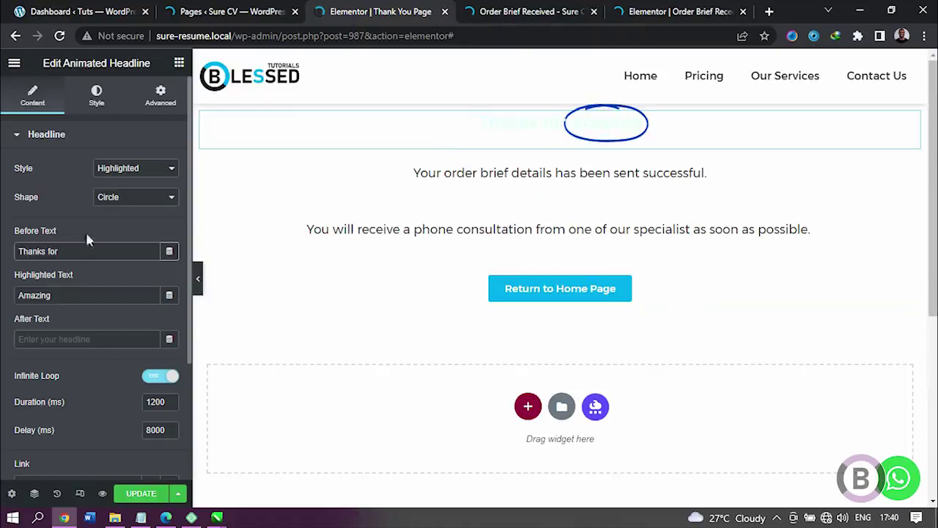
left_click(135, 199)
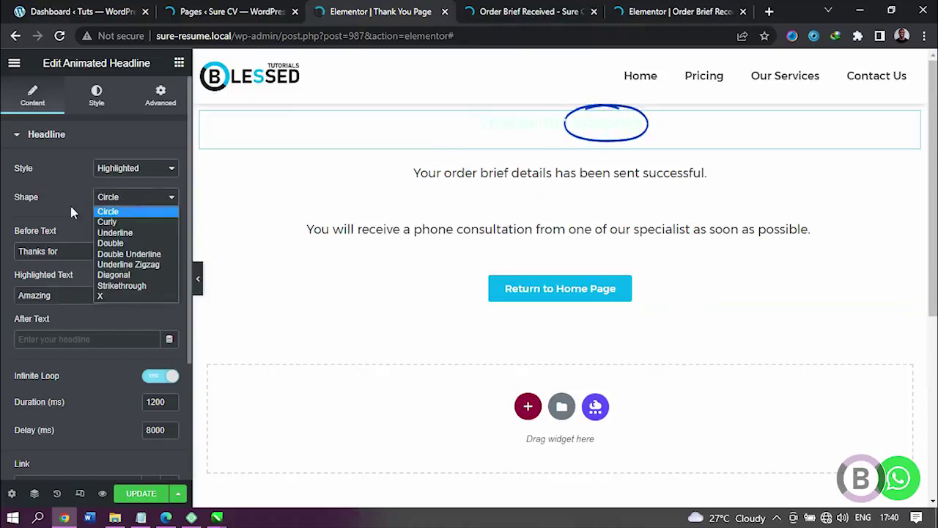
left_click(136, 208)
left_click(137, 170)
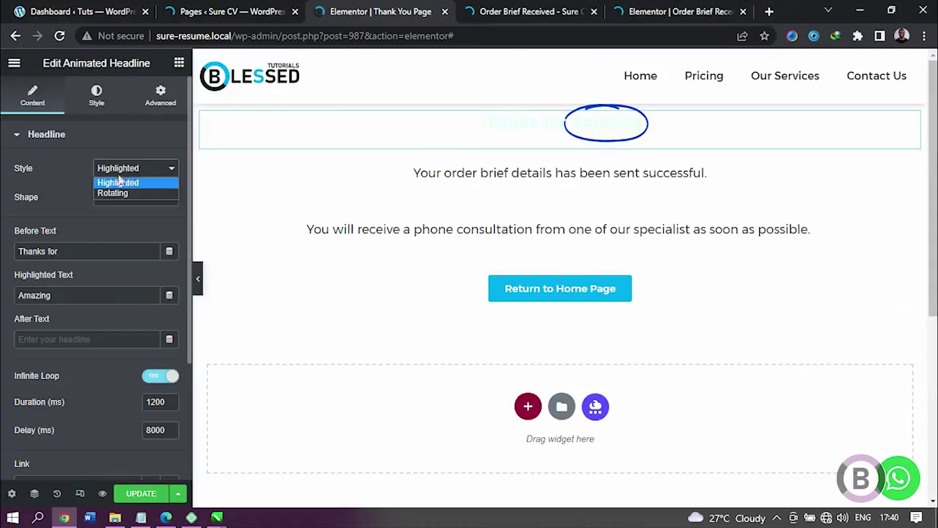
left_click(69, 190)
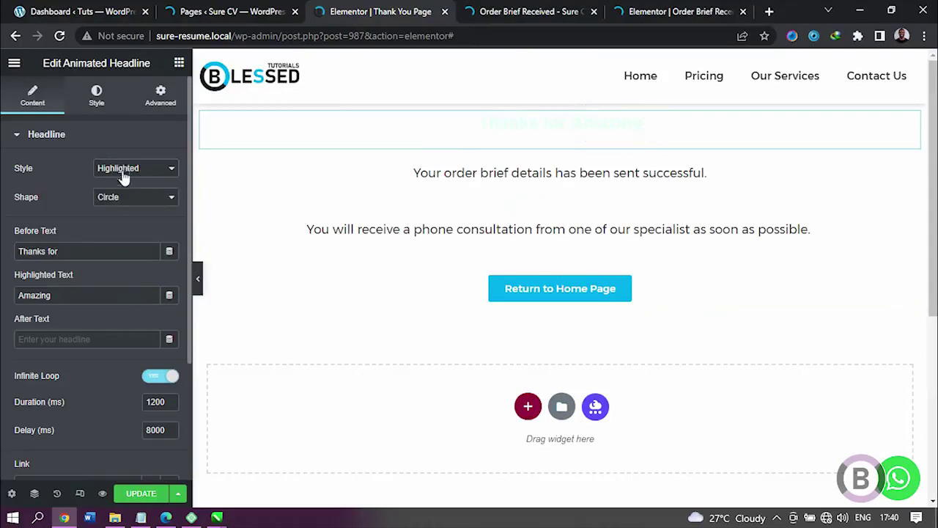
left_click(131, 175)
left_click(44, 194)
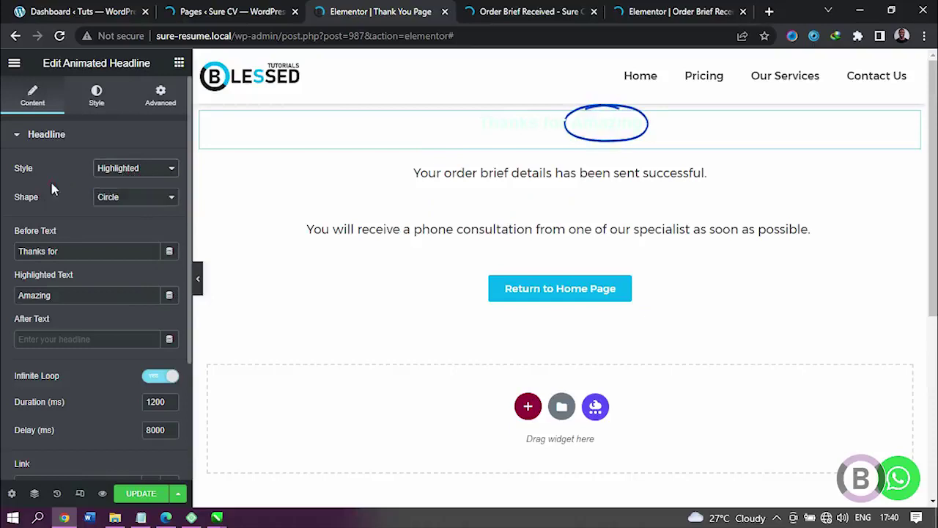
Set the headline's text colour to the global Text colour and its animated text to the global Primary colour
left_click(112, 101)
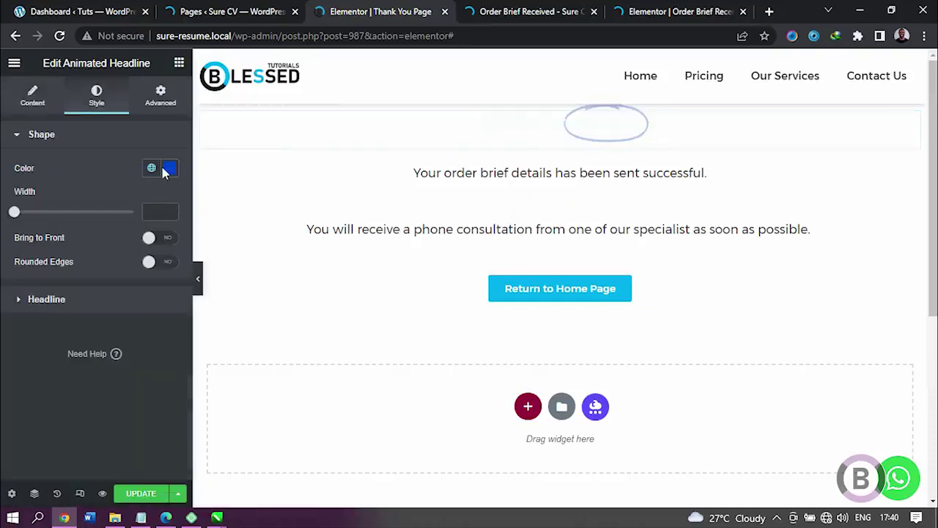
left_click(111, 310)
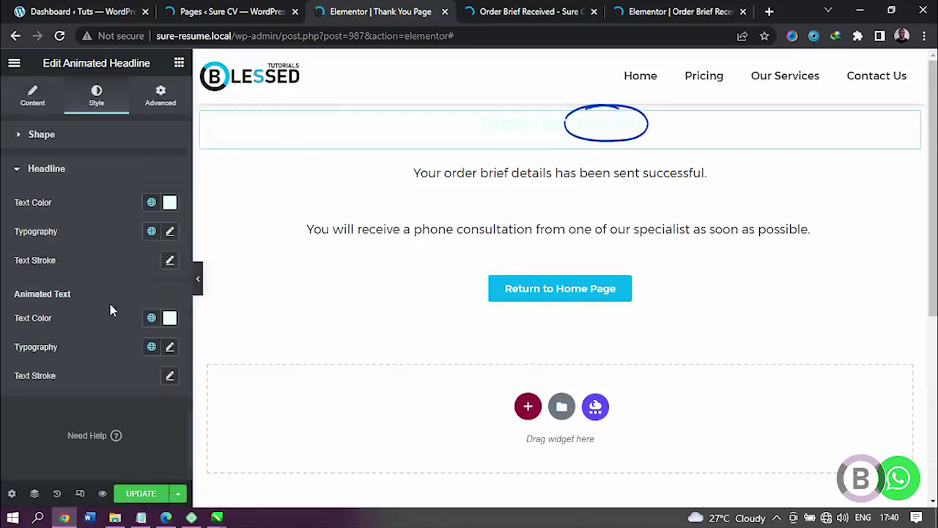
left_click(151, 203)
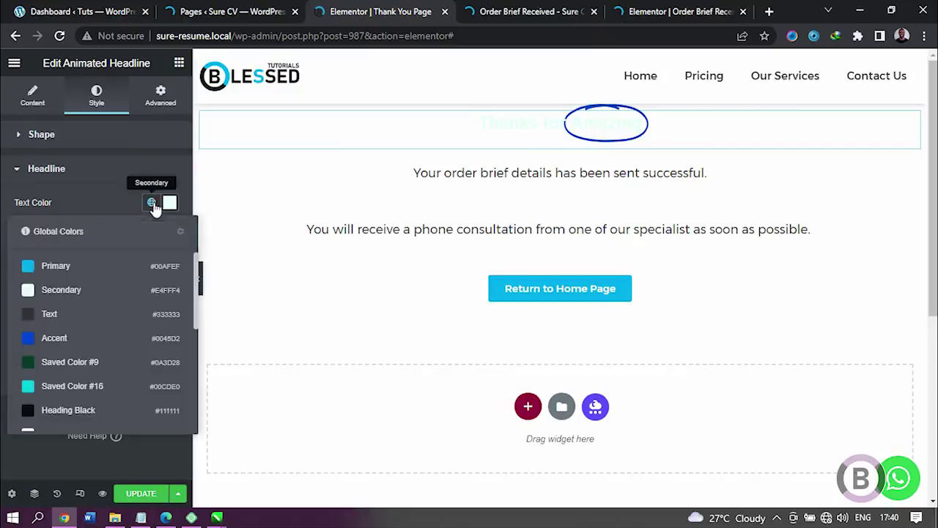
left_click(84, 316)
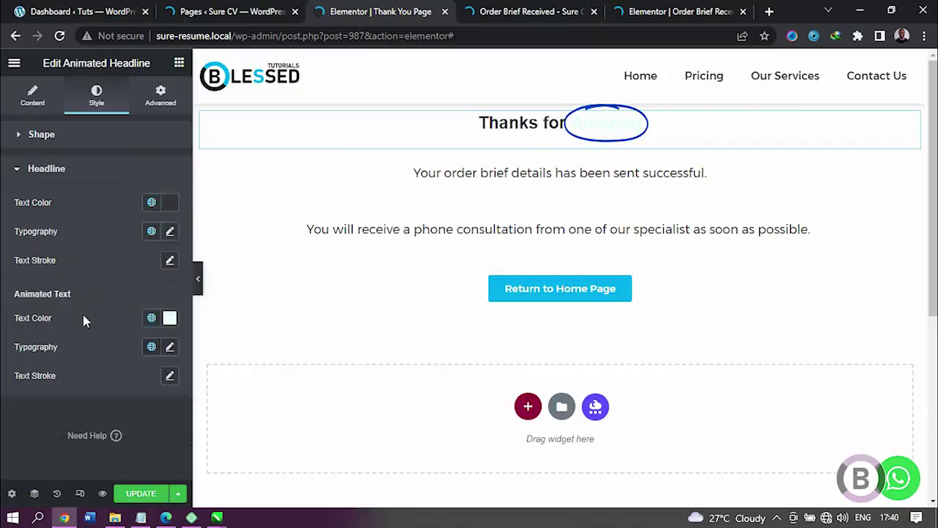
left_click(151, 319)
left_click(96, 138)
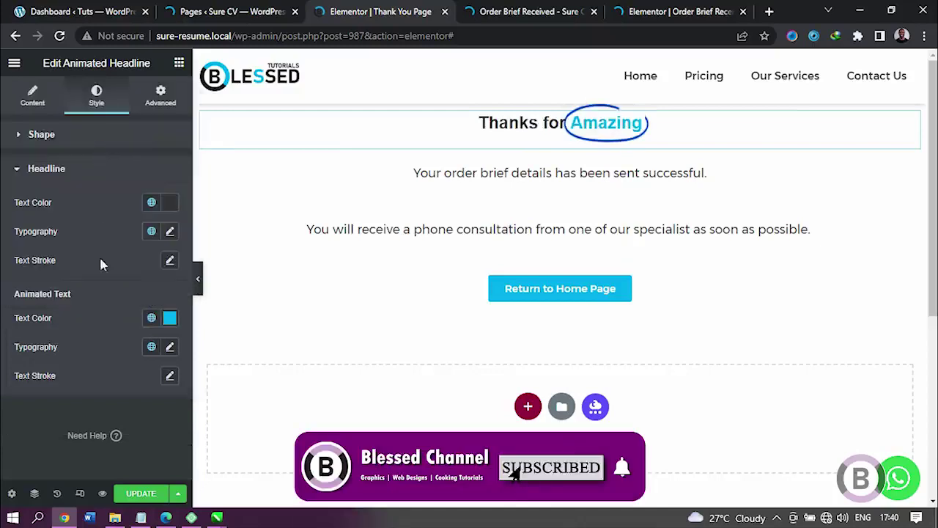
Change the animated headline's style to Rotating
left_click(32, 96)
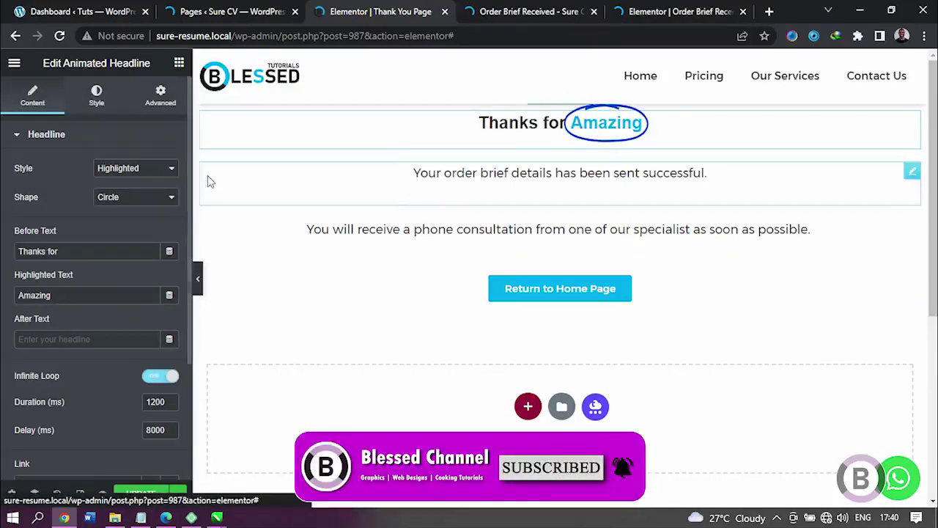
left_click(139, 168)
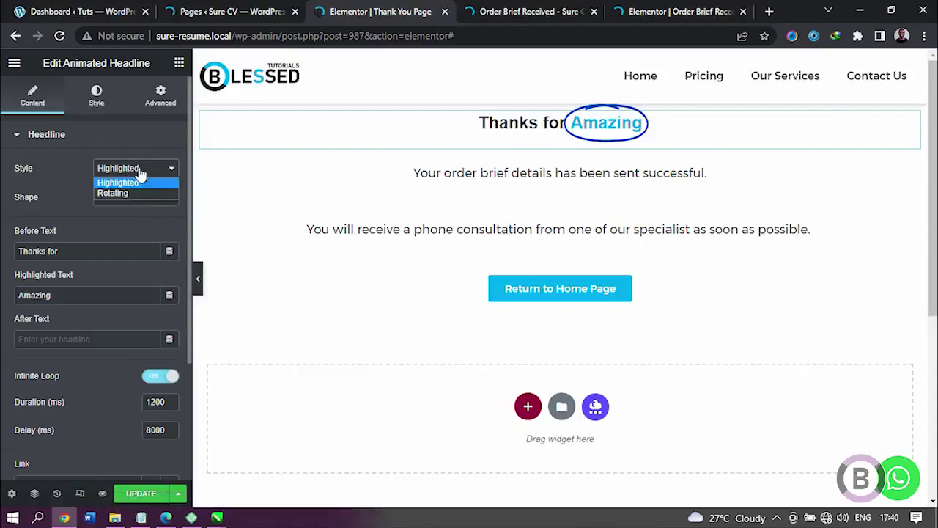
left_click(145, 194)
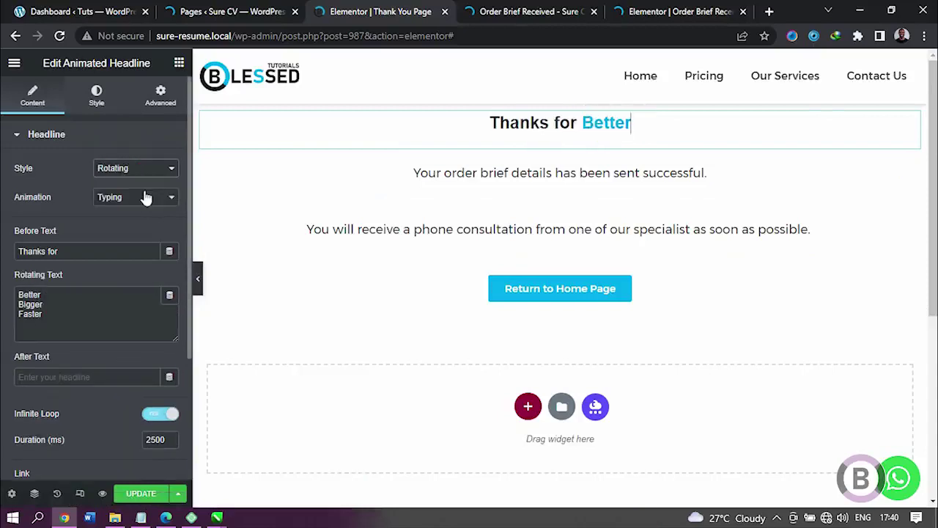
Replace the animated headline's rotating text with two lines, "your Order" and "your Patronage"
double_click(63, 304)
key("ctrl+a")
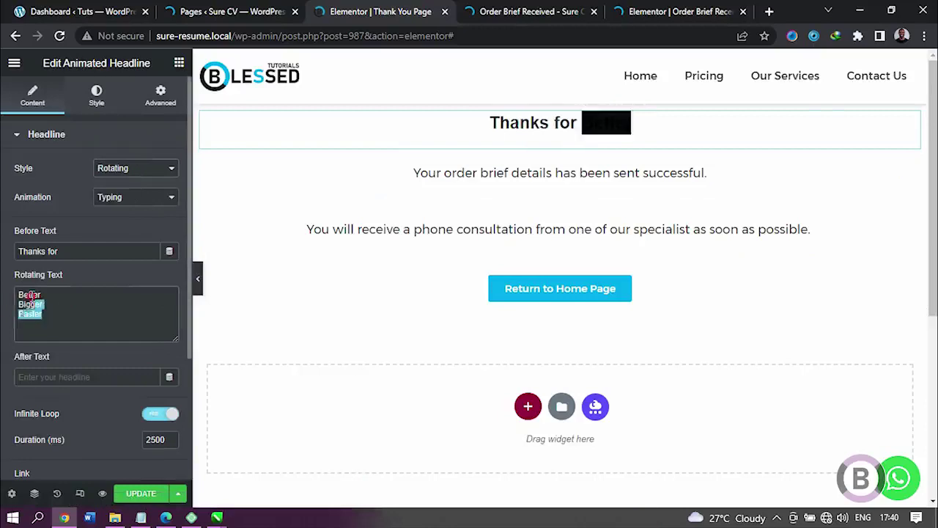
left_click(67, 308)
left_click_drag(46, 297, 4, 294)
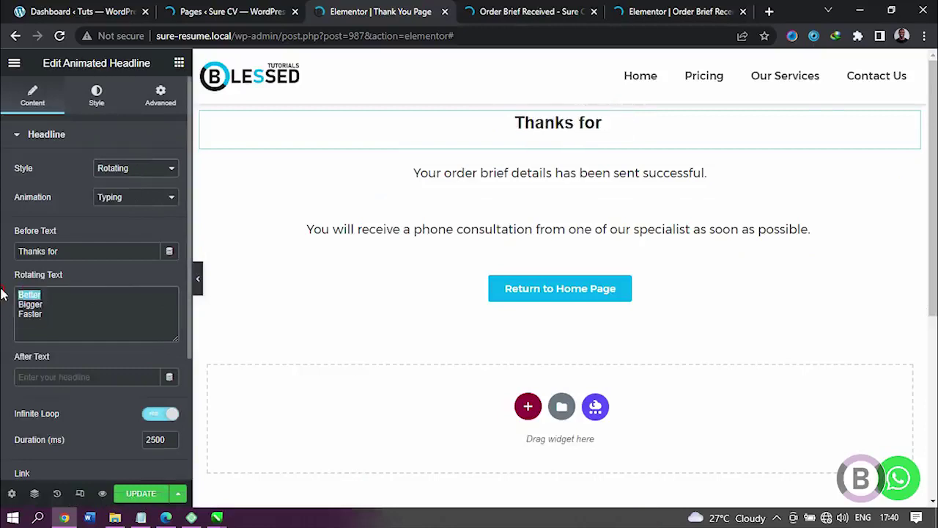
type("You")
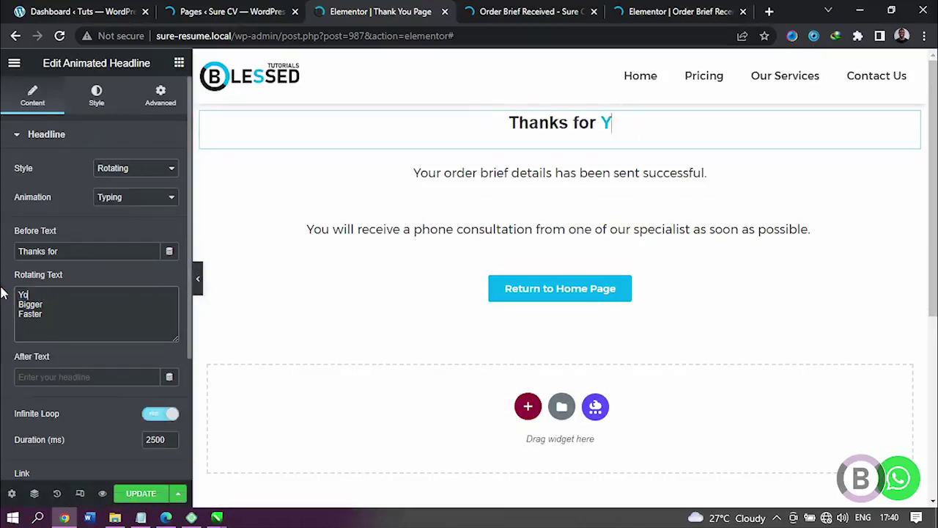
key("BackSpace")
key("BackSpace")
key("BackSpace")
type("your Order")
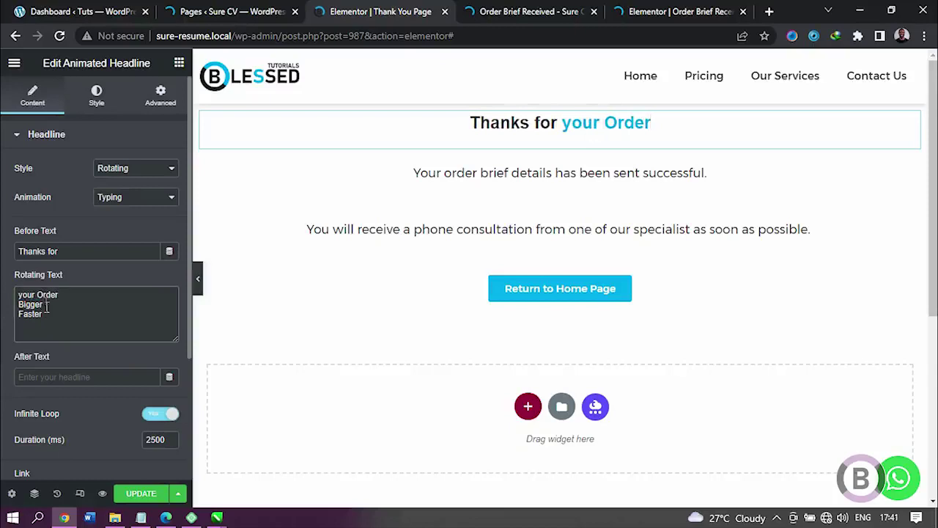
left_click_drag(46, 313, 18, 304)
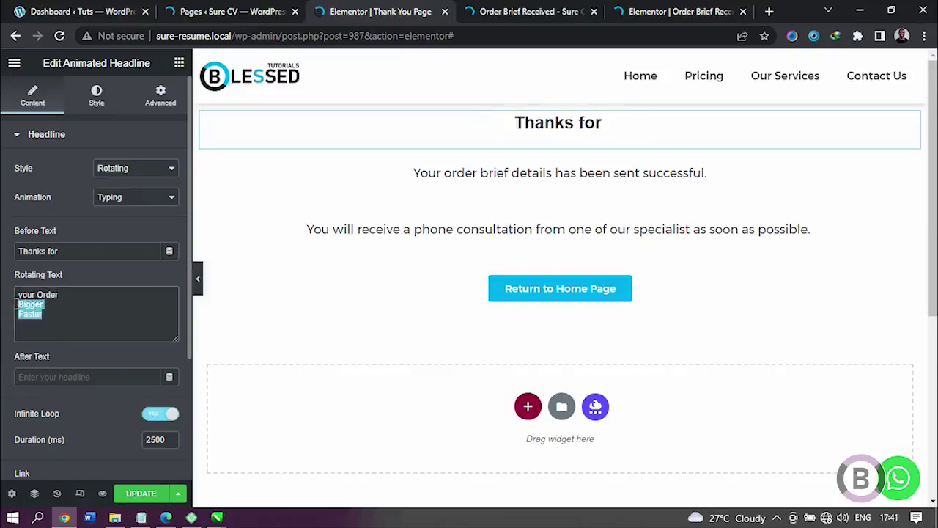
key("BackSpace")
type("your Patronage")
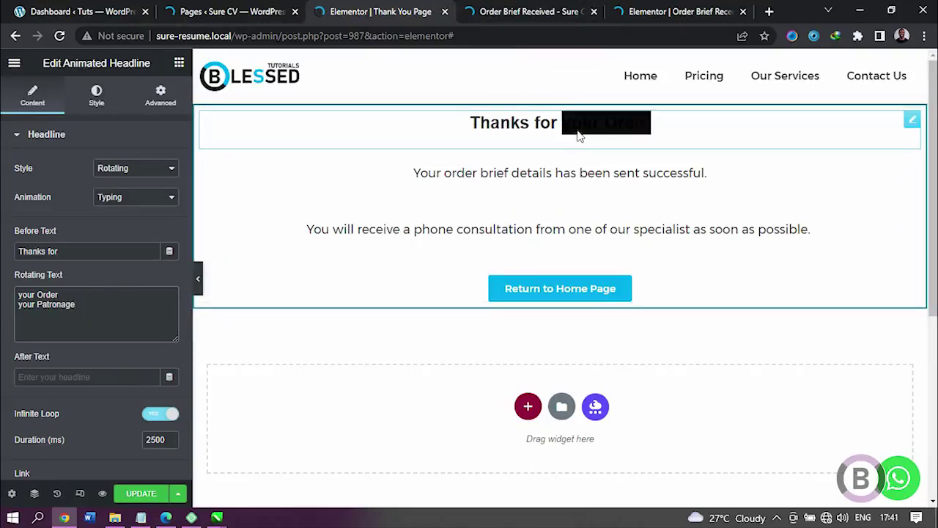
Change the animated headline's rotating animation to Clip
left_click(129, 201)
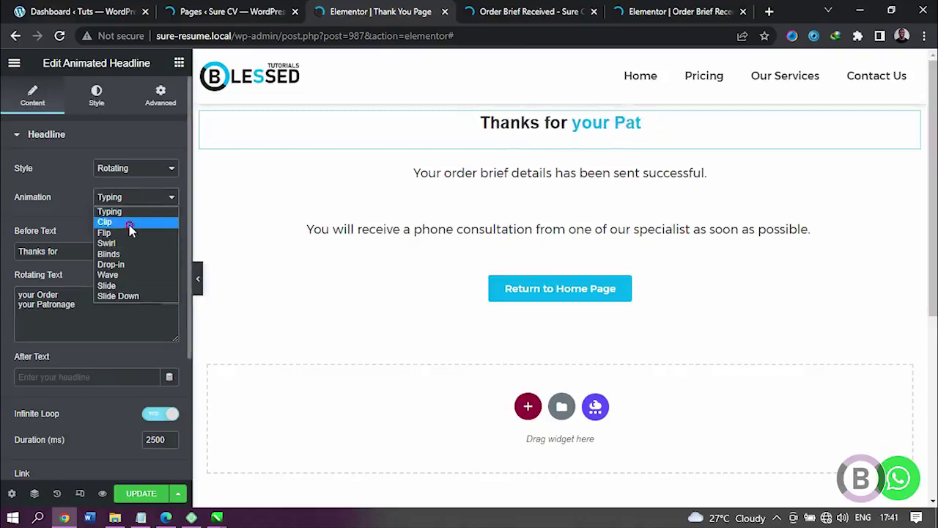
left_click(129, 222)
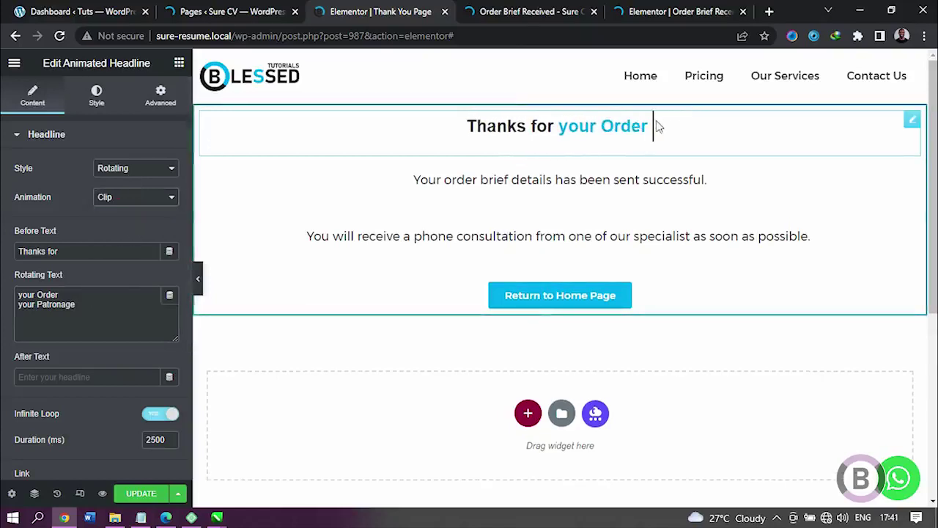
left_click(144, 205)
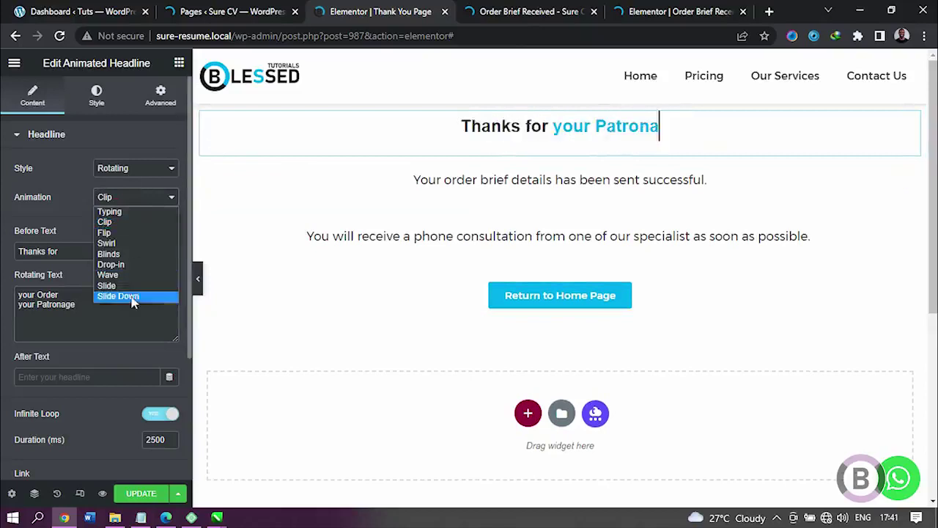
left_click(72, 196)
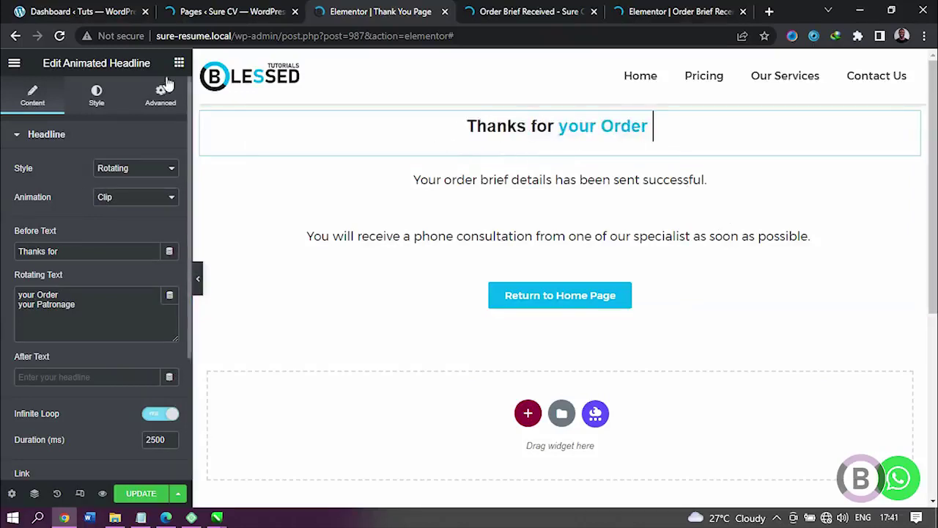
Check the animation on the Order Brief Received page and add a Lottie widget above the animated headline on the Thank You Page
left_click(539, 11)
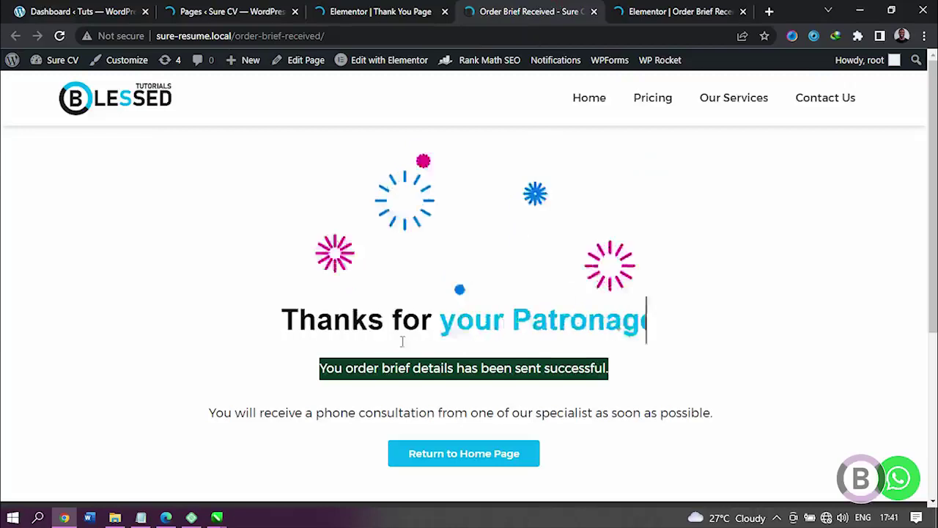
left_click(543, 321)
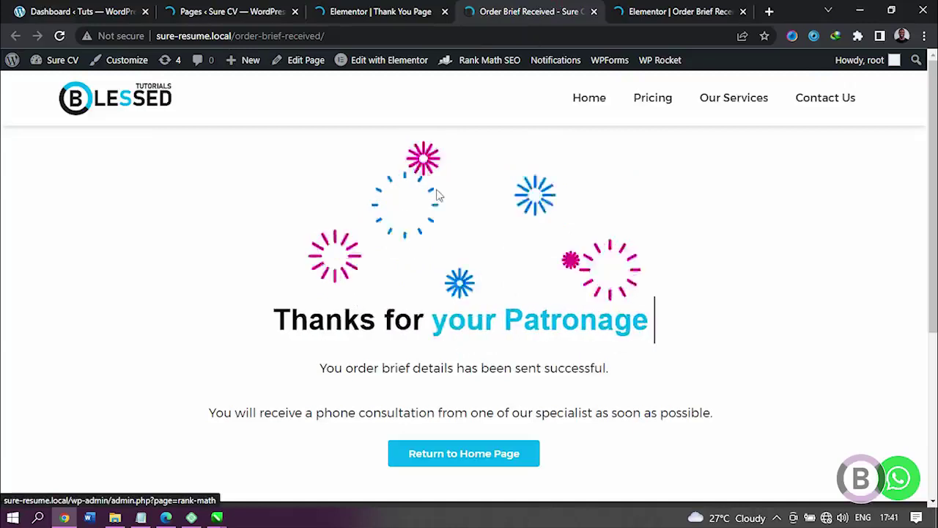
left_click(396, 14)
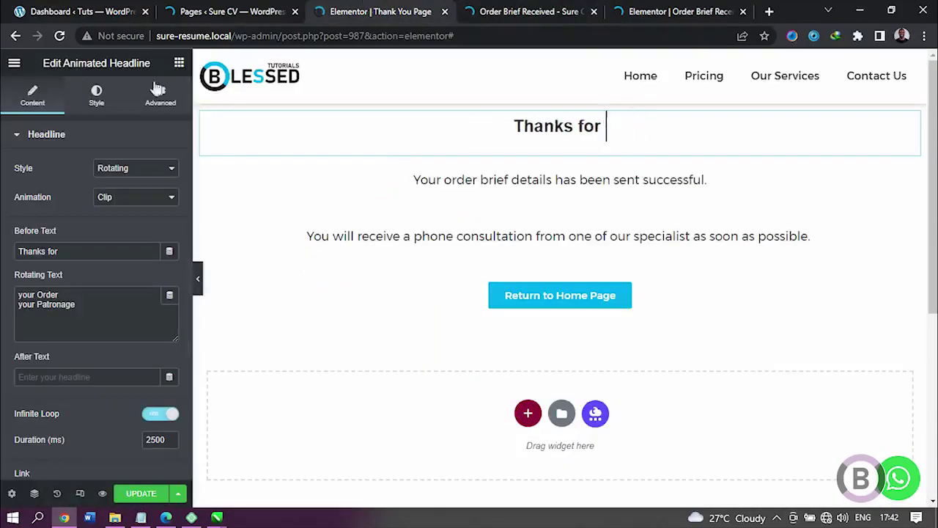
left_click(179, 70)
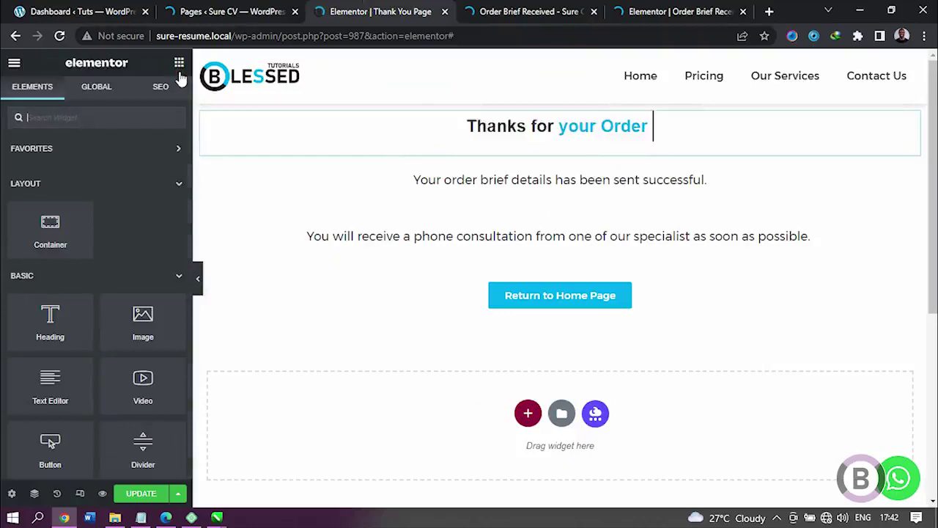
type("lott")
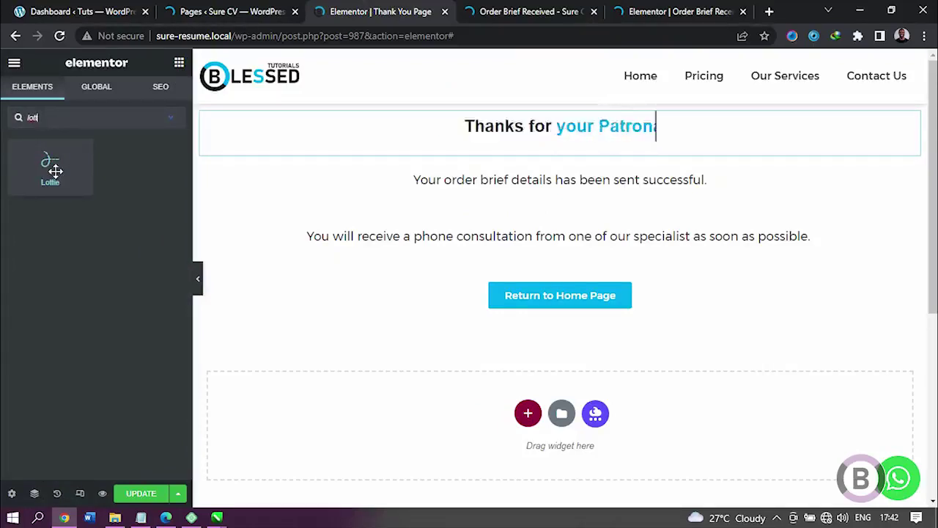
left_click_drag(53, 168, 450, 132)
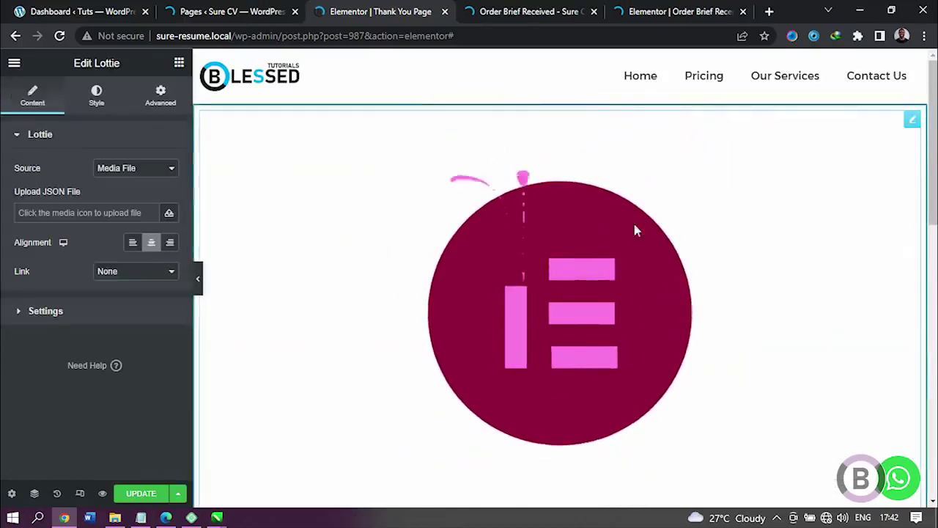
scroll(638, 297, "down", 2)
scroll(638, 297, "up", 1)
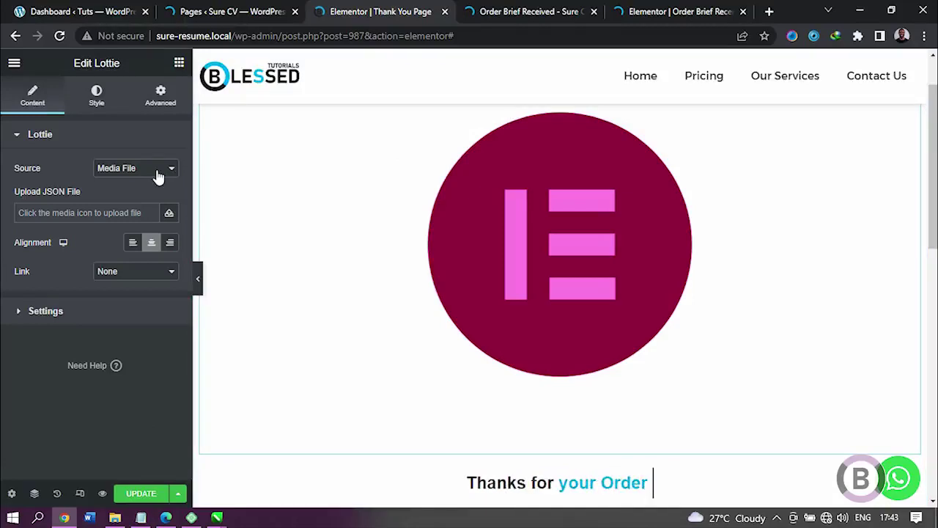
Load 113967-thank-you.json from the media library into the Lottie widget
left_click(168, 214)
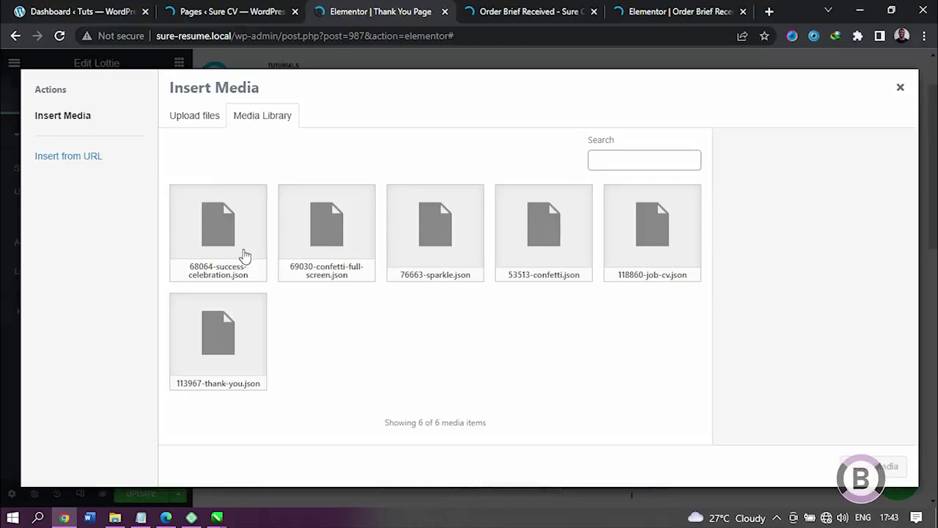
left_click(224, 368)
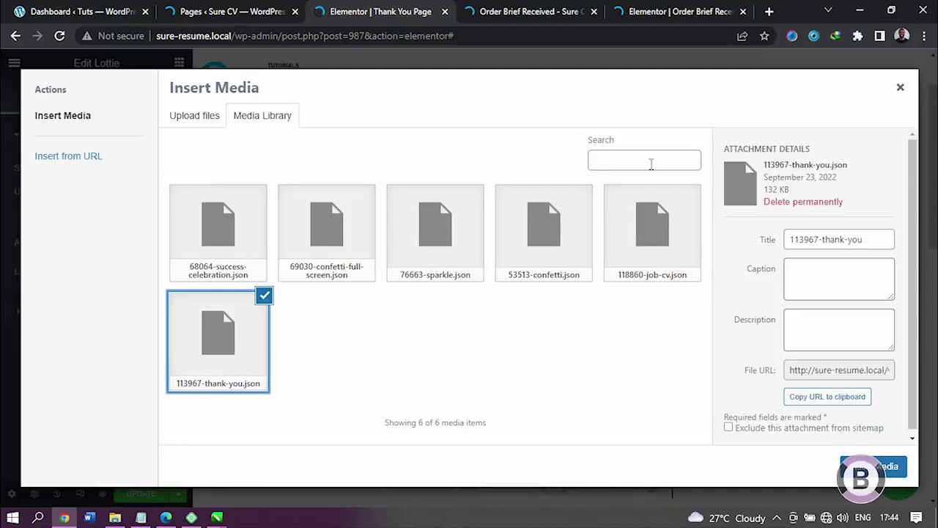
left_click(863, 470)
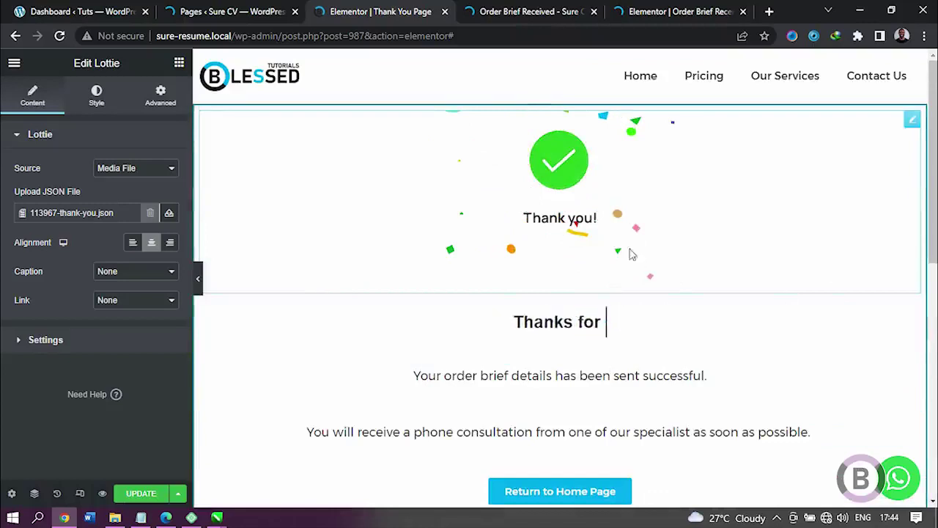
Replace the Lottie file with 68064-success-celebration.json from the media library and compare it with the Order Brief Received page
left_click(174, 219)
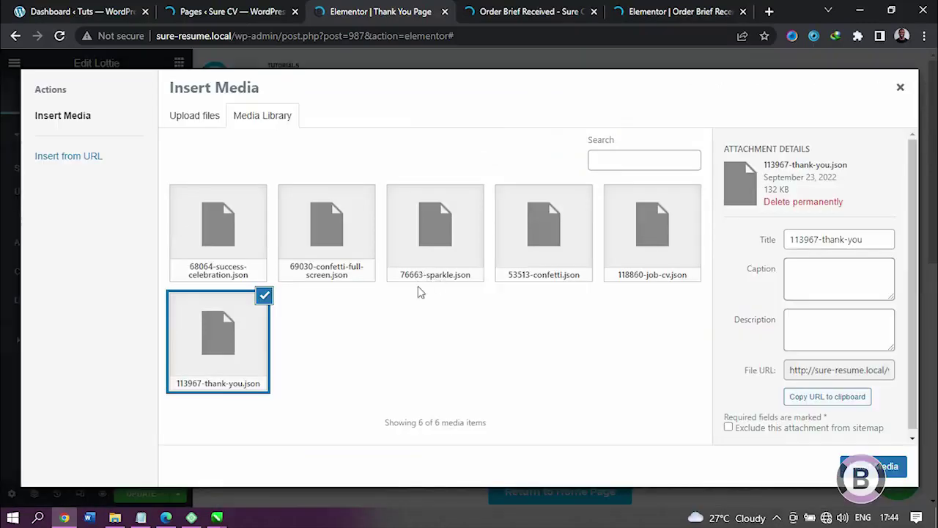
left_click(233, 258)
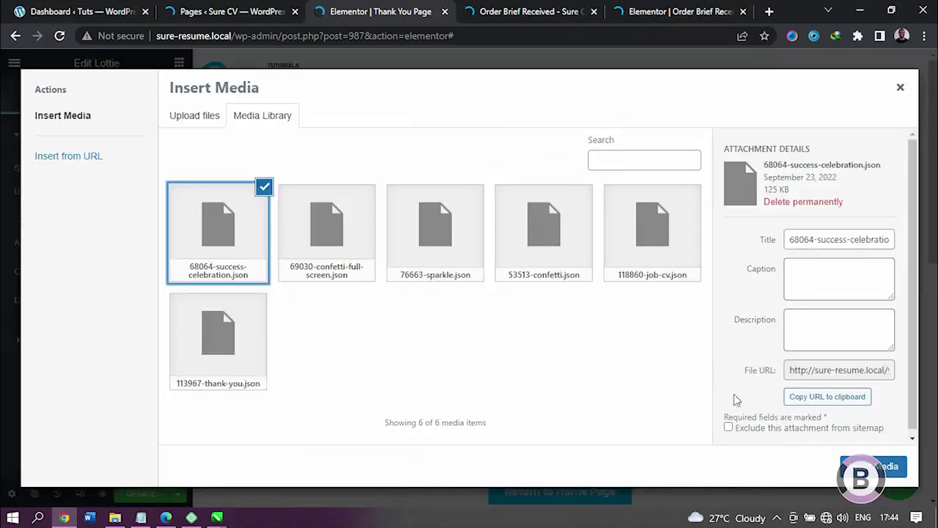
left_click(876, 467)
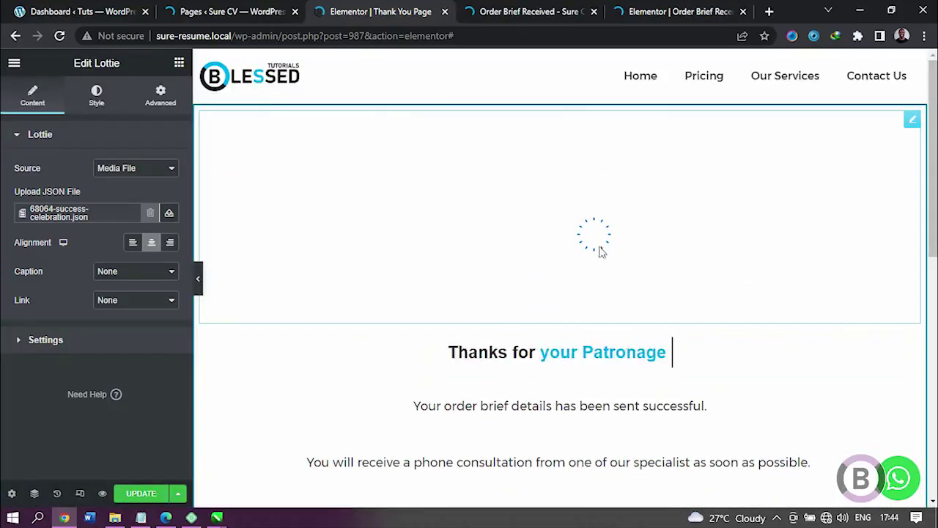
key("ctrl+Tab")
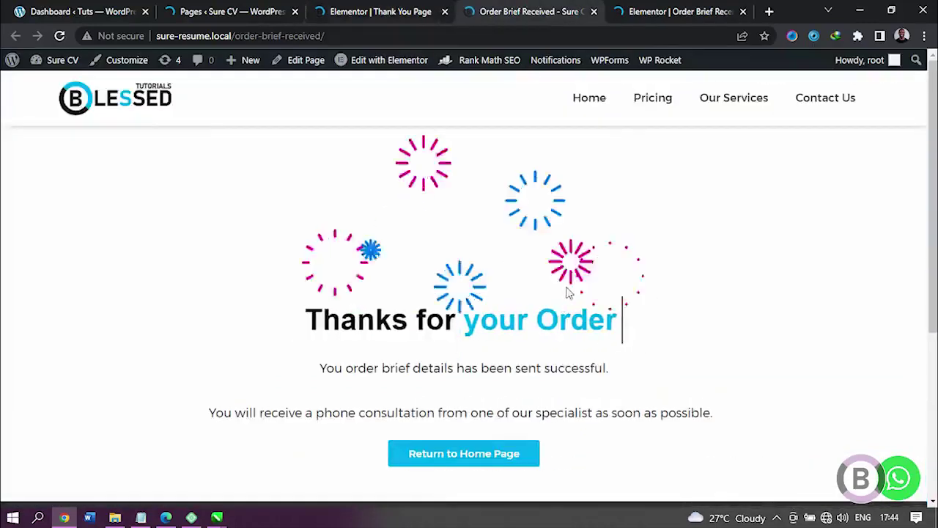
left_click(369, 9)
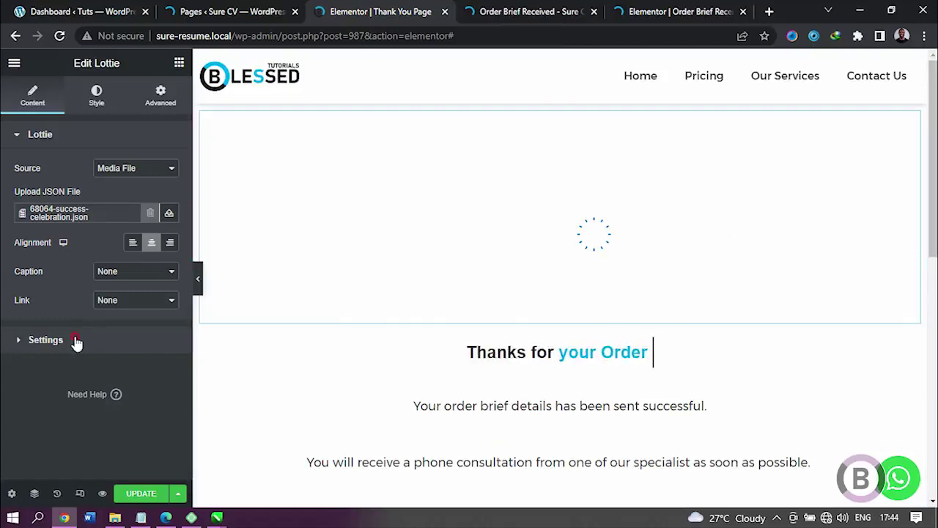
Turn on looping for the Lottie animation and set its start point to 2 and end point to 90
left_click(45, 339)
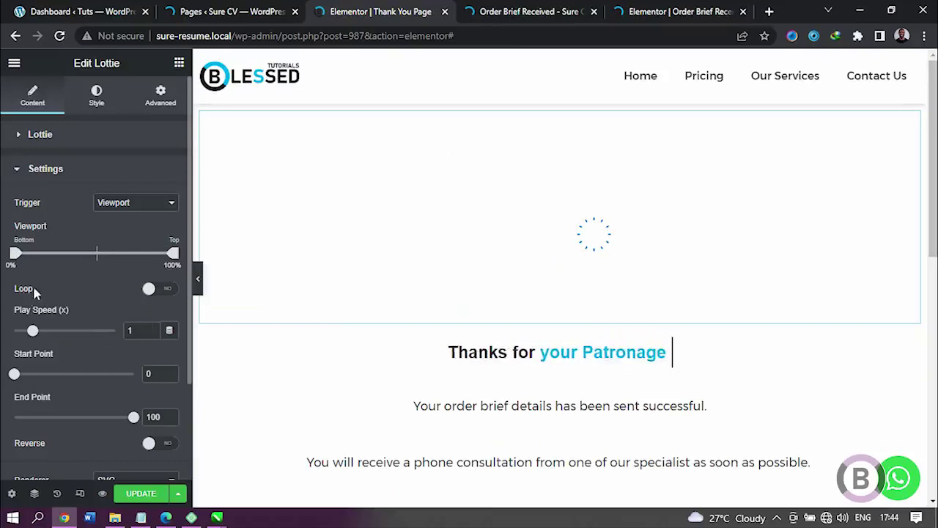
left_click(150, 290)
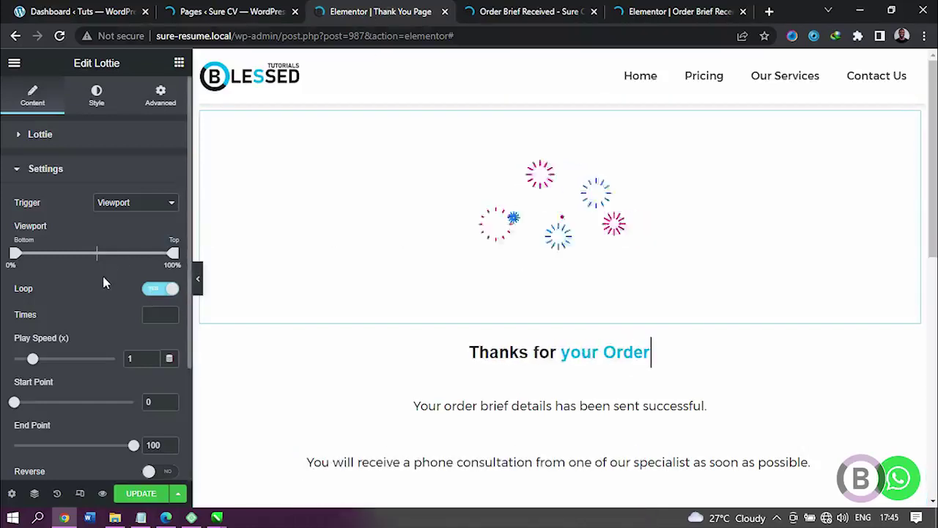
scroll(103, 275, "down", 1)
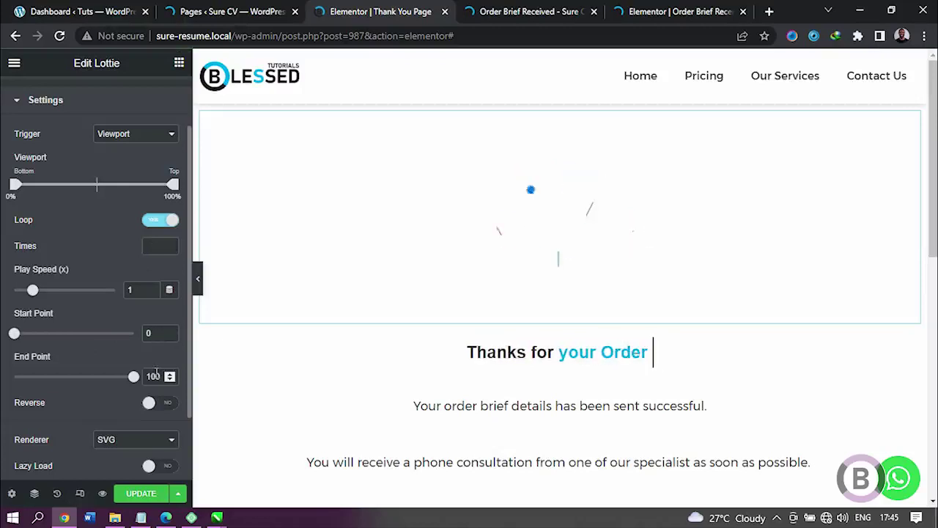
left_click(133, 377)
type("90")
left_click_drag(154, 335, 144, 335)
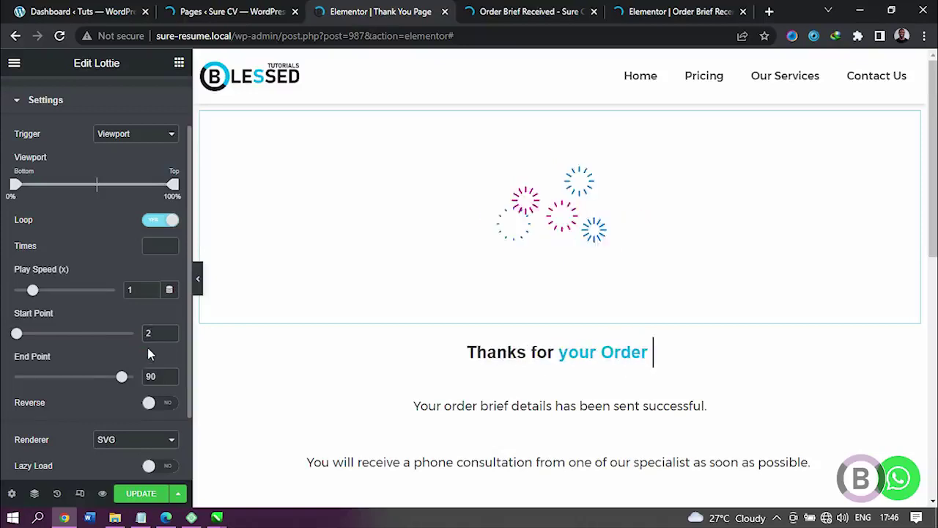
Try reverse playback on the Lottie animation and switch it back off
scroll(95, 381, "down", 2)
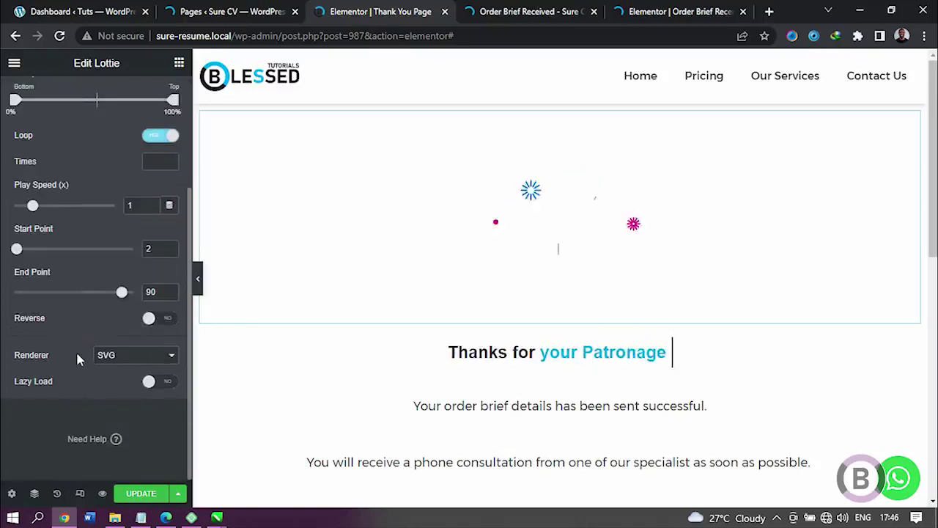
left_click(158, 321)
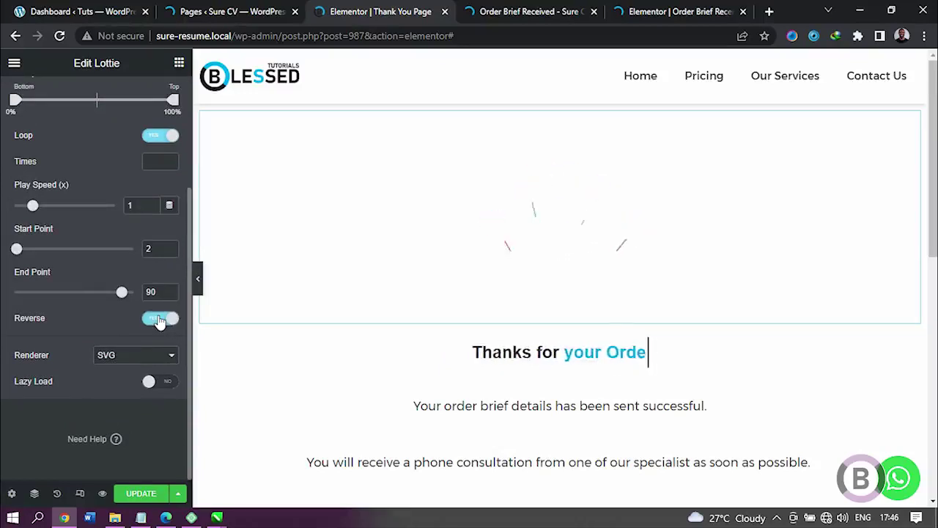
left_click(159, 320)
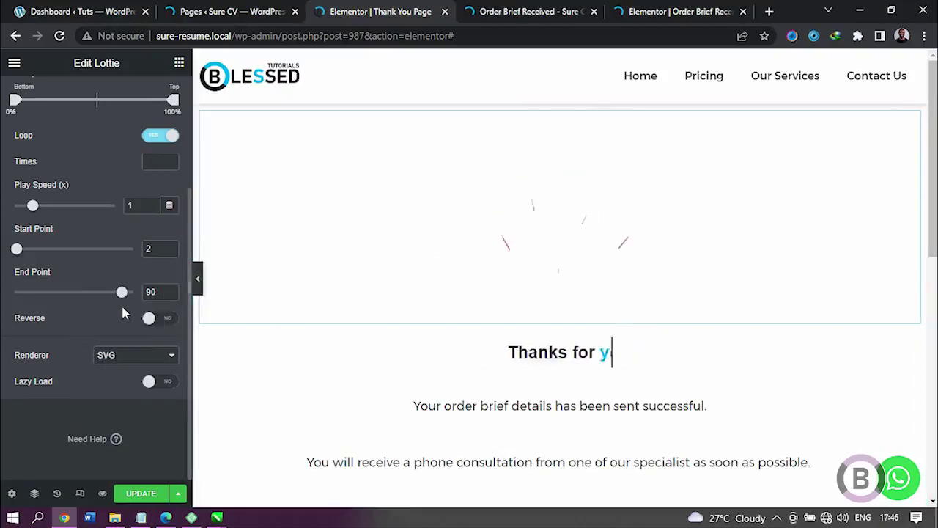
Set the Lottie animation's width to 80% and its max width to 100%
scroll(107, 290, "up", 4)
scroll(92, 235, "up", 1)
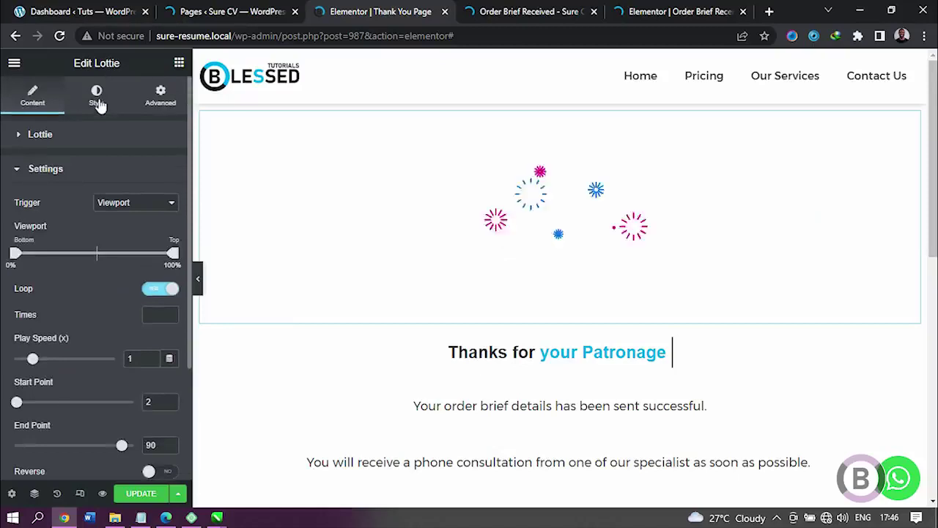
left_click(98, 103)
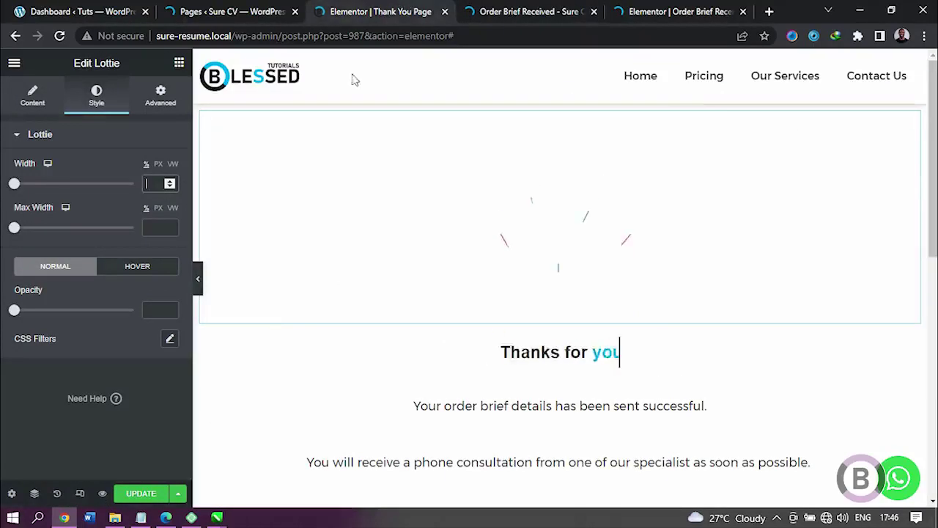
left_click(149, 184)
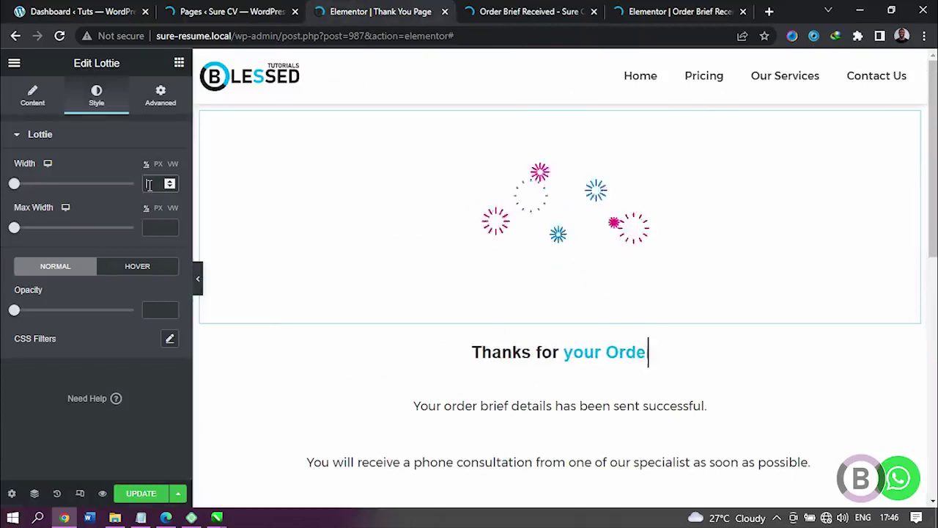
type("80")
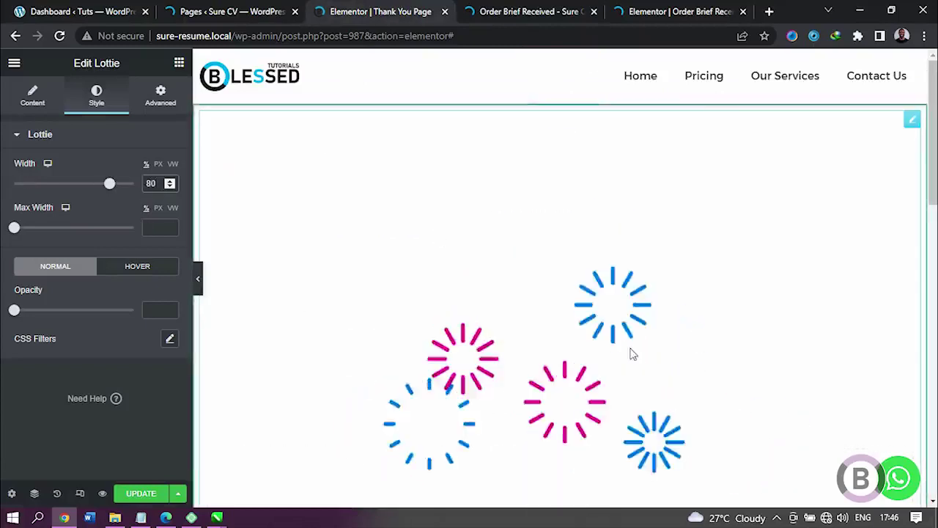
scroll(631, 350, "down", 3)
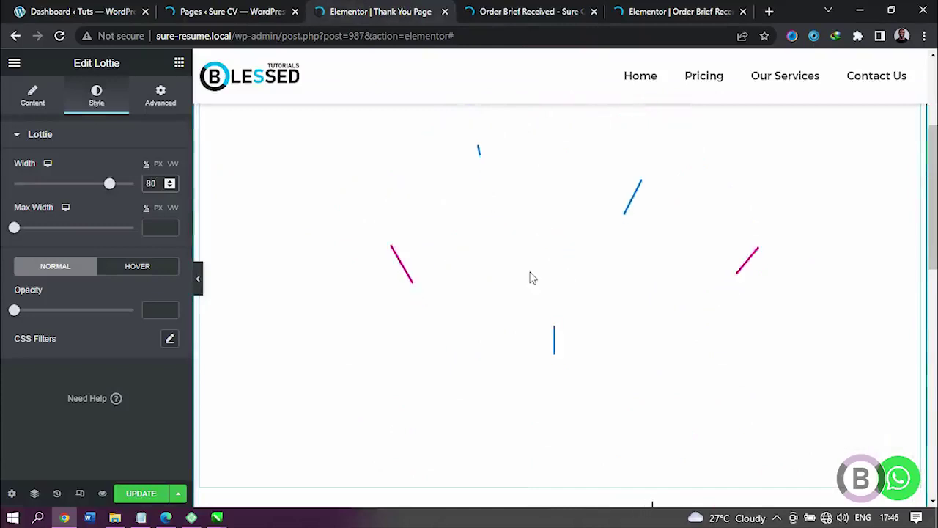
left_click(150, 228)
type("100")
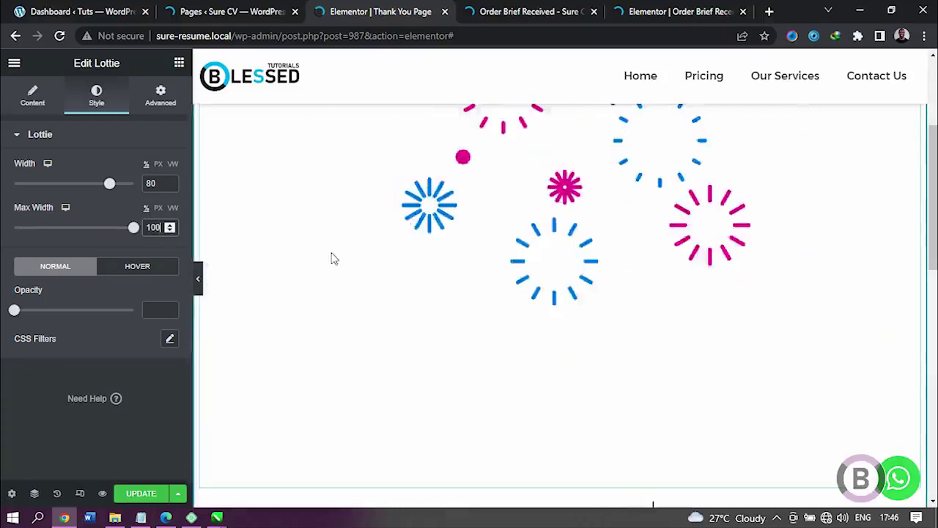
Preview the page at full width, review the enlarged animation with the content below it, and reselect the Lottie widget
left_click(201, 285)
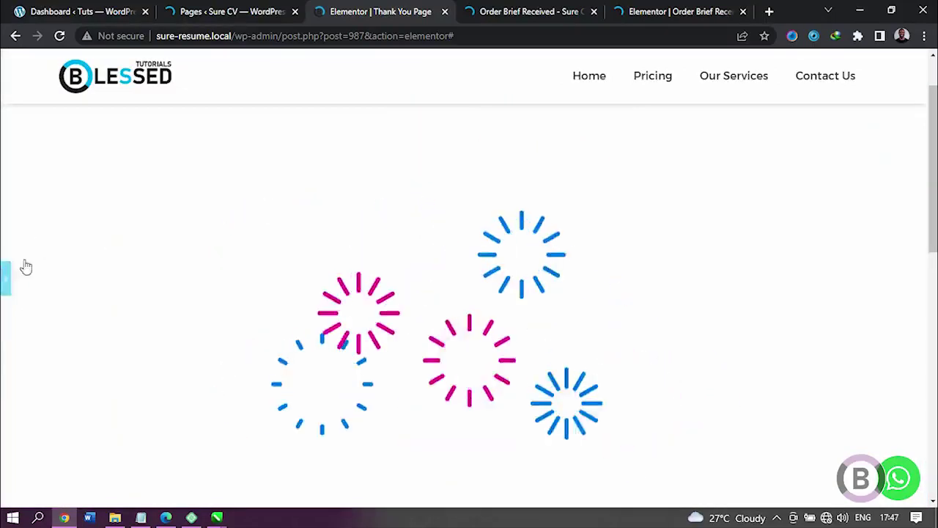
left_click(5, 279)
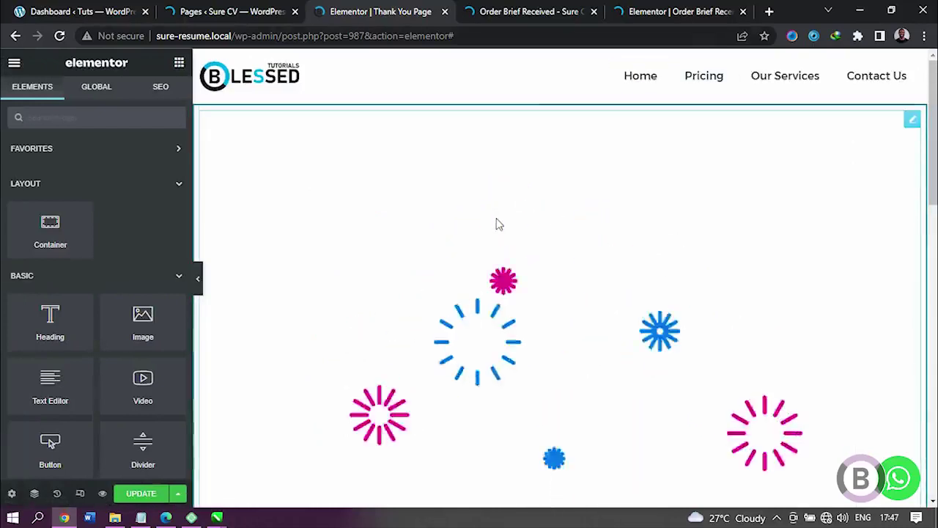
scroll(501, 214, "down", 3)
scroll(499, 214, "down", 4)
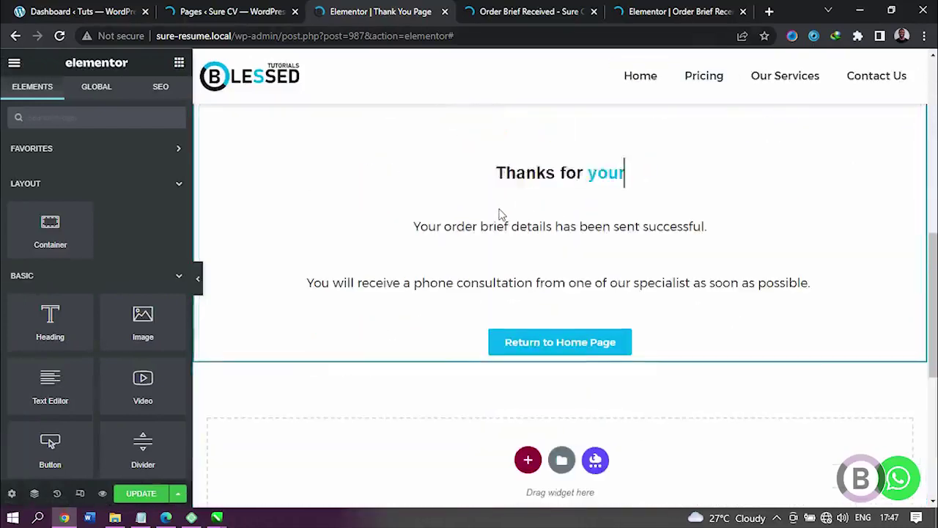
scroll(640, 186, "down", 1)
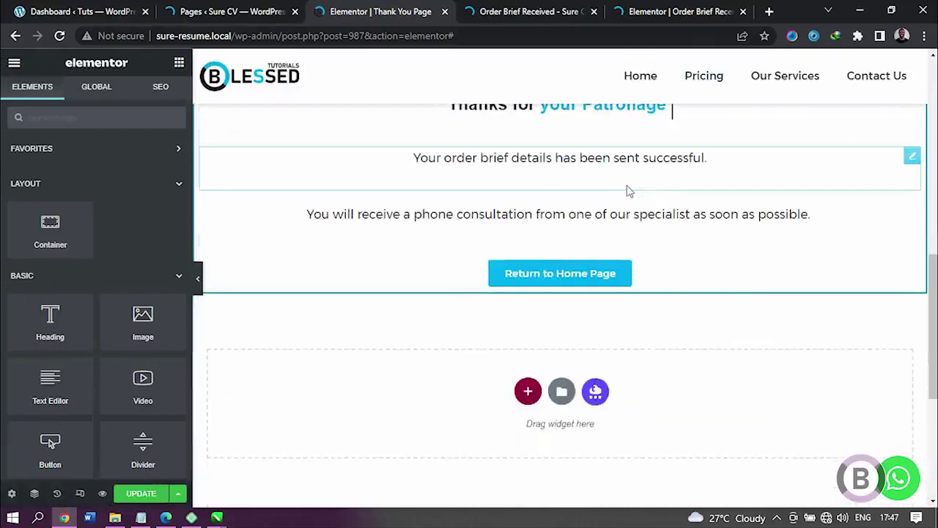
scroll(628, 188, "up", 4)
scroll(625, 228, "up", 3)
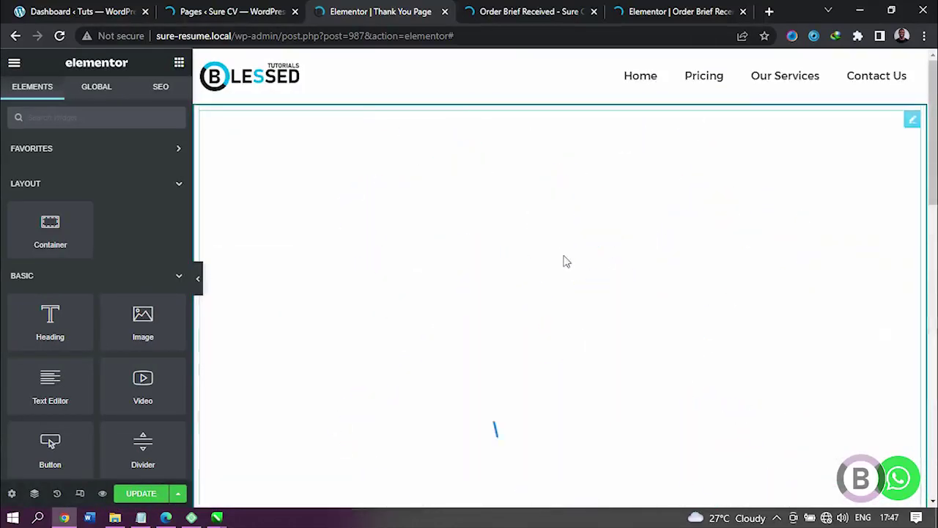
left_click(569, 236)
Set the boxed width of the container holding the thank-you content to 1200 px
scroll(569, 237, "down", 5)
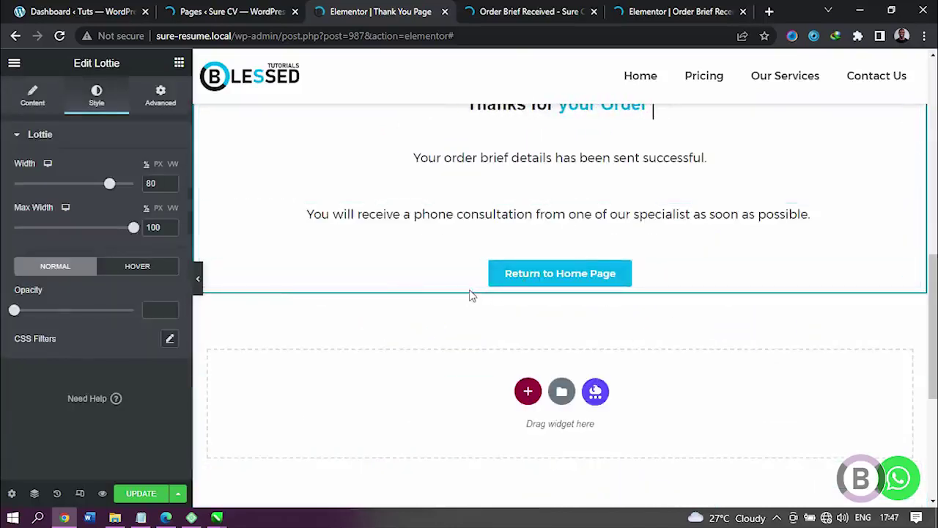
right_click(472, 296)
left_click(506, 285)
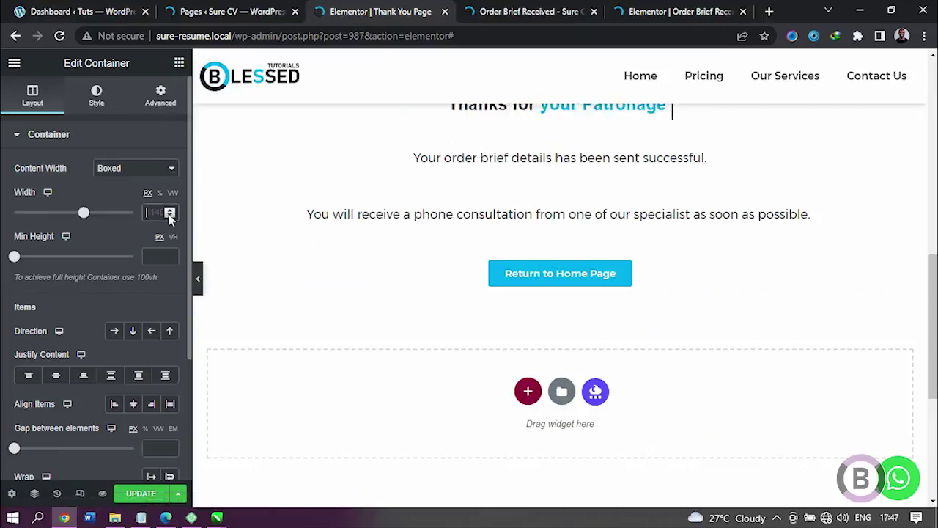
type("12")
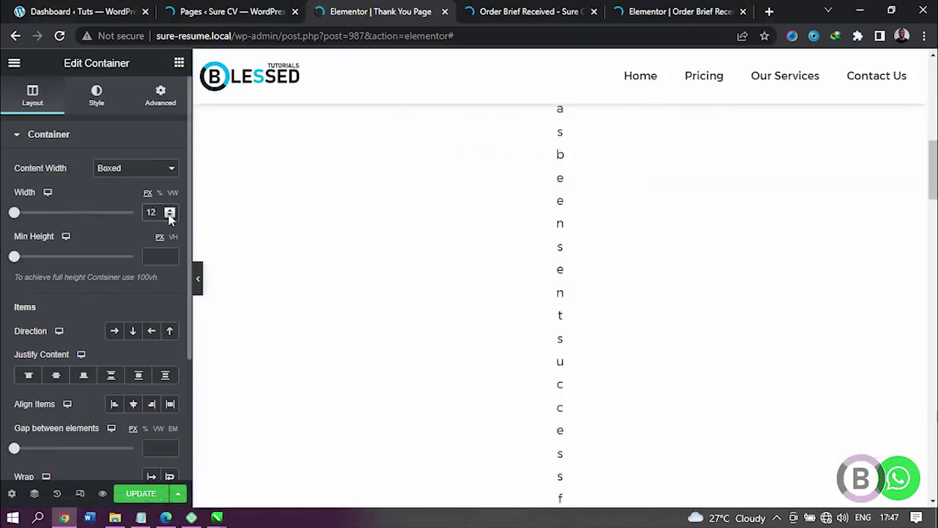
type("00")
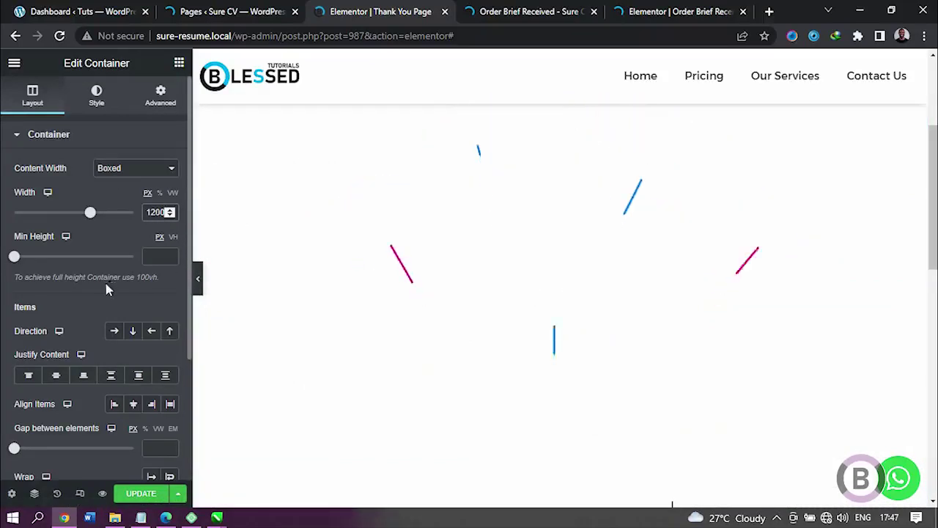
scroll(106, 289, "down", 2)
scroll(73, 235, "up", 2)
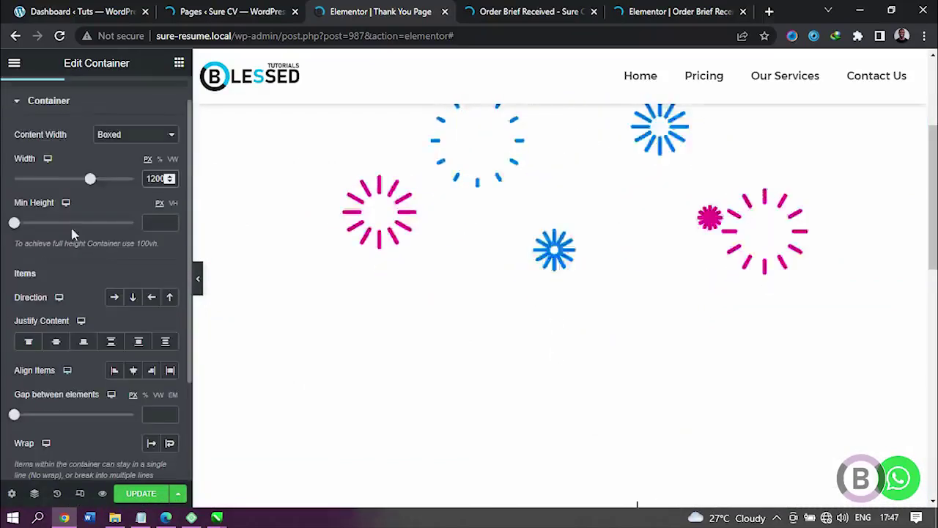
Unlink the container's padding values and set the top and bottom padding to 50 px
scroll(110, 183, "up", 2)
left_click(164, 103)
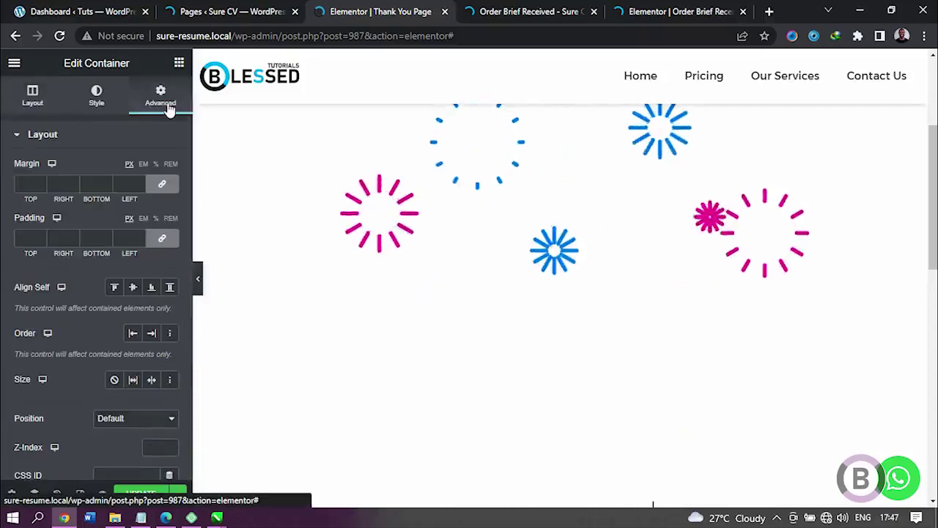
left_click(162, 238)
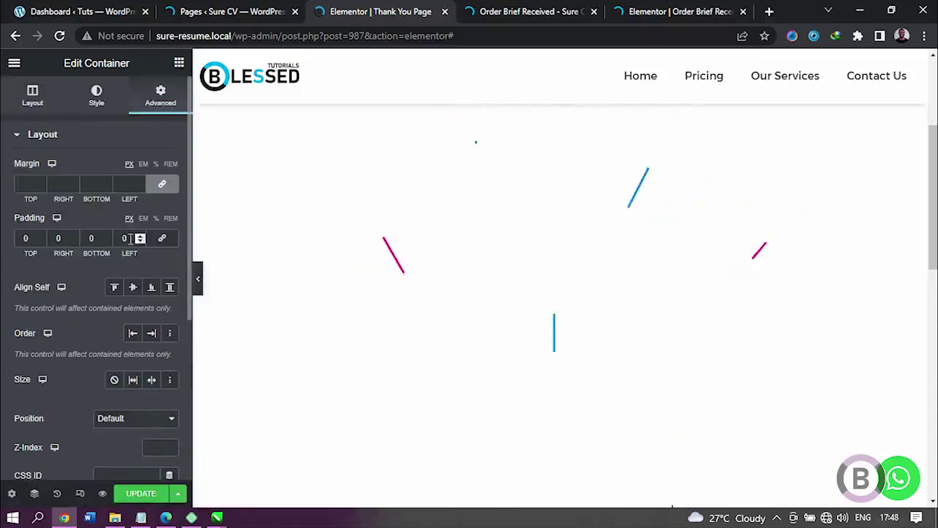
left_click(84, 238)
type("50")
left_click(25, 238)
type("50")
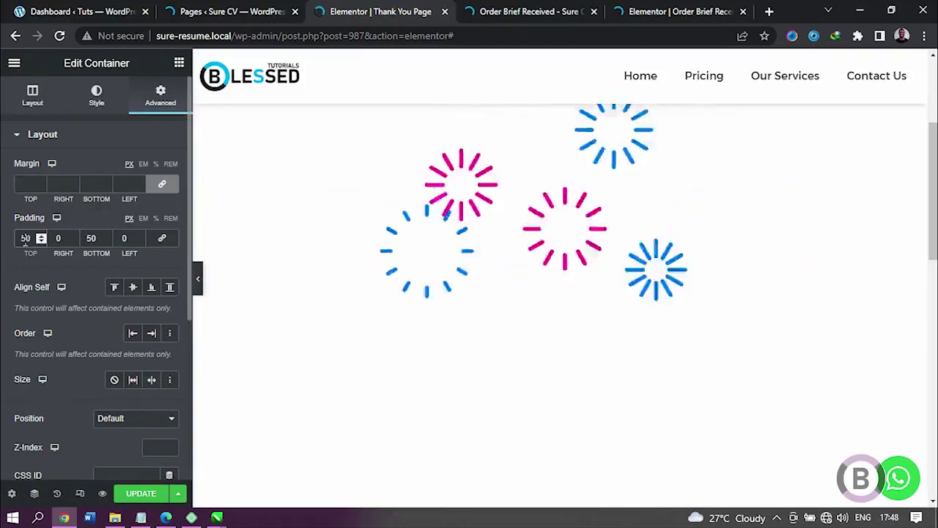
Set the container's left and right padding to 300 px and preview the page at full width
left_click(123, 239)
type("300")
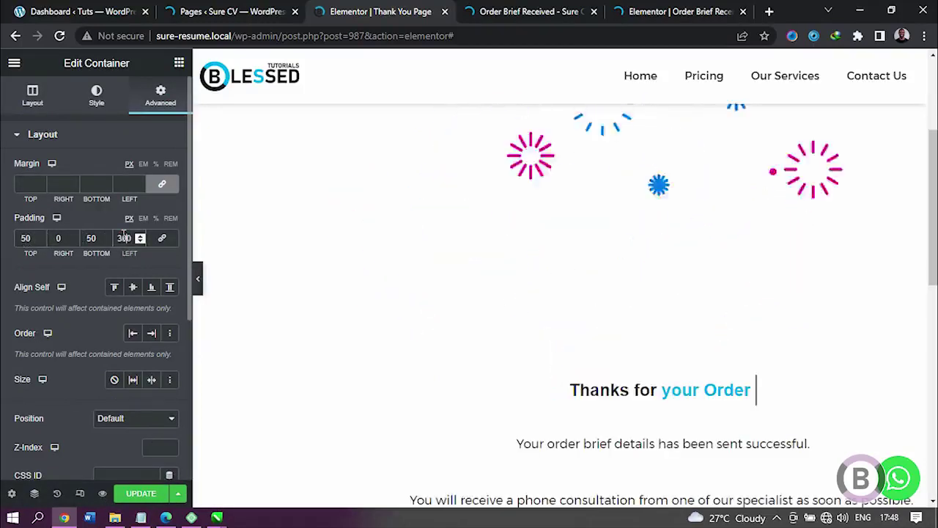
left_click(58, 238)
type("300")
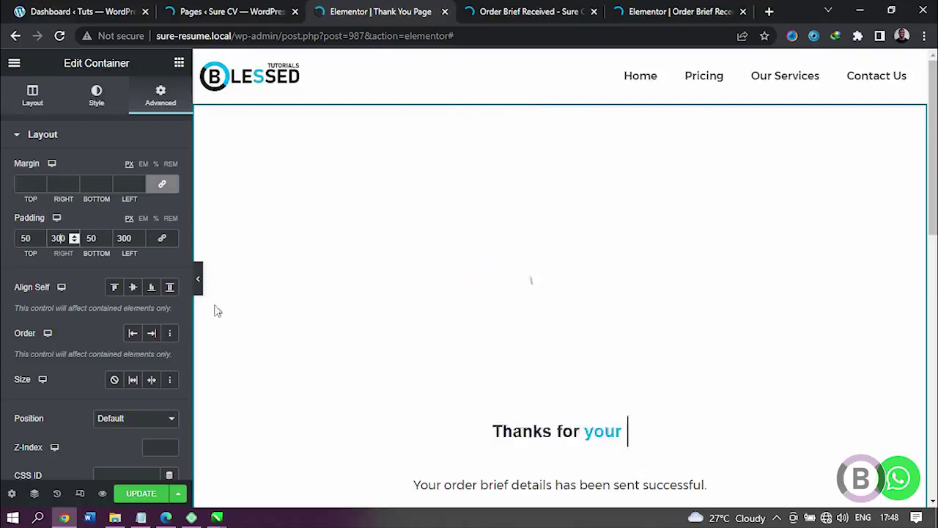
left_click(199, 281)
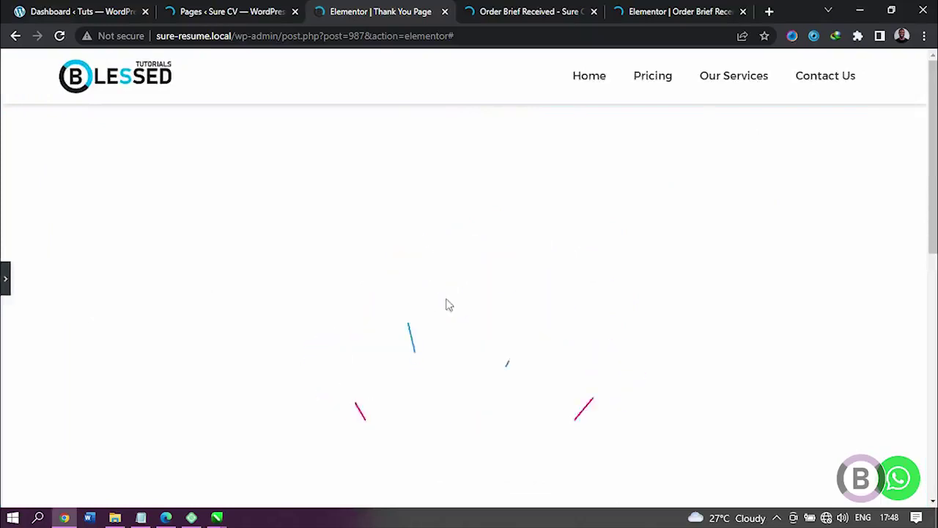
left_click(4, 282)
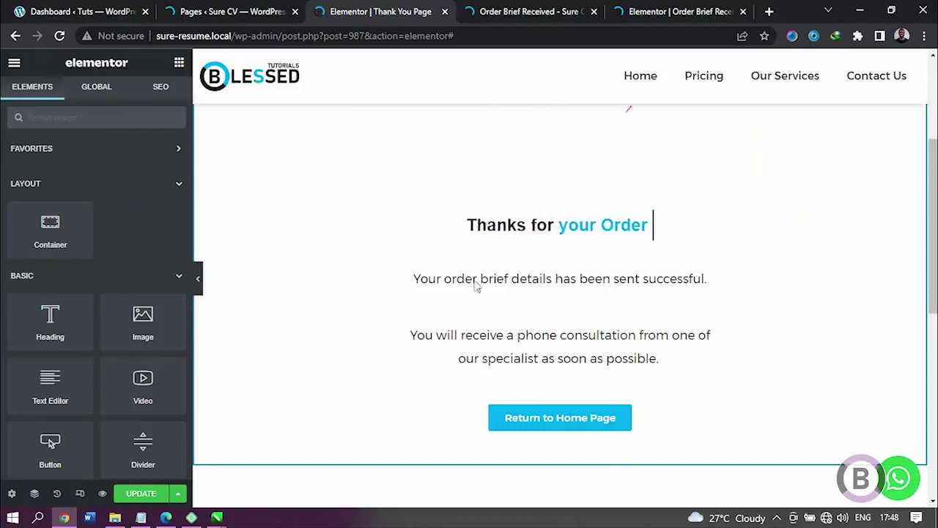
Unlink the Lottie widget's margin values and set its top margin to -180 px
scroll(648, 358, "up", 3)
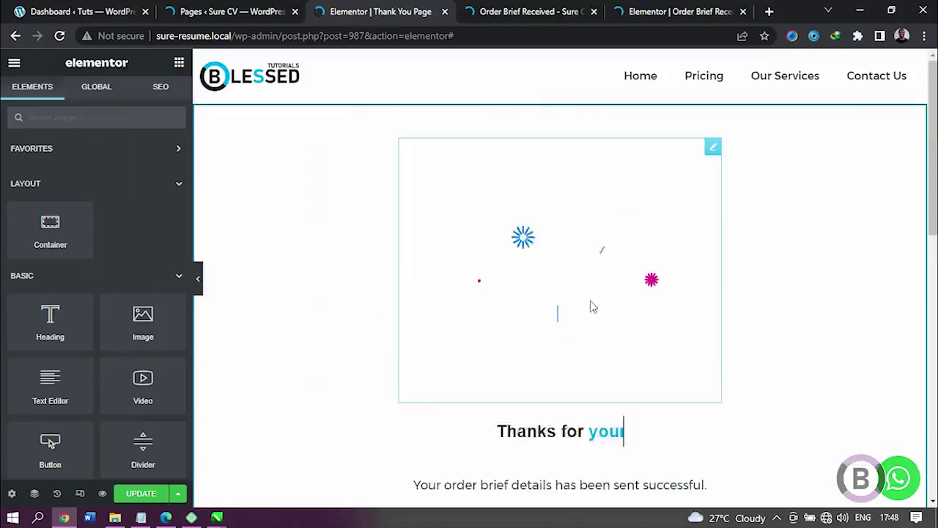
left_click(582, 280)
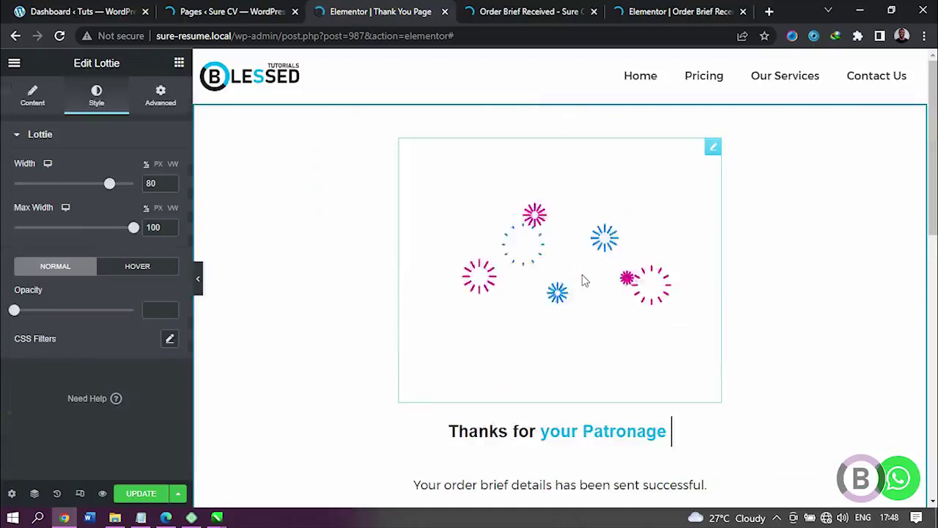
left_click(168, 108)
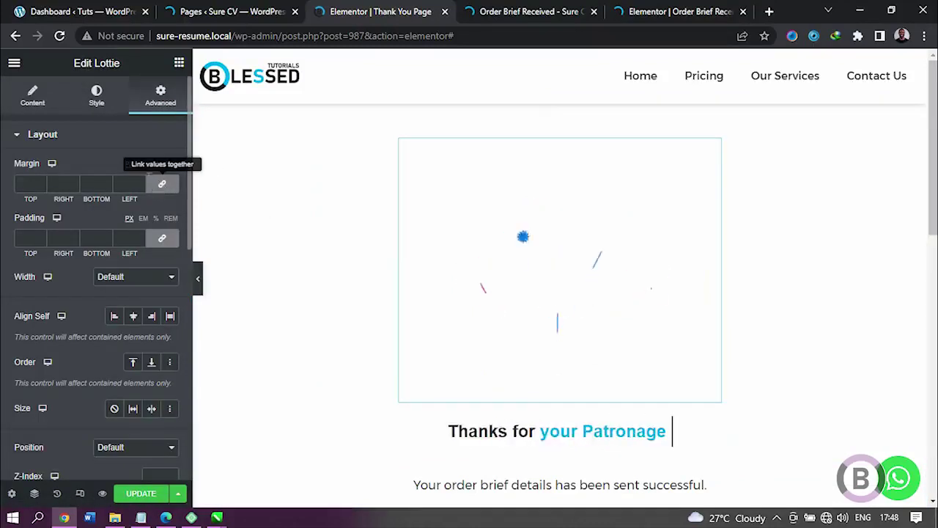
scroll(557, 329, "down", 1)
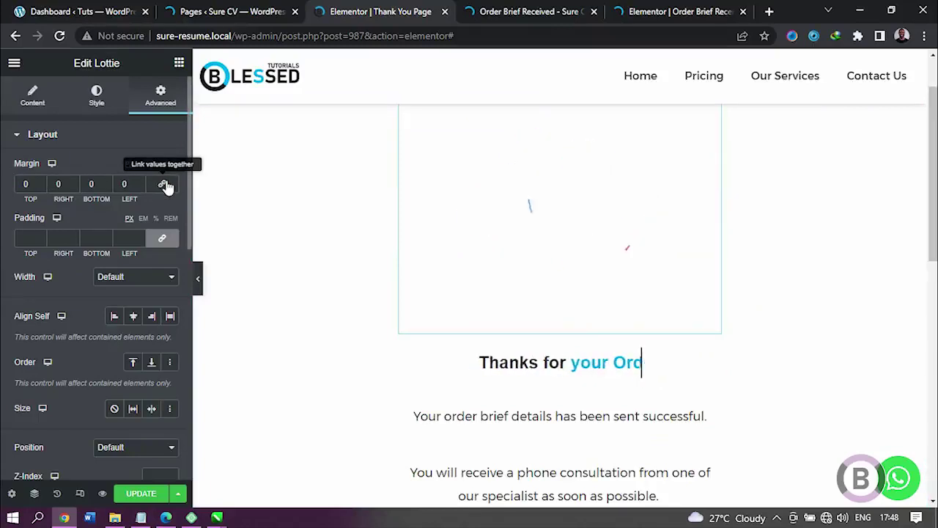
left_click(42, 188)
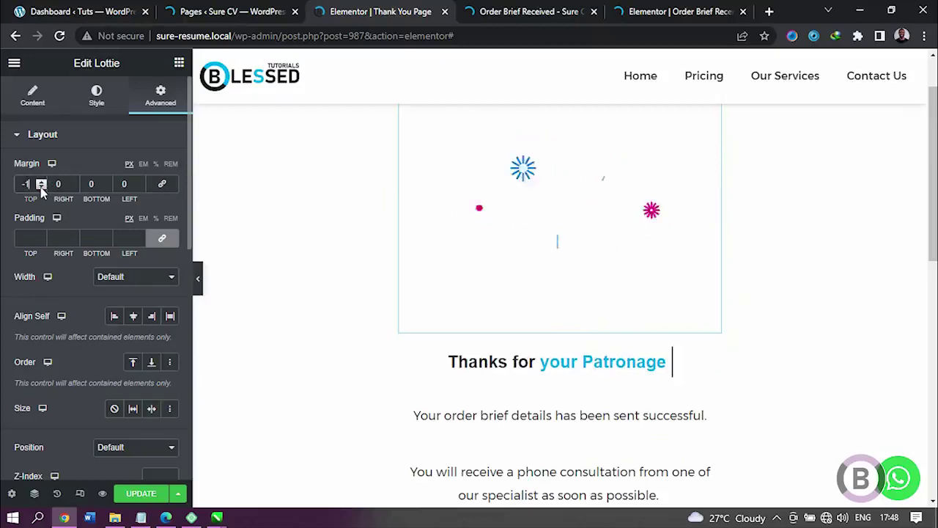
type("80")
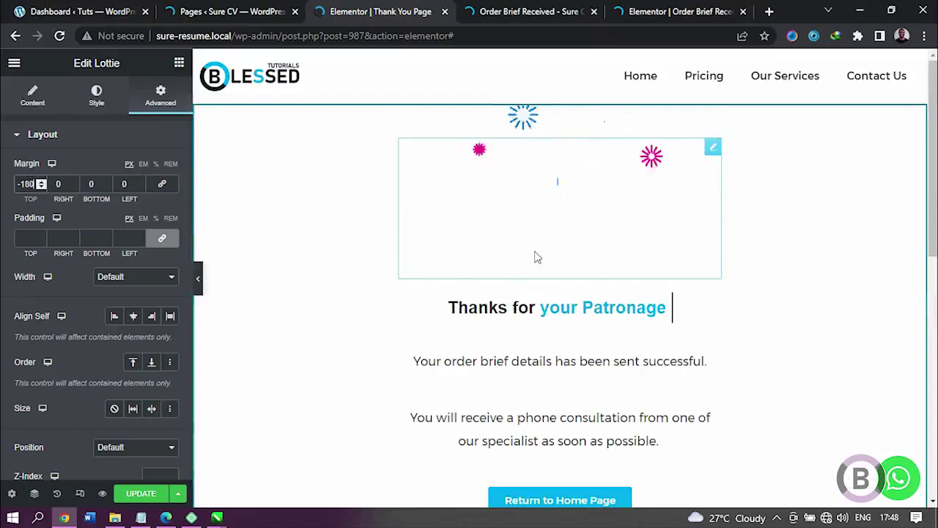
Set the Lottie widget's bottom margin to -200 px and preview the page at full width
left_click(107, 188)
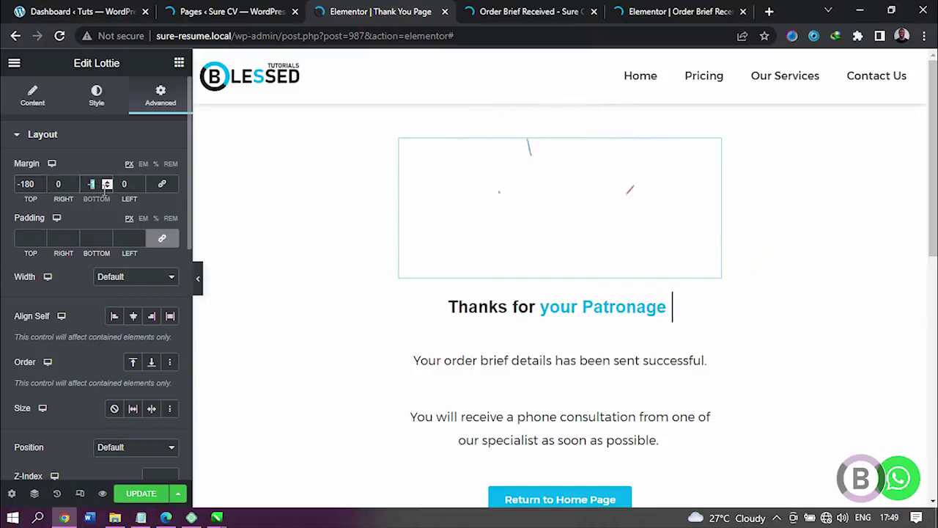
type("200")
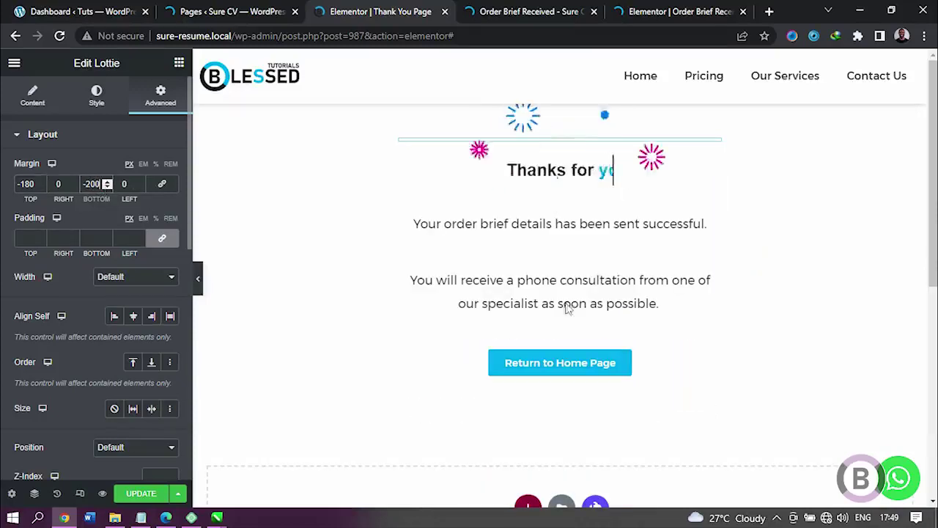
left_click(198, 276)
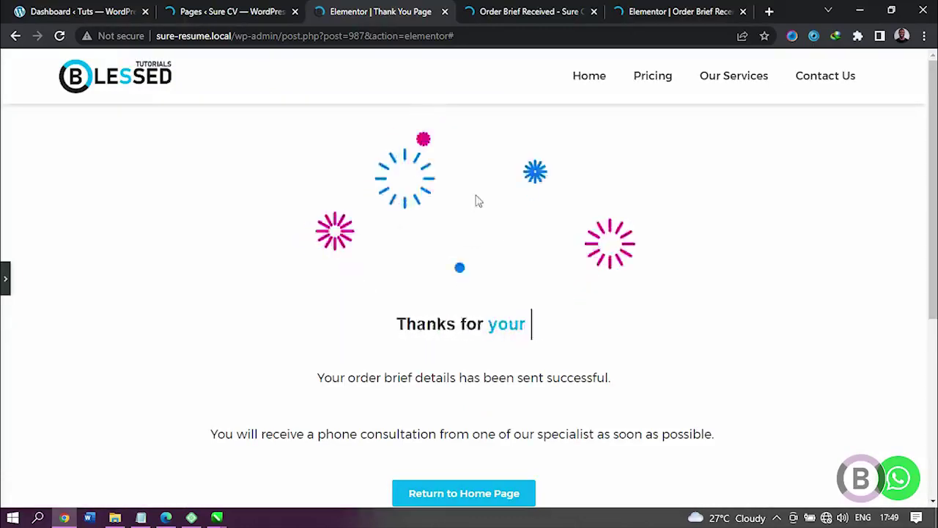
left_click(3, 279)
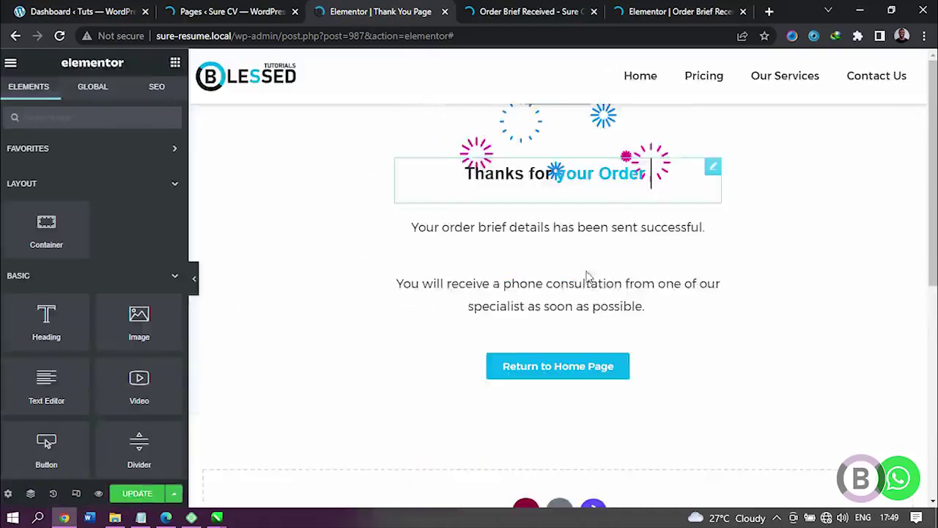
Set the animated headline's typography size to 20 px
left_click(622, 189)
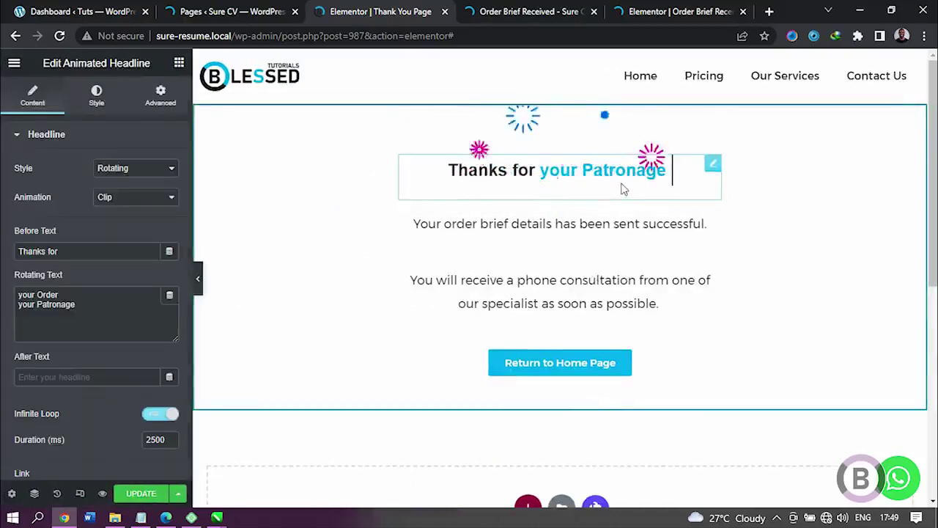
left_click(96, 105)
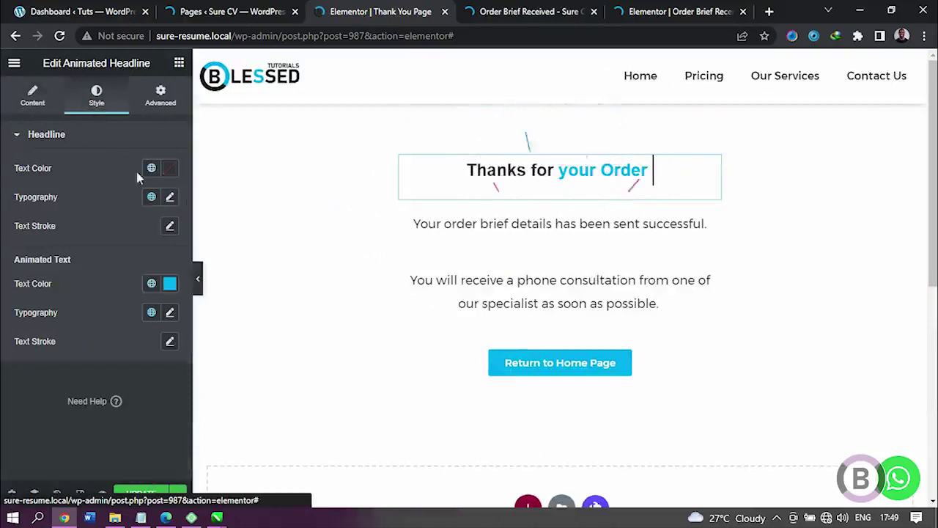
left_click(170, 198)
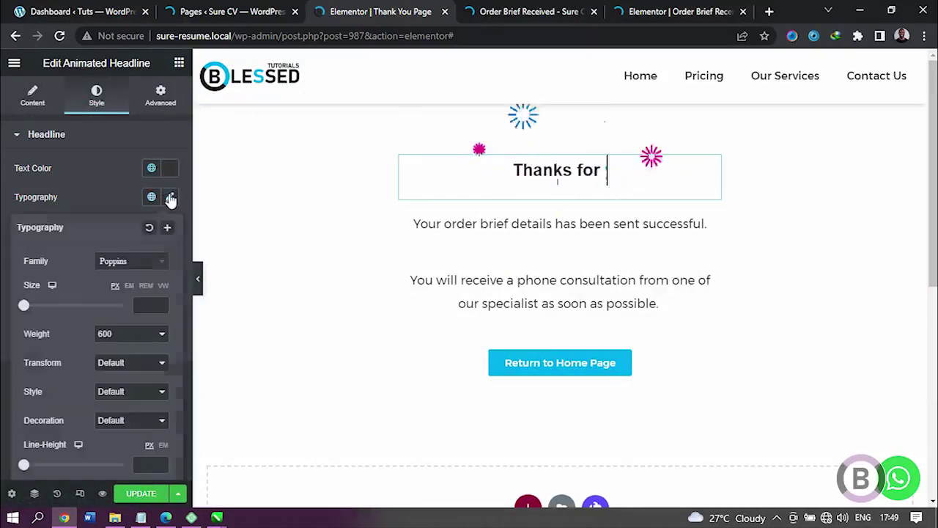
left_click(142, 305)
type("20")
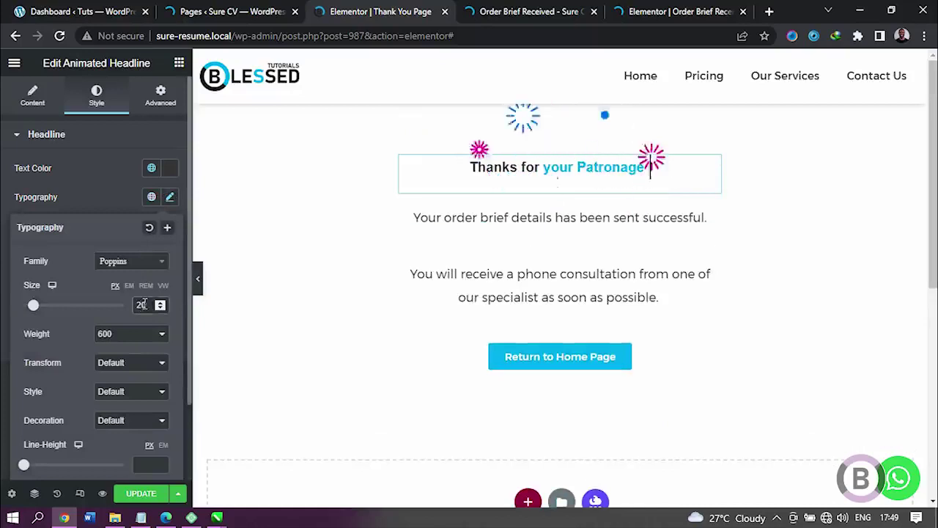
Examine the headline and animated text typography settings on the Order Brief Received page for comparison
left_click(670, 11)
left_click(557, 146)
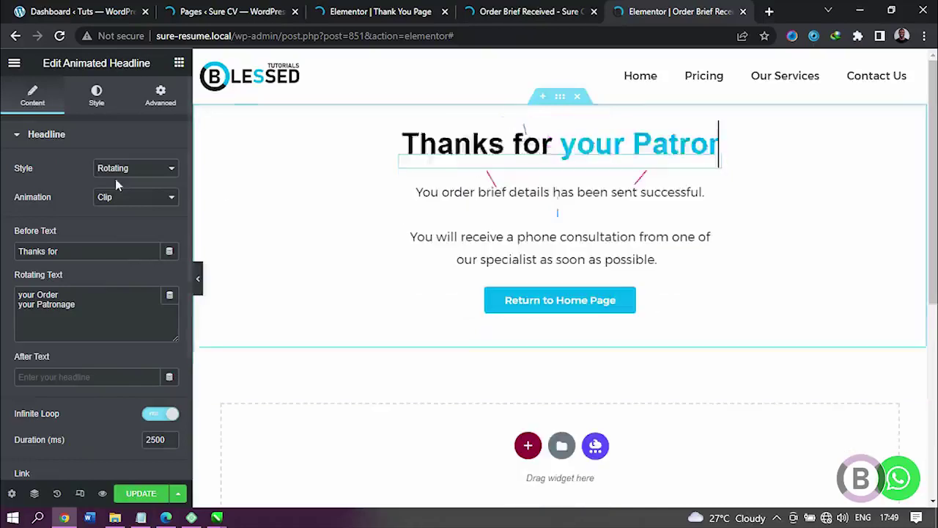
left_click(96, 95)
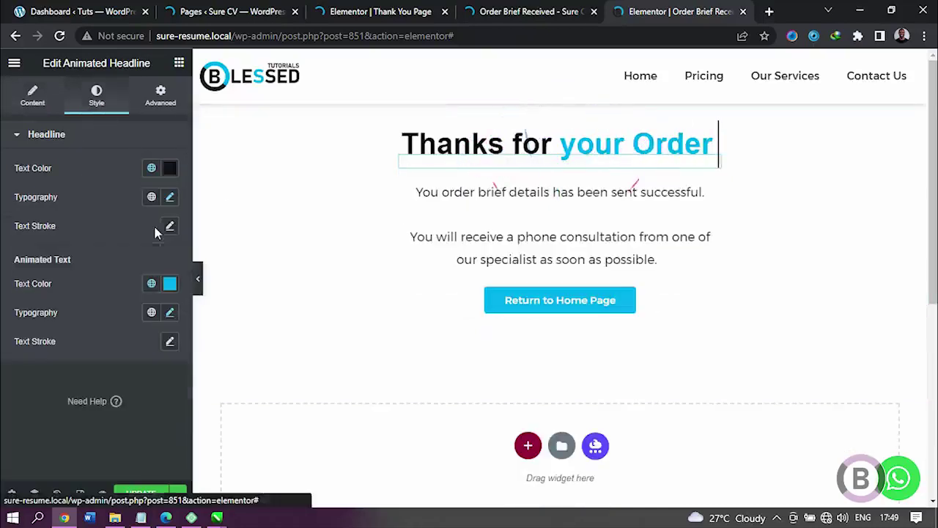
left_click(170, 198)
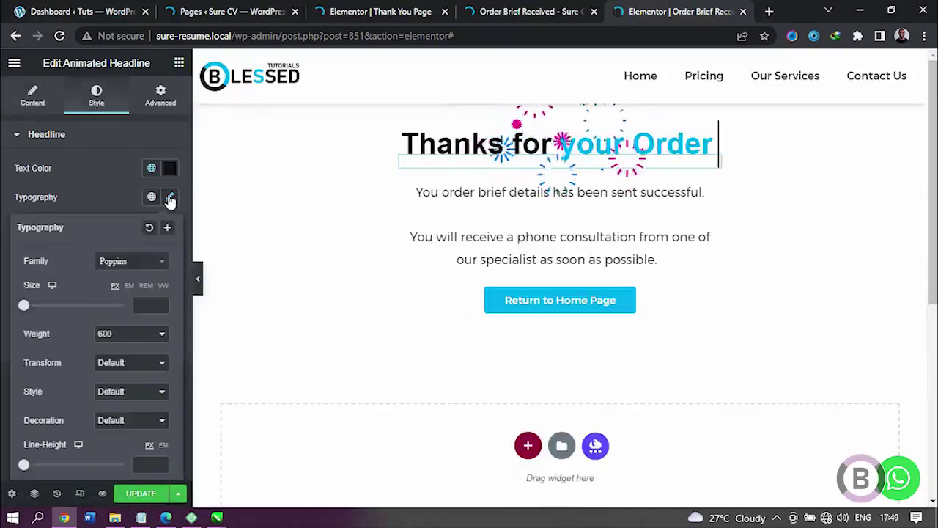
left_click(102, 201)
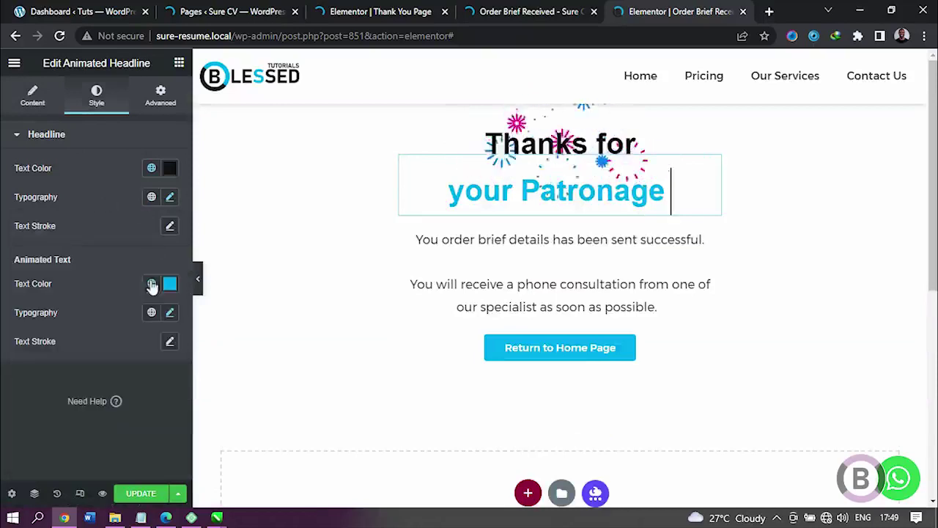
left_click(170, 312)
left_click(107, 253)
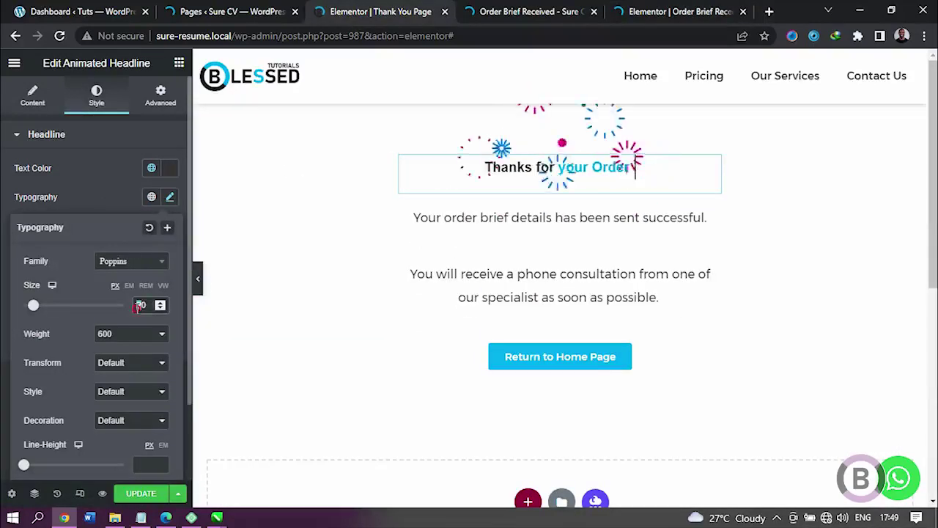
Set the Thank You Page headline's font size to 30 px, increase it slightly further, and preview the page at full width
type("30")
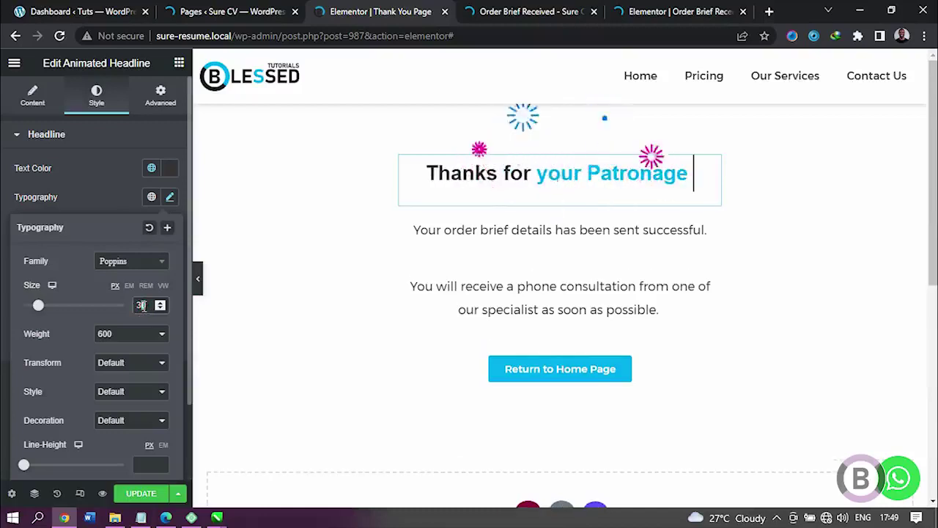
left_click(160, 302)
left_click(191, 232)
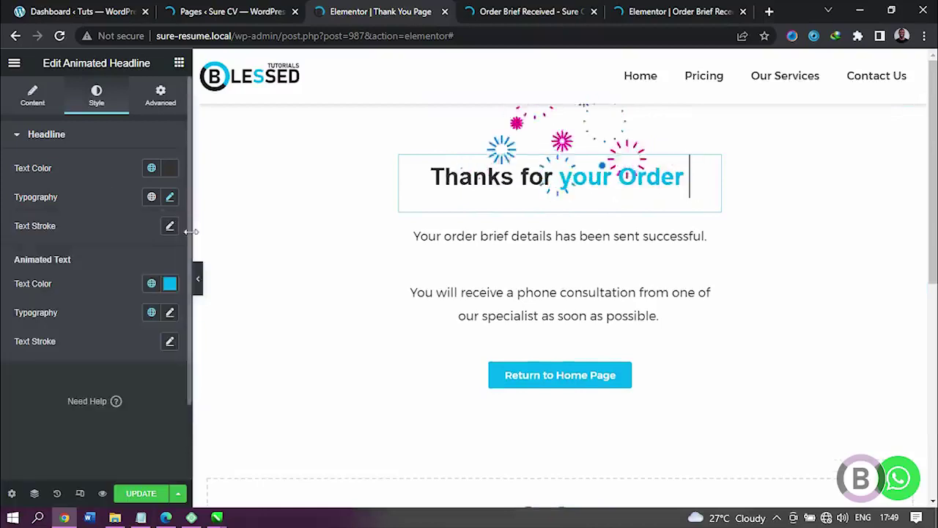
left_click(199, 279)
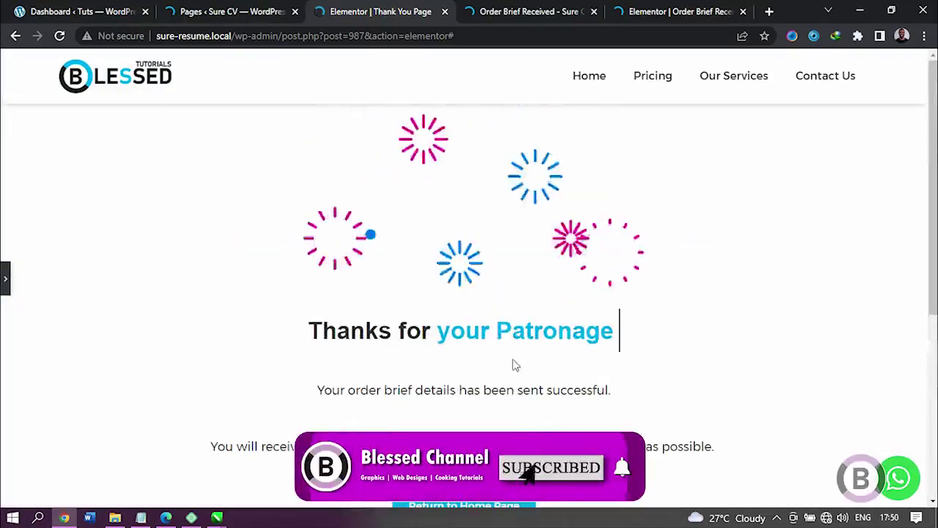
left_click(5, 280)
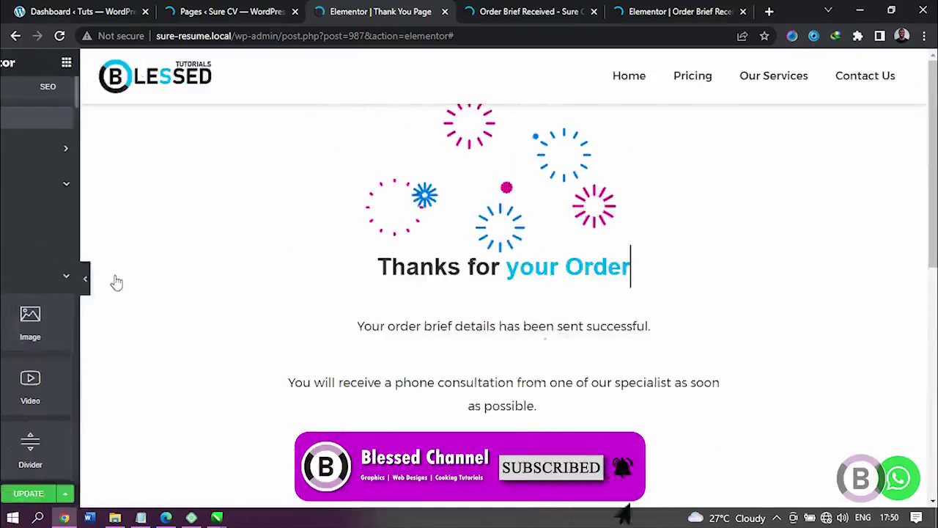
Unlink the margin values of the "Your order brief details" text and set its bottom margin to -20 px
left_click(632, 250)
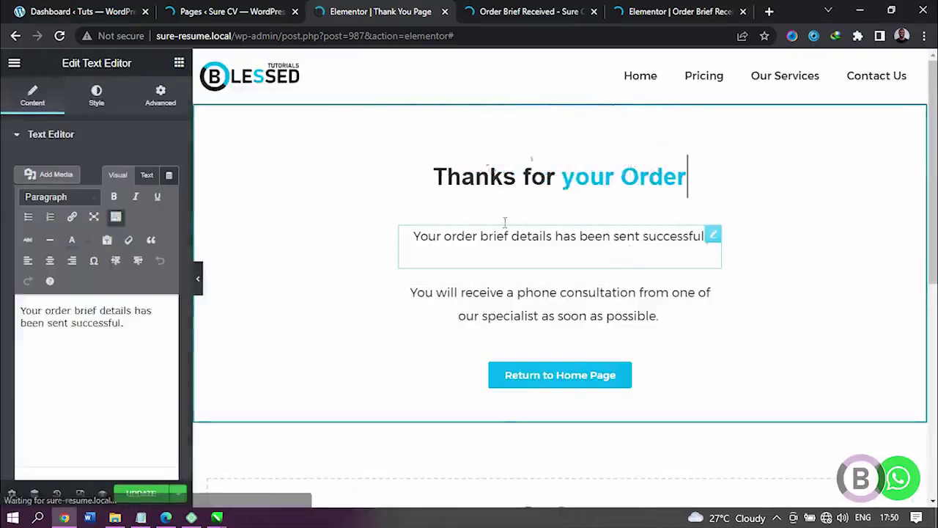
left_click(152, 106)
left_click(162, 184)
left_click(107, 186)
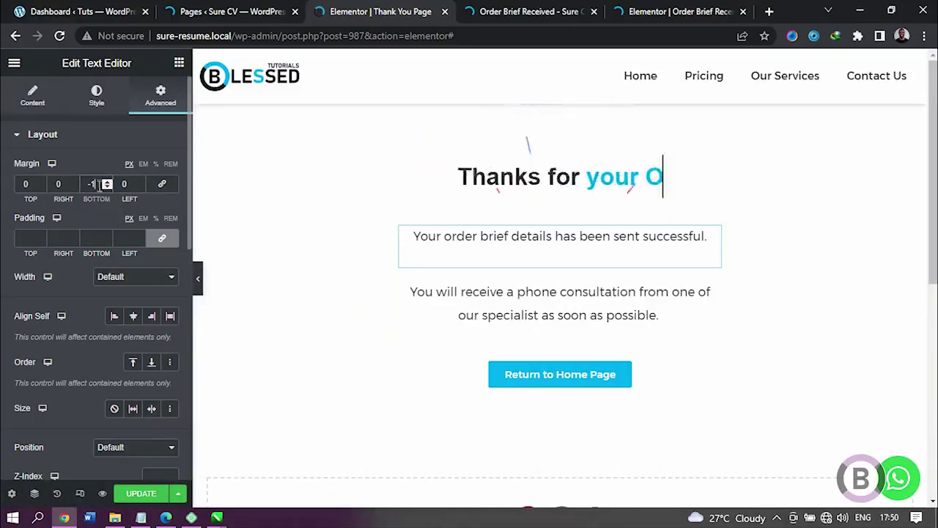
key("BackSpace")
type("20")
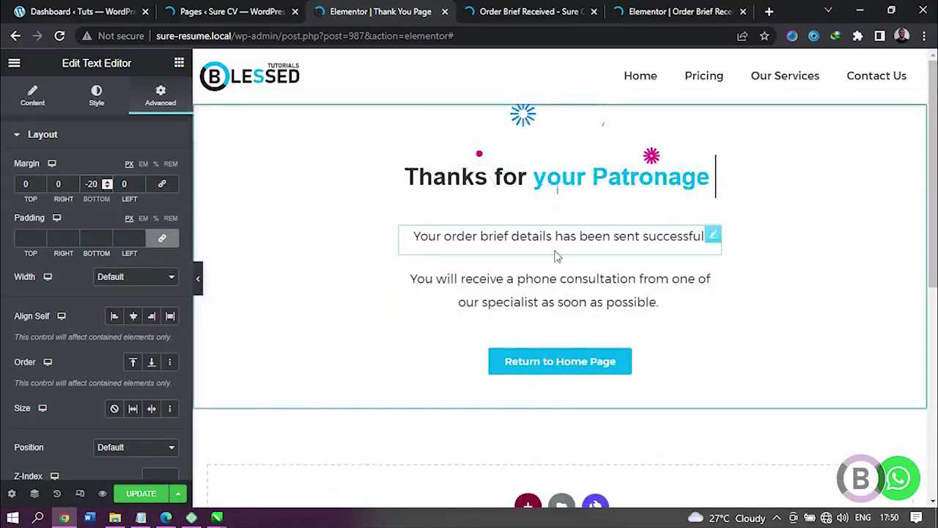
Copy the order brief text widget and paste its style onto the phone consultation message
right_click(713, 237)
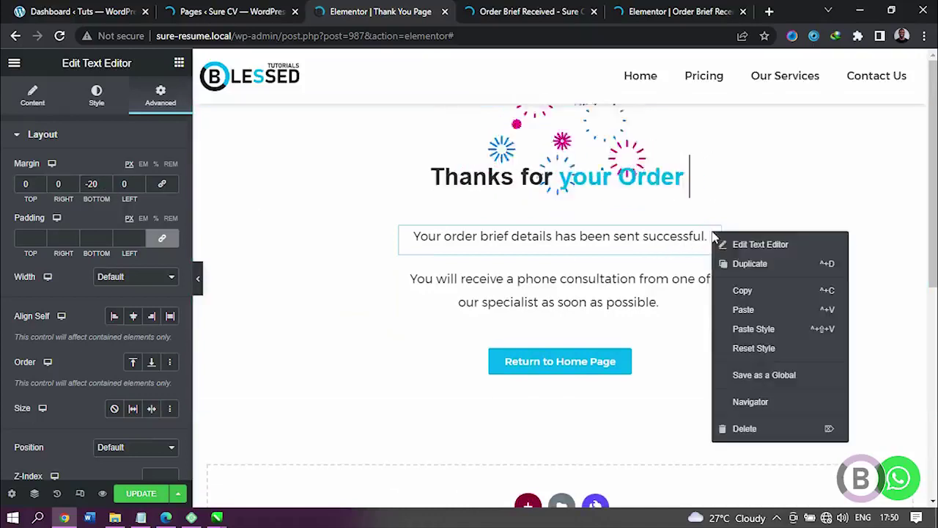
left_click(726, 292)
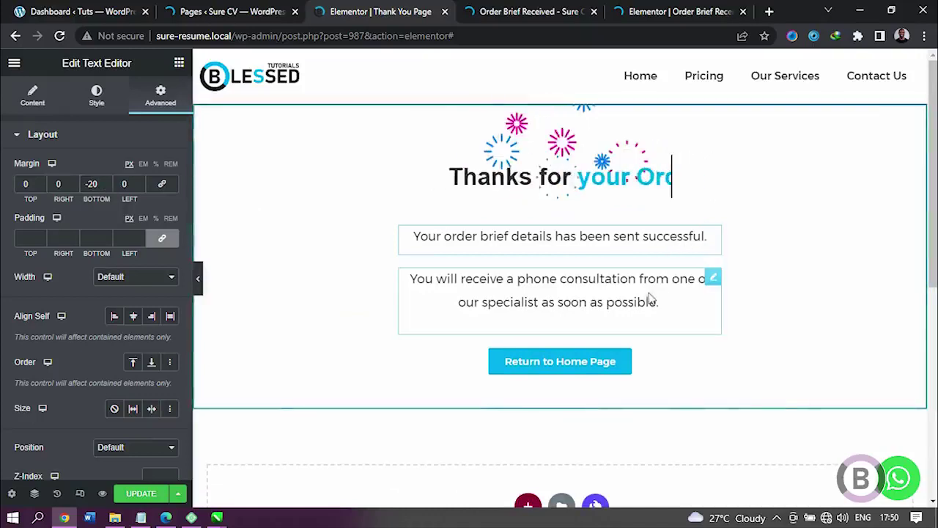
right_click(649, 296)
left_click(701, 389)
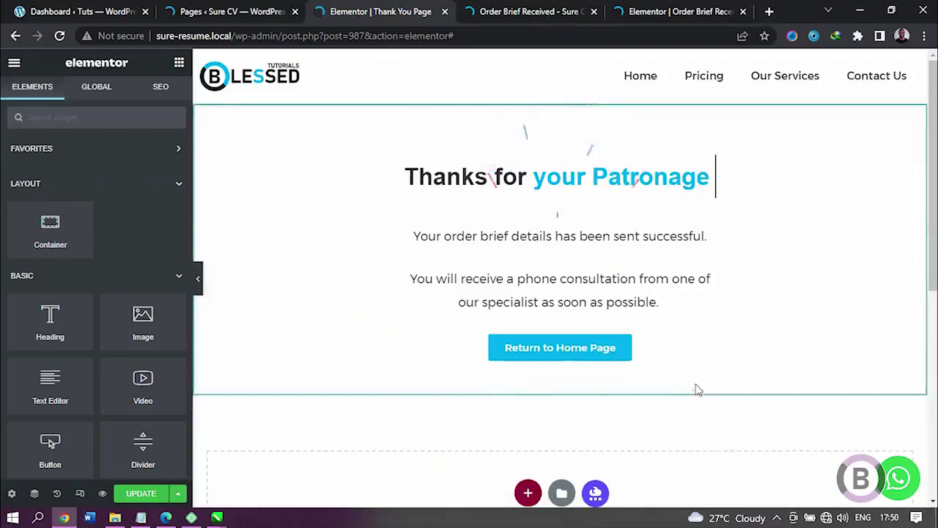
Preview the Thank You Page at full width and compare it with the published Order Brief Received page
left_click(200, 279)
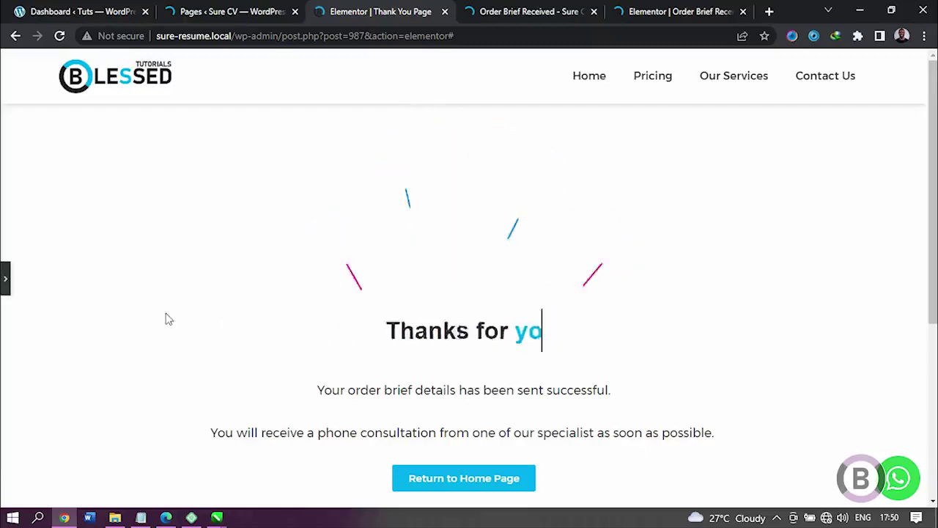
key("ctrl+Tab")
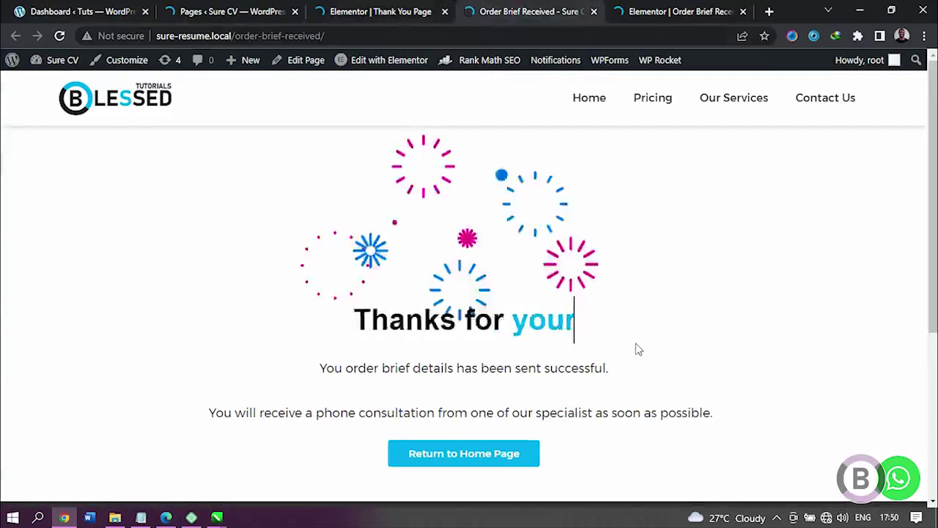
left_click(365, 16)
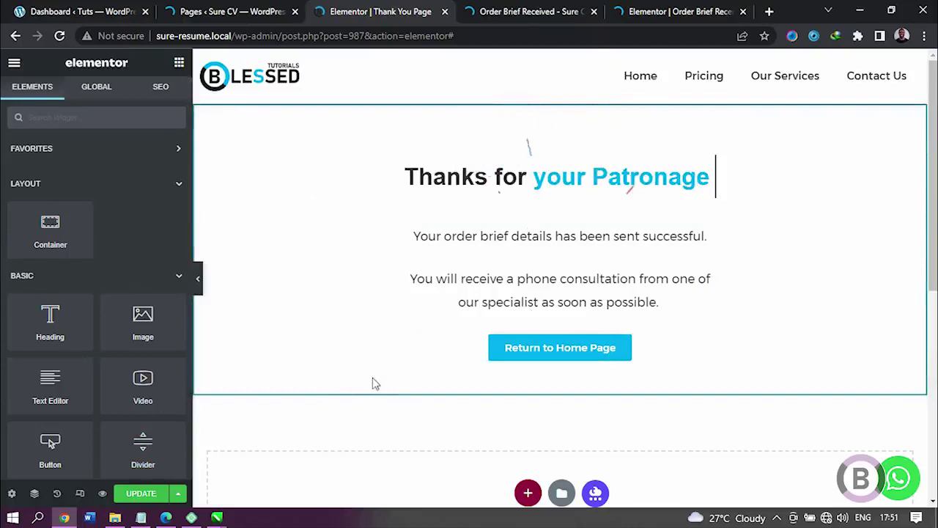
Switch to responsive mode's tablet view and examine how the page content fits from headline to button
left_click(80, 493)
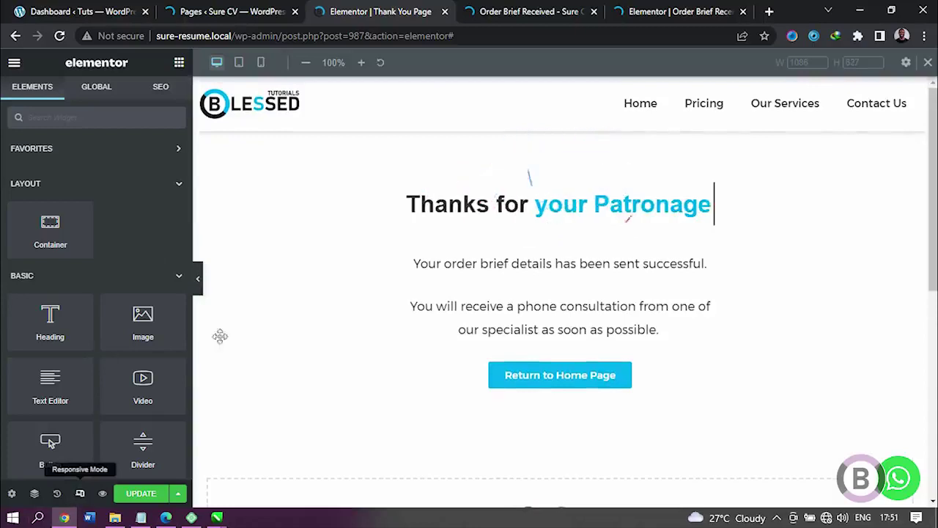
left_click(238, 63)
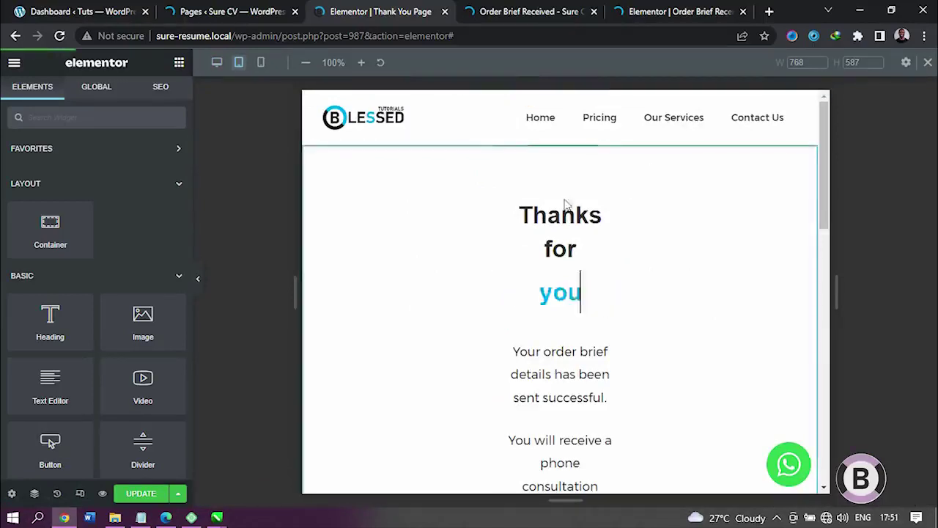
scroll(696, 233, "down", 5)
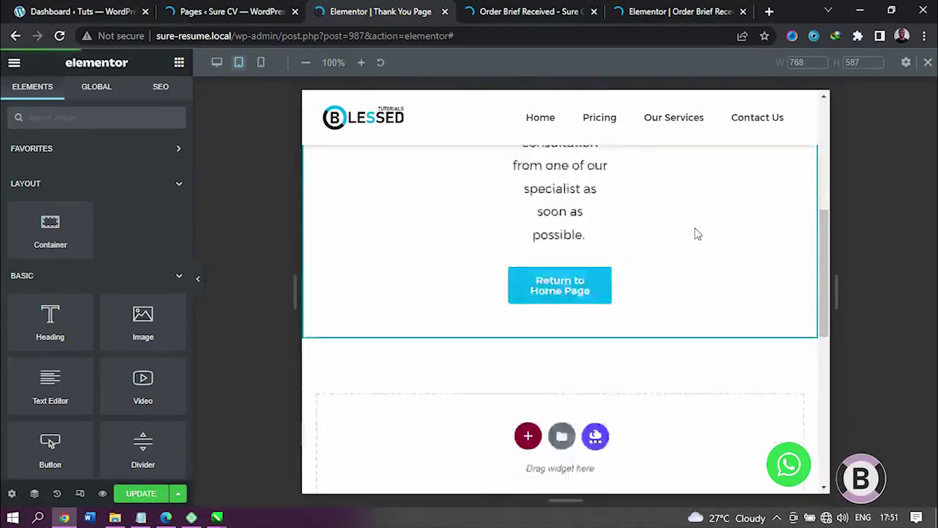
scroll(696, 233, "up", 5)
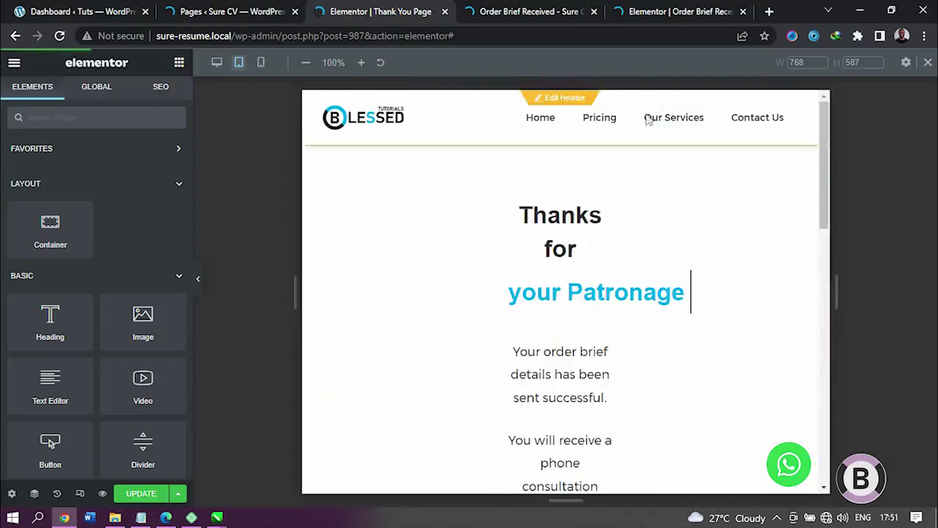
scroll(598, 236, "down", 4)
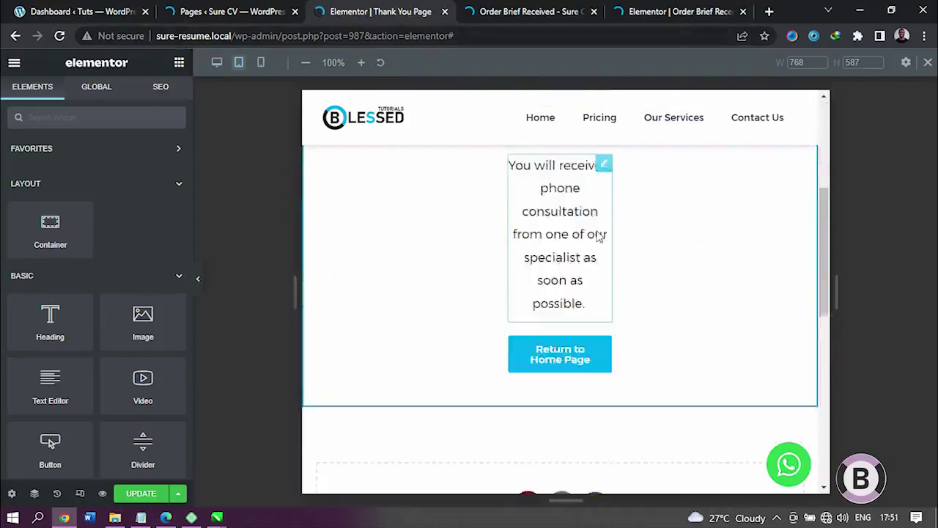
scroll(599, 236, "down", 4)
scroll(476, 249, "up", 3)
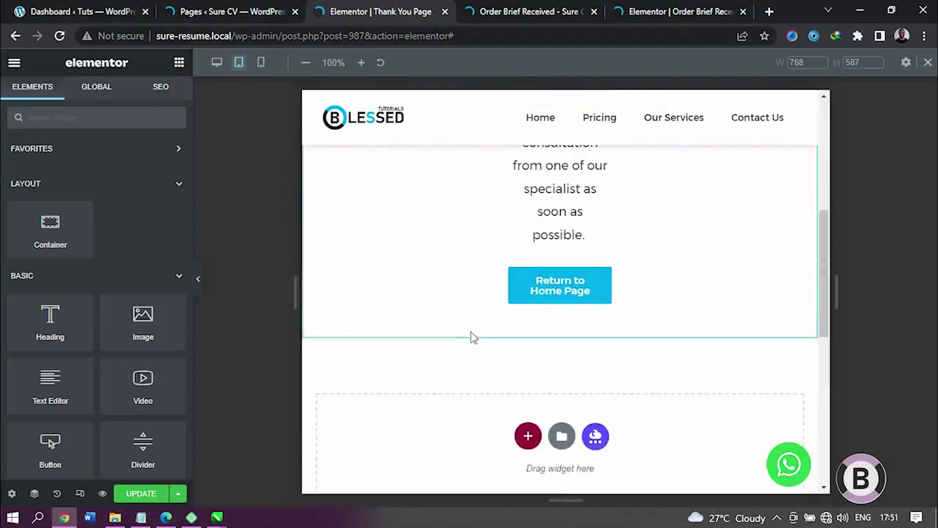
Set the container's tablet padding to 40 px on all sides and check the resulting layout
right_click(475, 273)
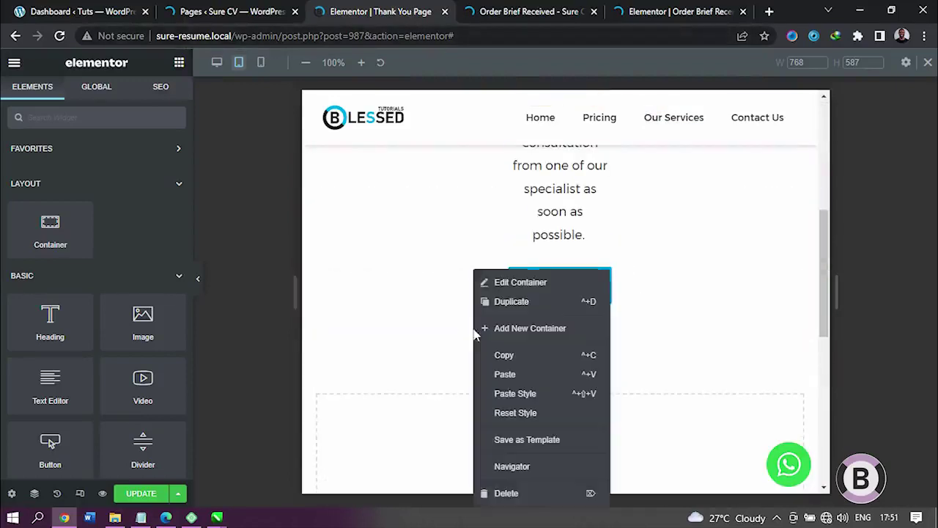
left_click(541, 291)
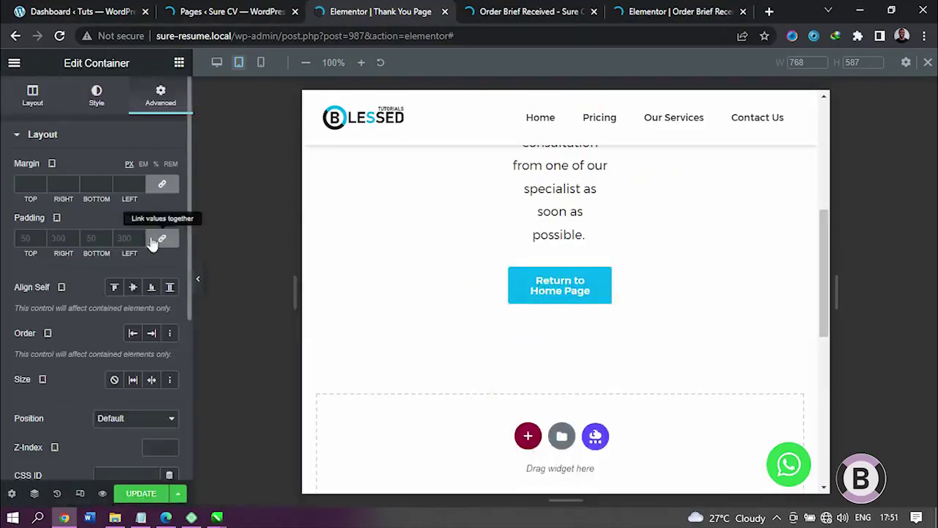
left_click(95, 239)
type("40")
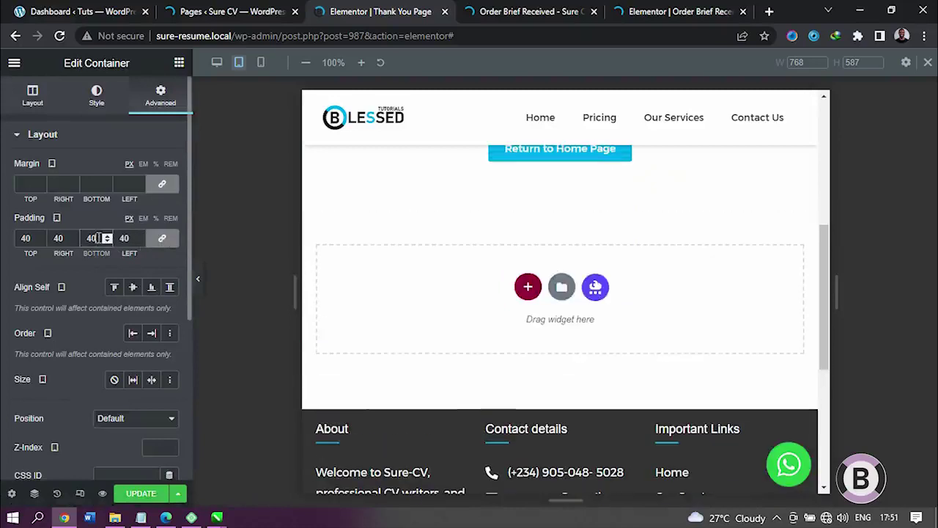
scroll(672, 251, "up", 5)
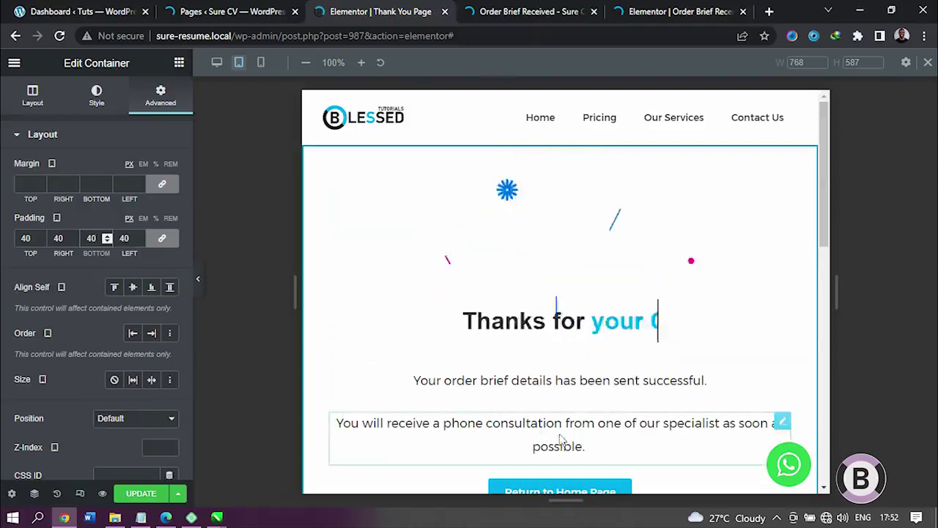
scroll(557, 381, "down", 1)
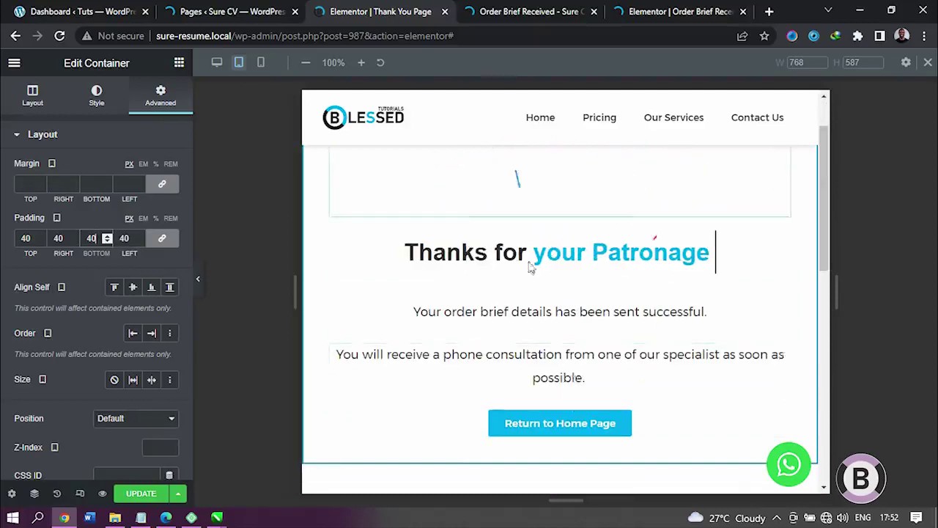
In mobile view, unlink the container's padding and set top, right and left to 0 px and bottom to 30 px
left_click(261, 64)
scroll(670, 241, "up", 1)
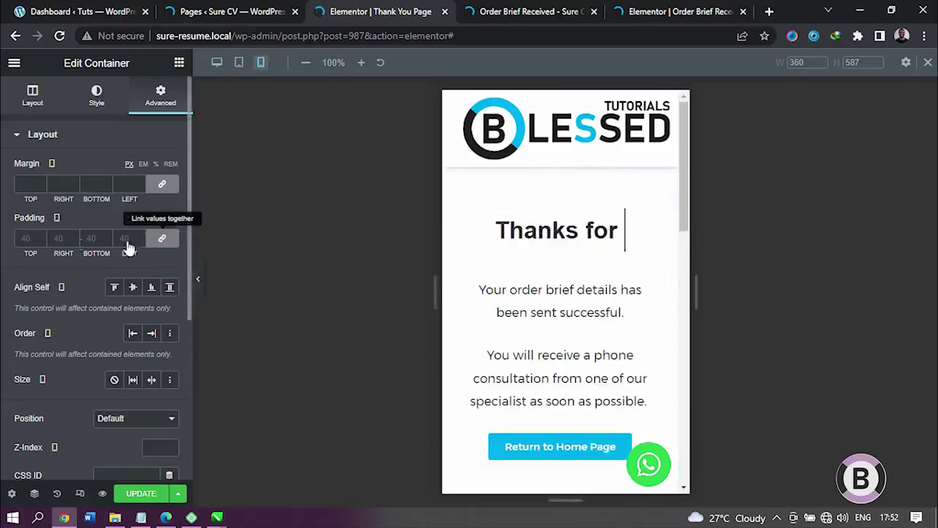
left_click(26, 238)
type("0")
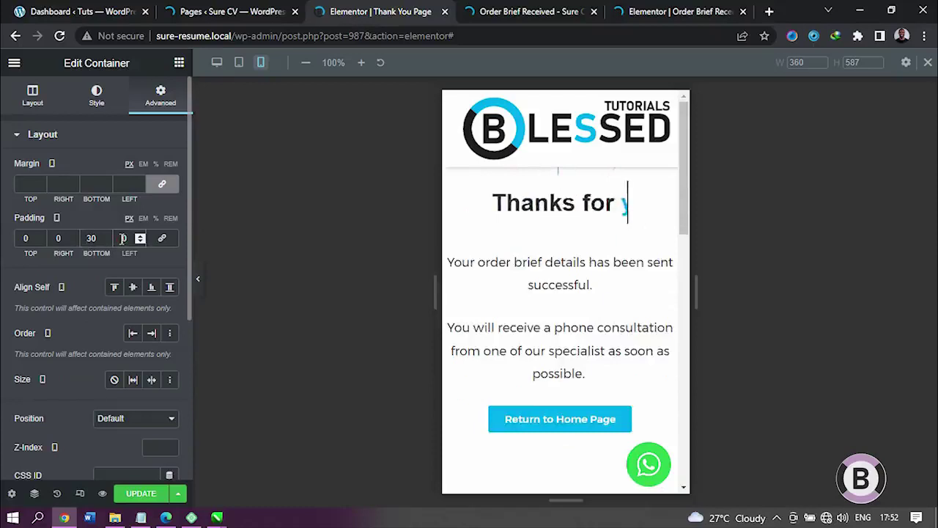
Set the container's left and right padding to 20 px in mobile view
left_click(124, 238)
type("30")
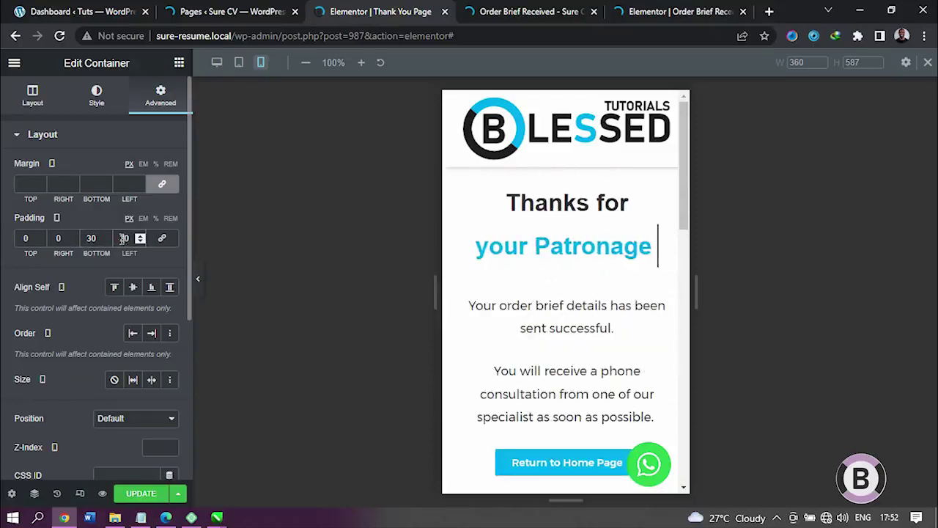
left_click(59, 238)
type("20")
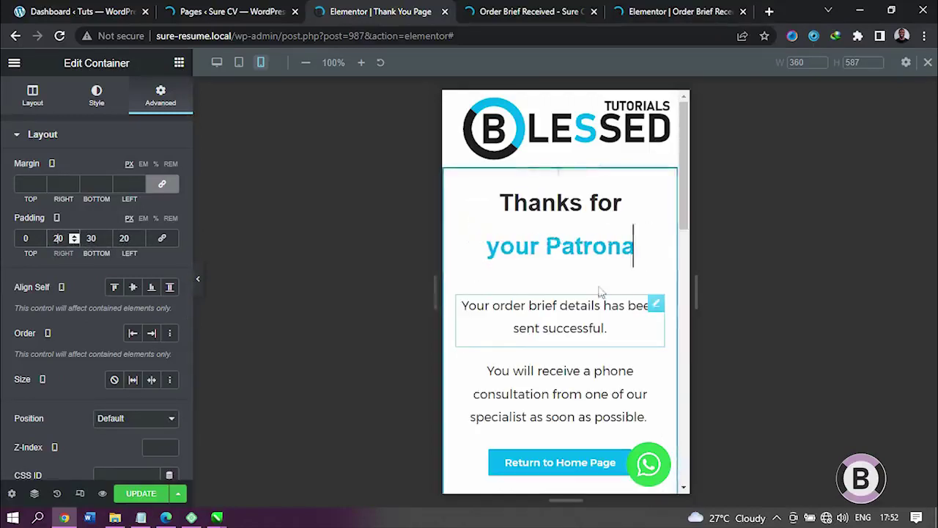
Set the animated headline's mobile font size to 18 px
left_click(607, 229)
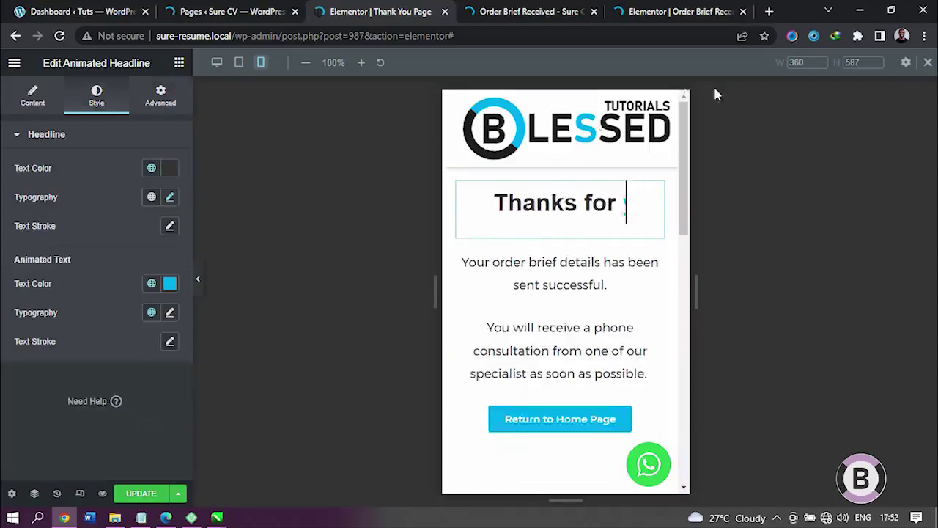
left_click(169, 198)
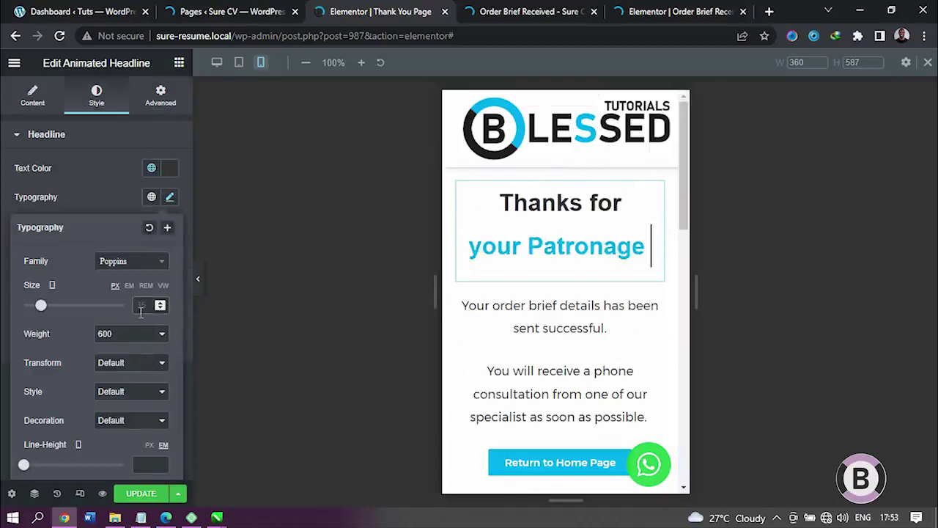
left_click(141, 311)
type("18")
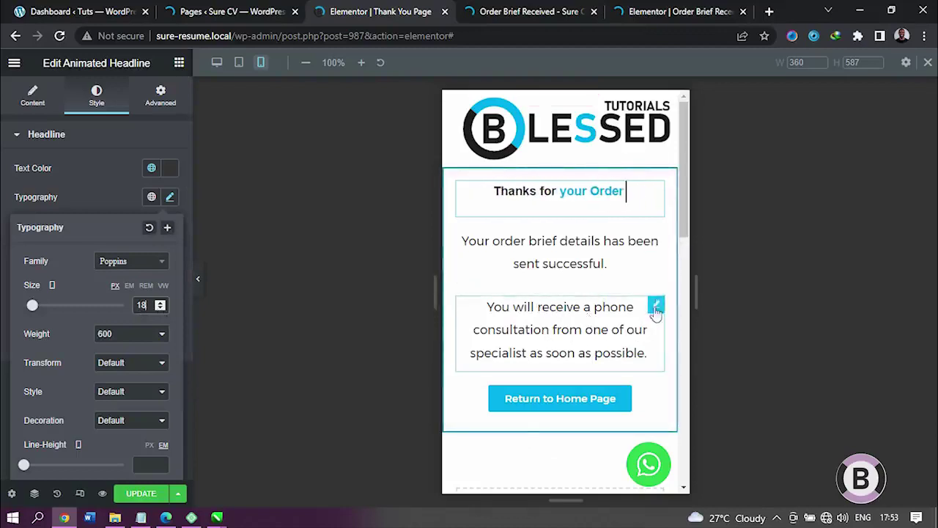
Set the mobile font size of the phone consultation paragraph to 16 px
left_click(596, 317)
left_click(169, 226)
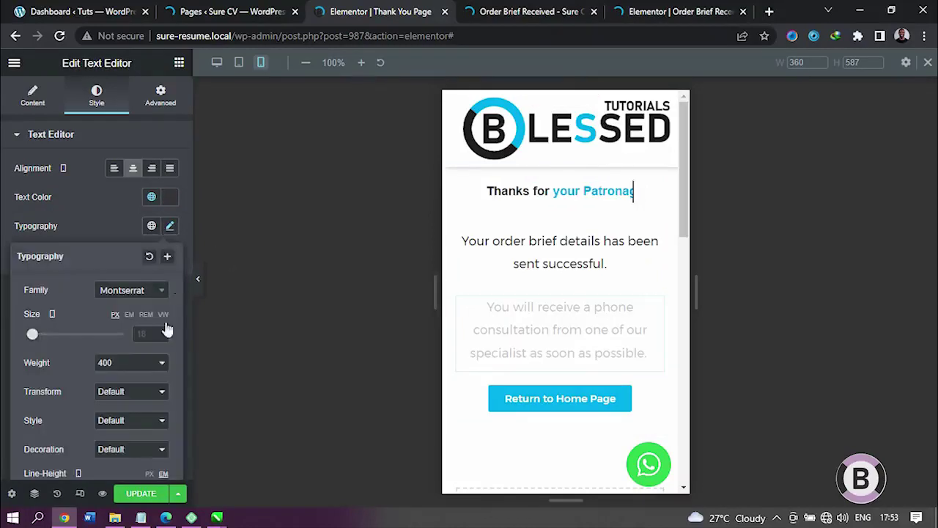
type("16")
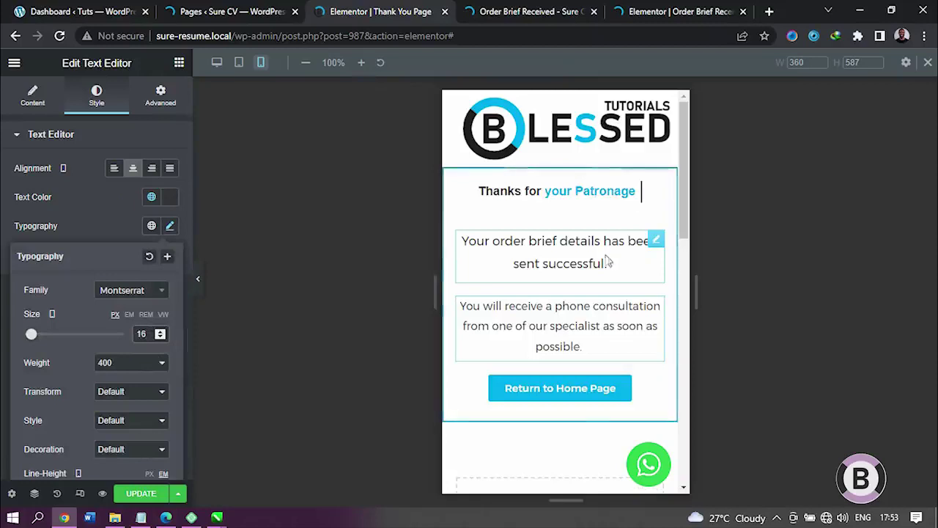
Copy the phone consultation paragraph's style and apply it to the order brief details paragraph above it
left_click(160, 95)
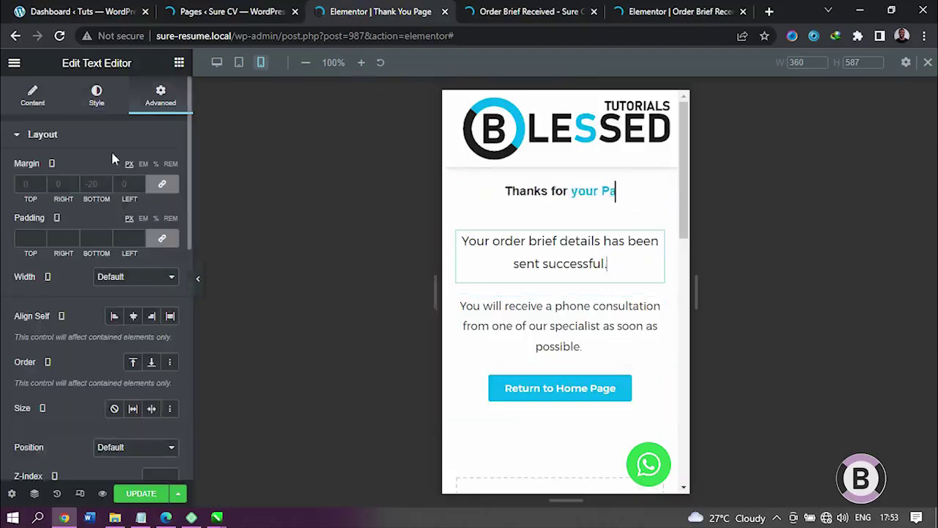
right_click(619, 313)
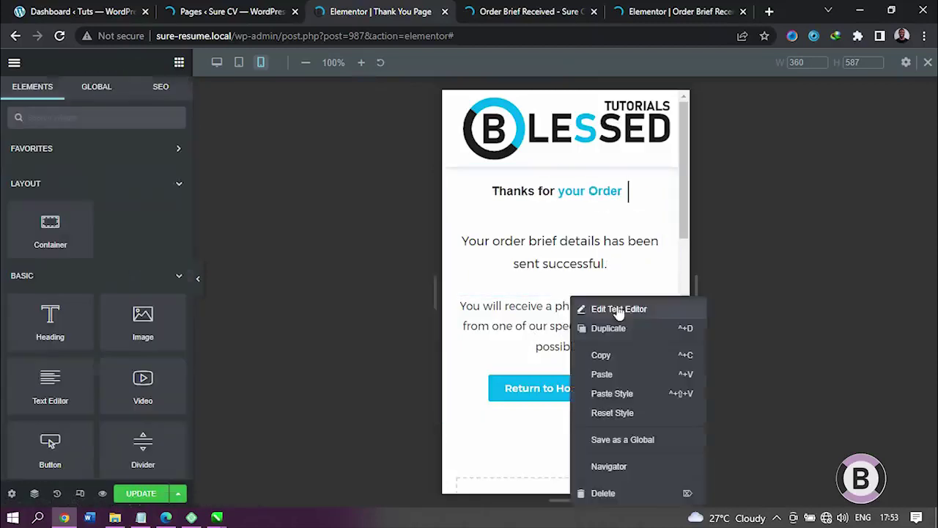
left_click(624, 357)
right_click(612, 272)
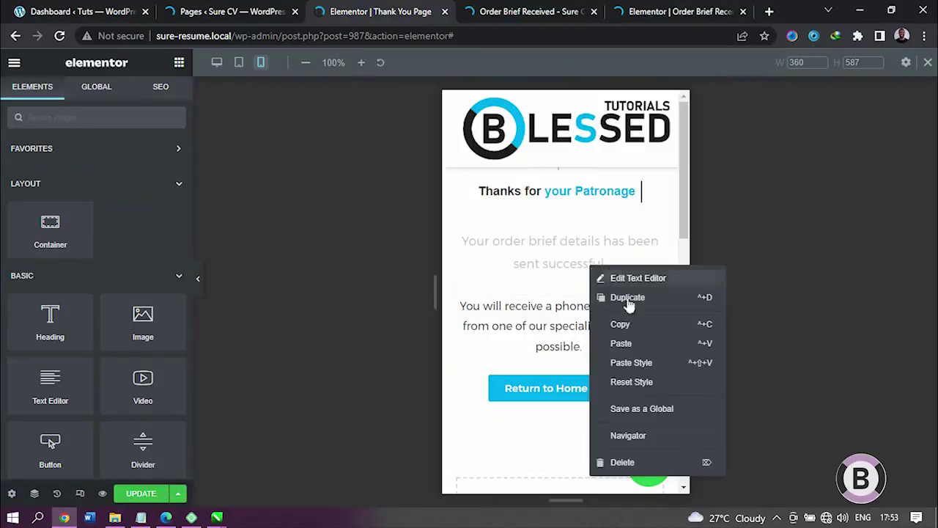
left_click(627, 364)
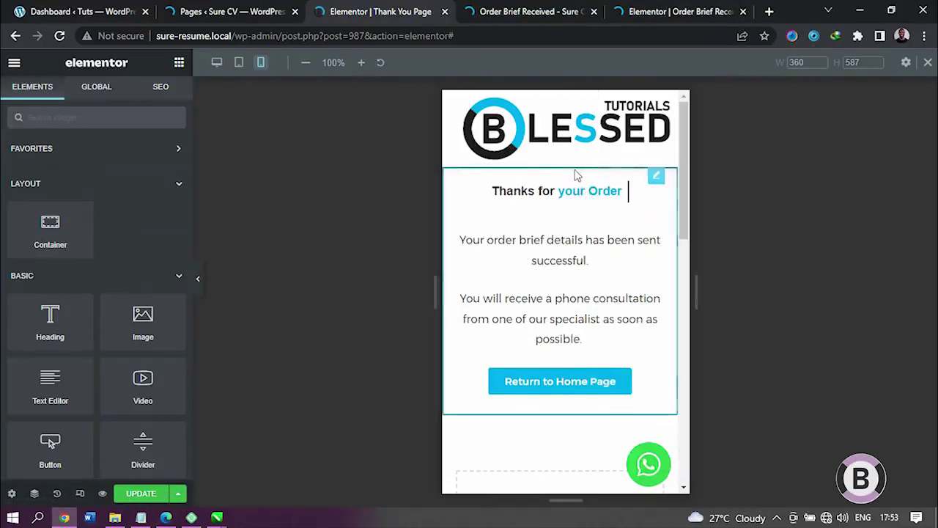
Unlink the Lottie animation's mobile margins and set top to -20 px, bottom to -50 px, and right and left to 0 px
left_click(576, 174)
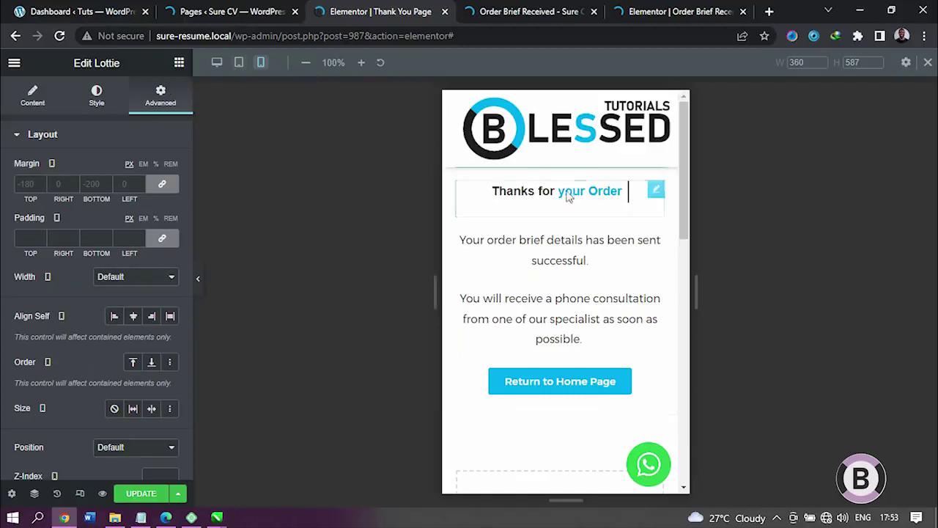
left_click(41, 189)
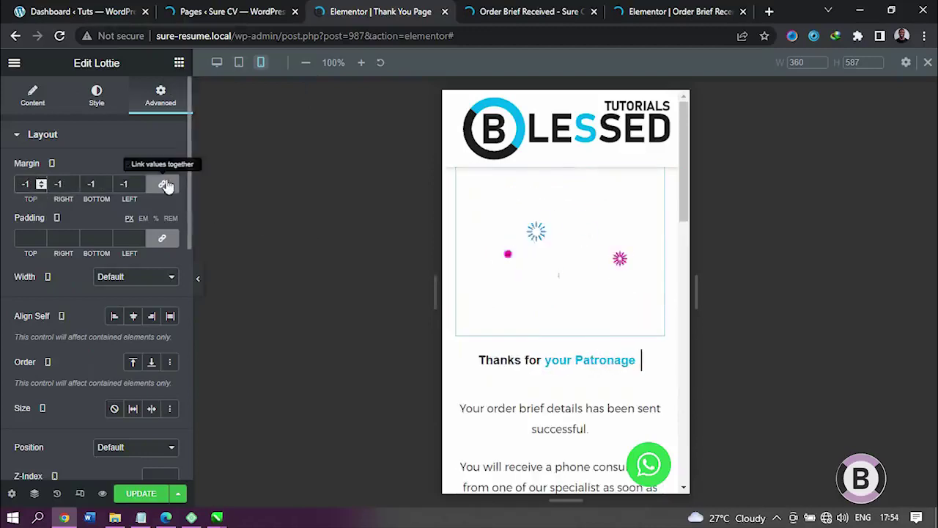
left_click(141, 182)
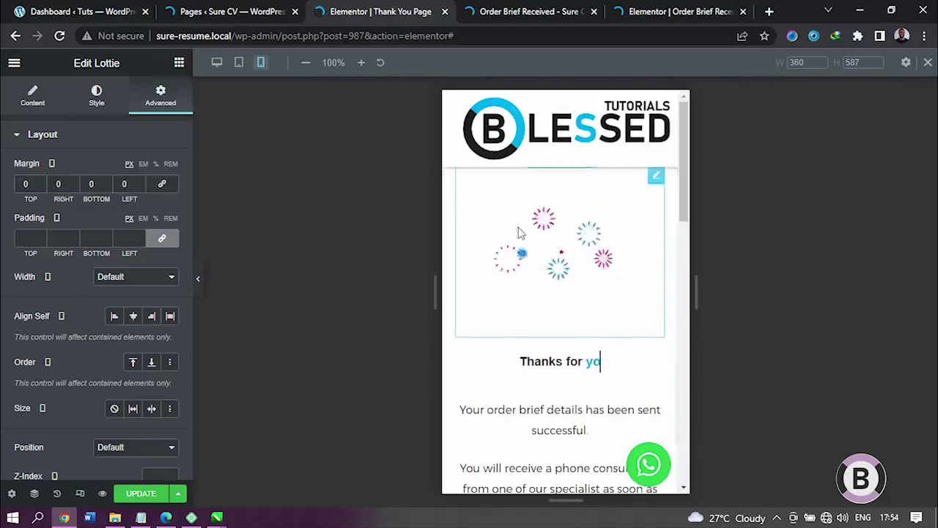
left_click(41, 186)
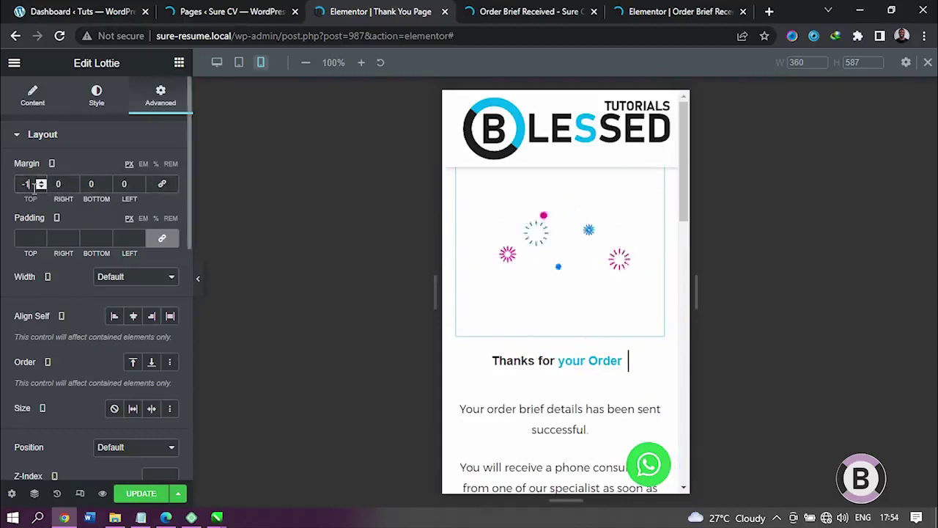
left_click_drag(41, 187, 41, 187)
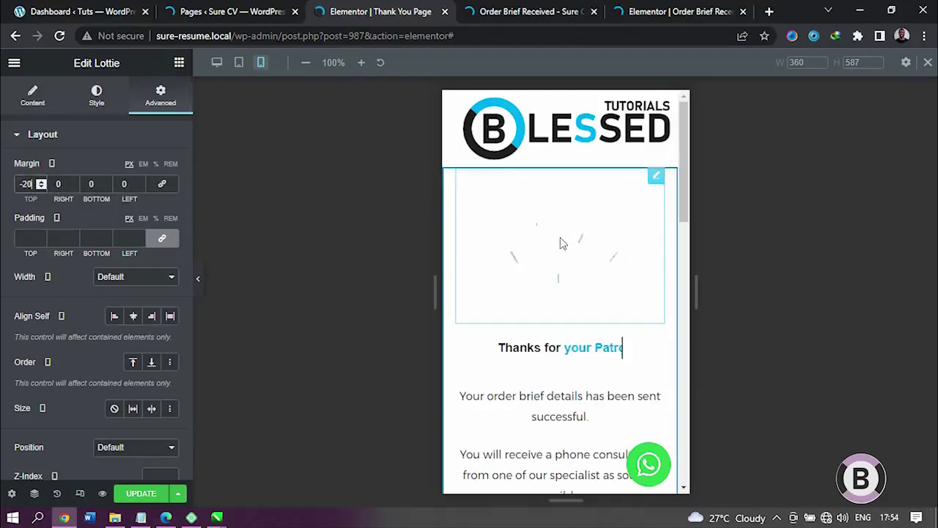
left_click(91, 184)
type("-")
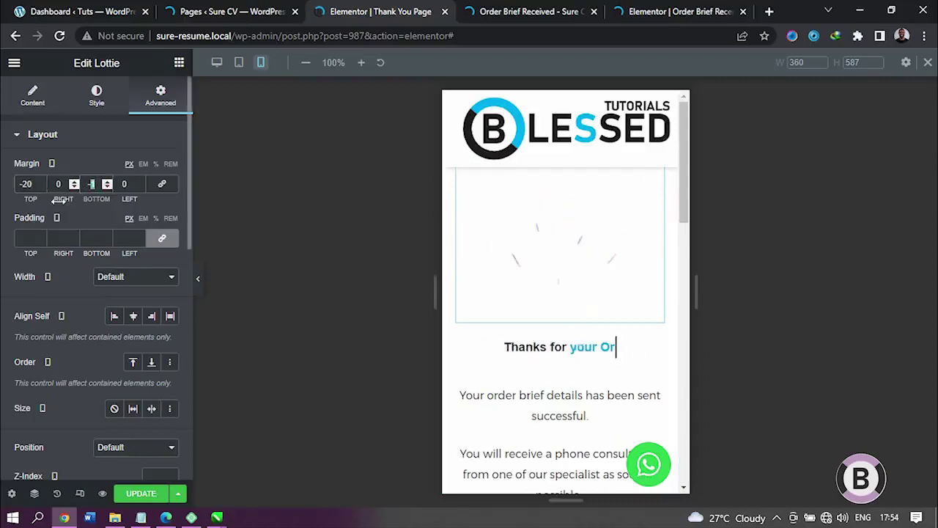
type("50")
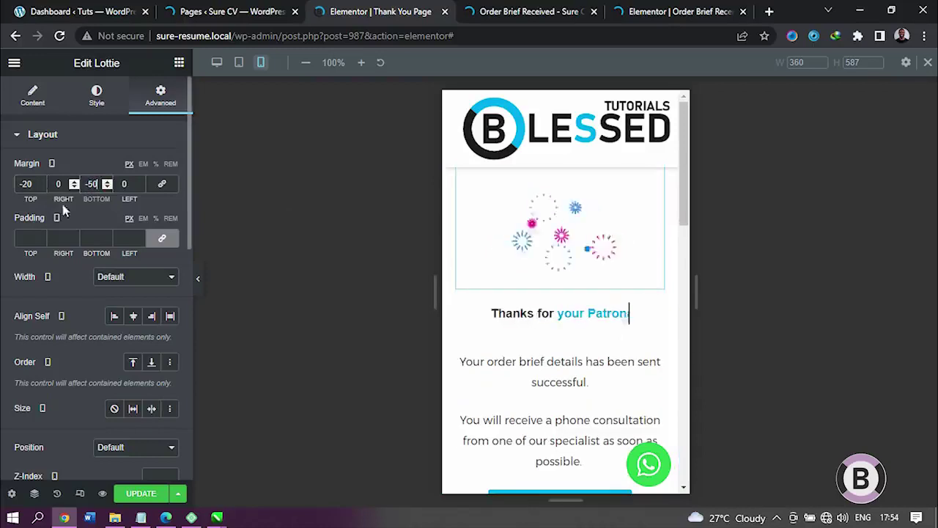
Preview the mobile layout without the editing panel, and update the page from desktop view
left_click(200, 278)
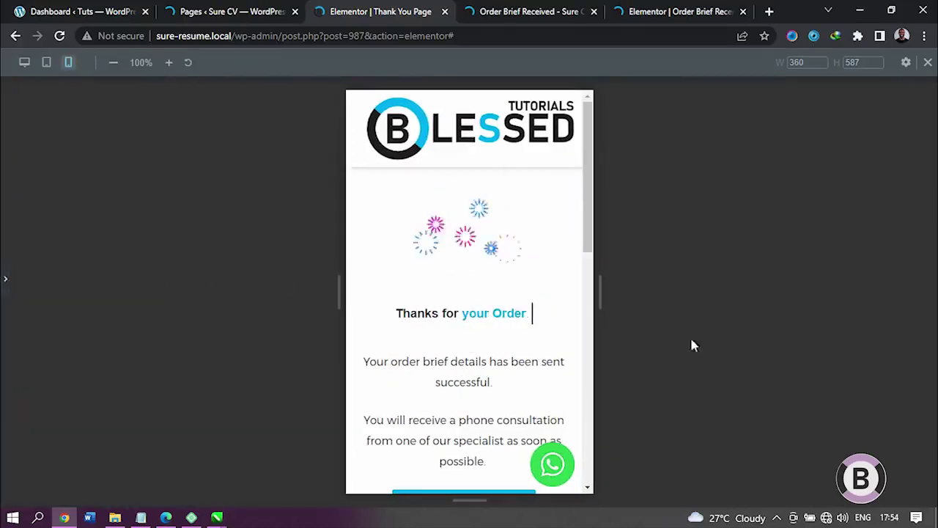
left_click(4, 286)
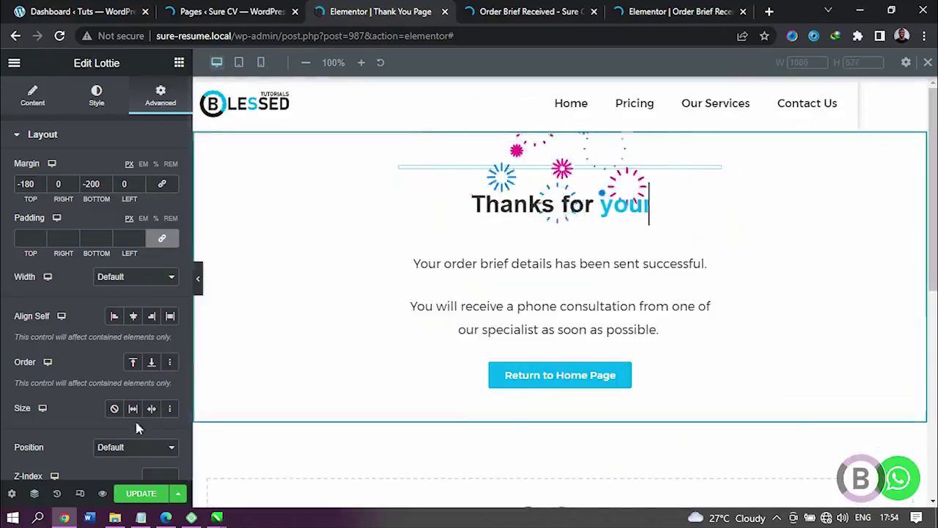
left_click(136, 493)
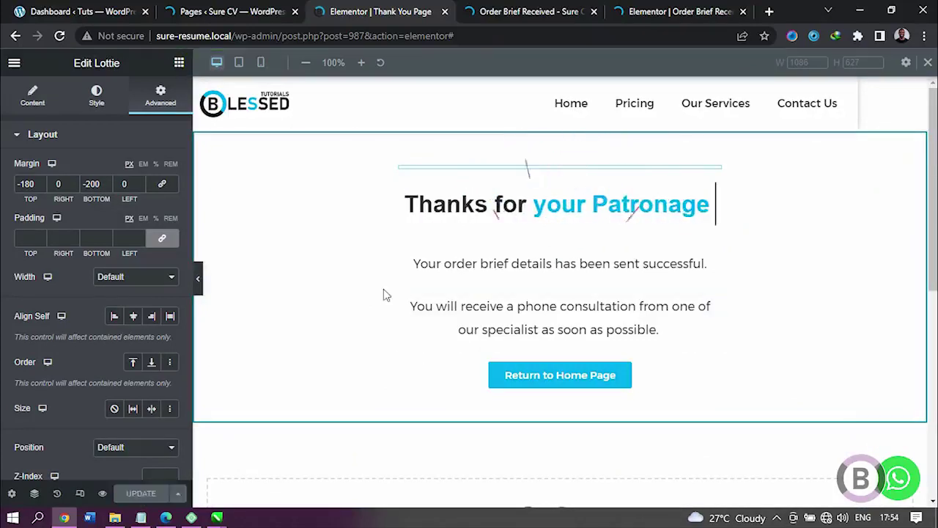
Open the published Thank You Page from the Pages list in a new browser tab, placed after the Thank You Page's editor tab
left_click(242, 11)
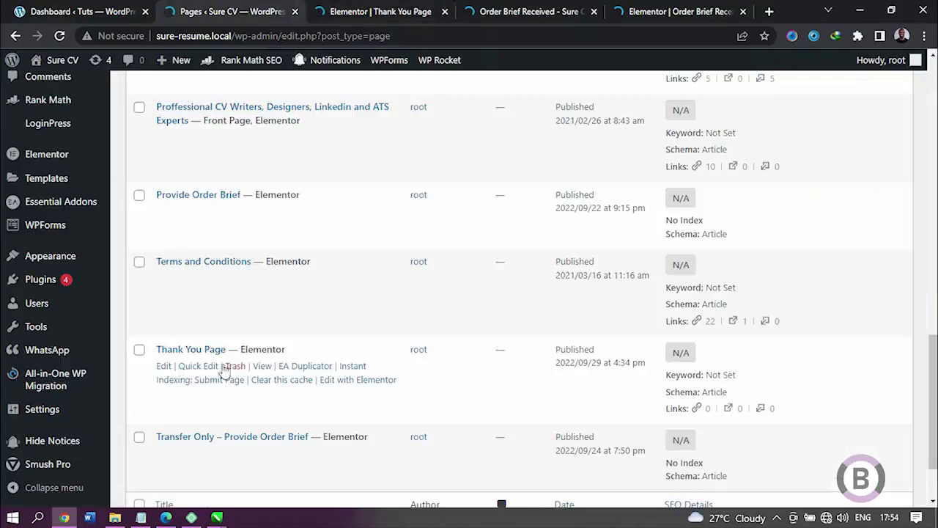
right_click(262, 366)
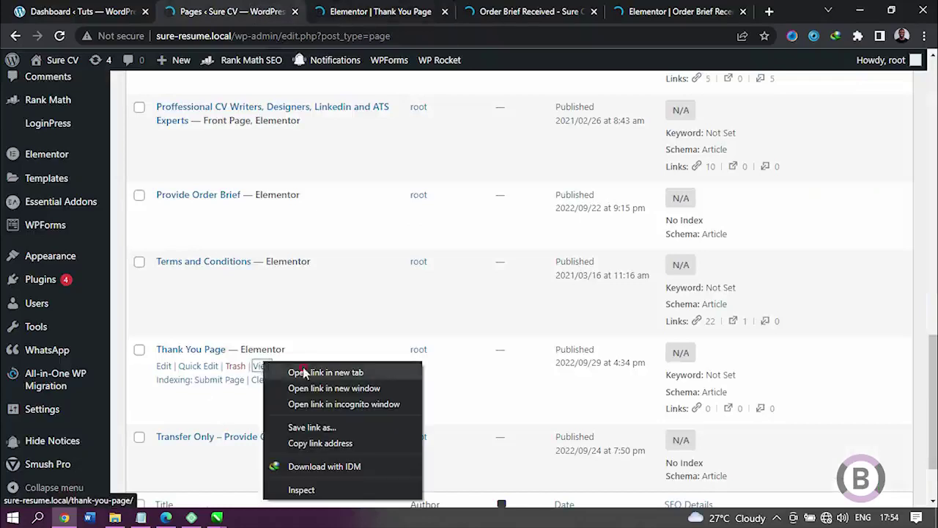
left_click(303, 371)
left_click_drag(334, 16, 427, 10)
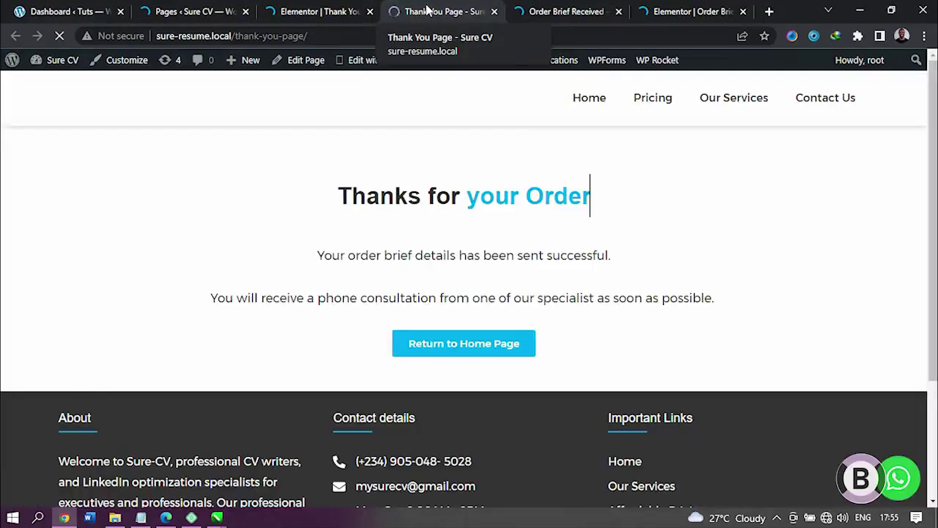